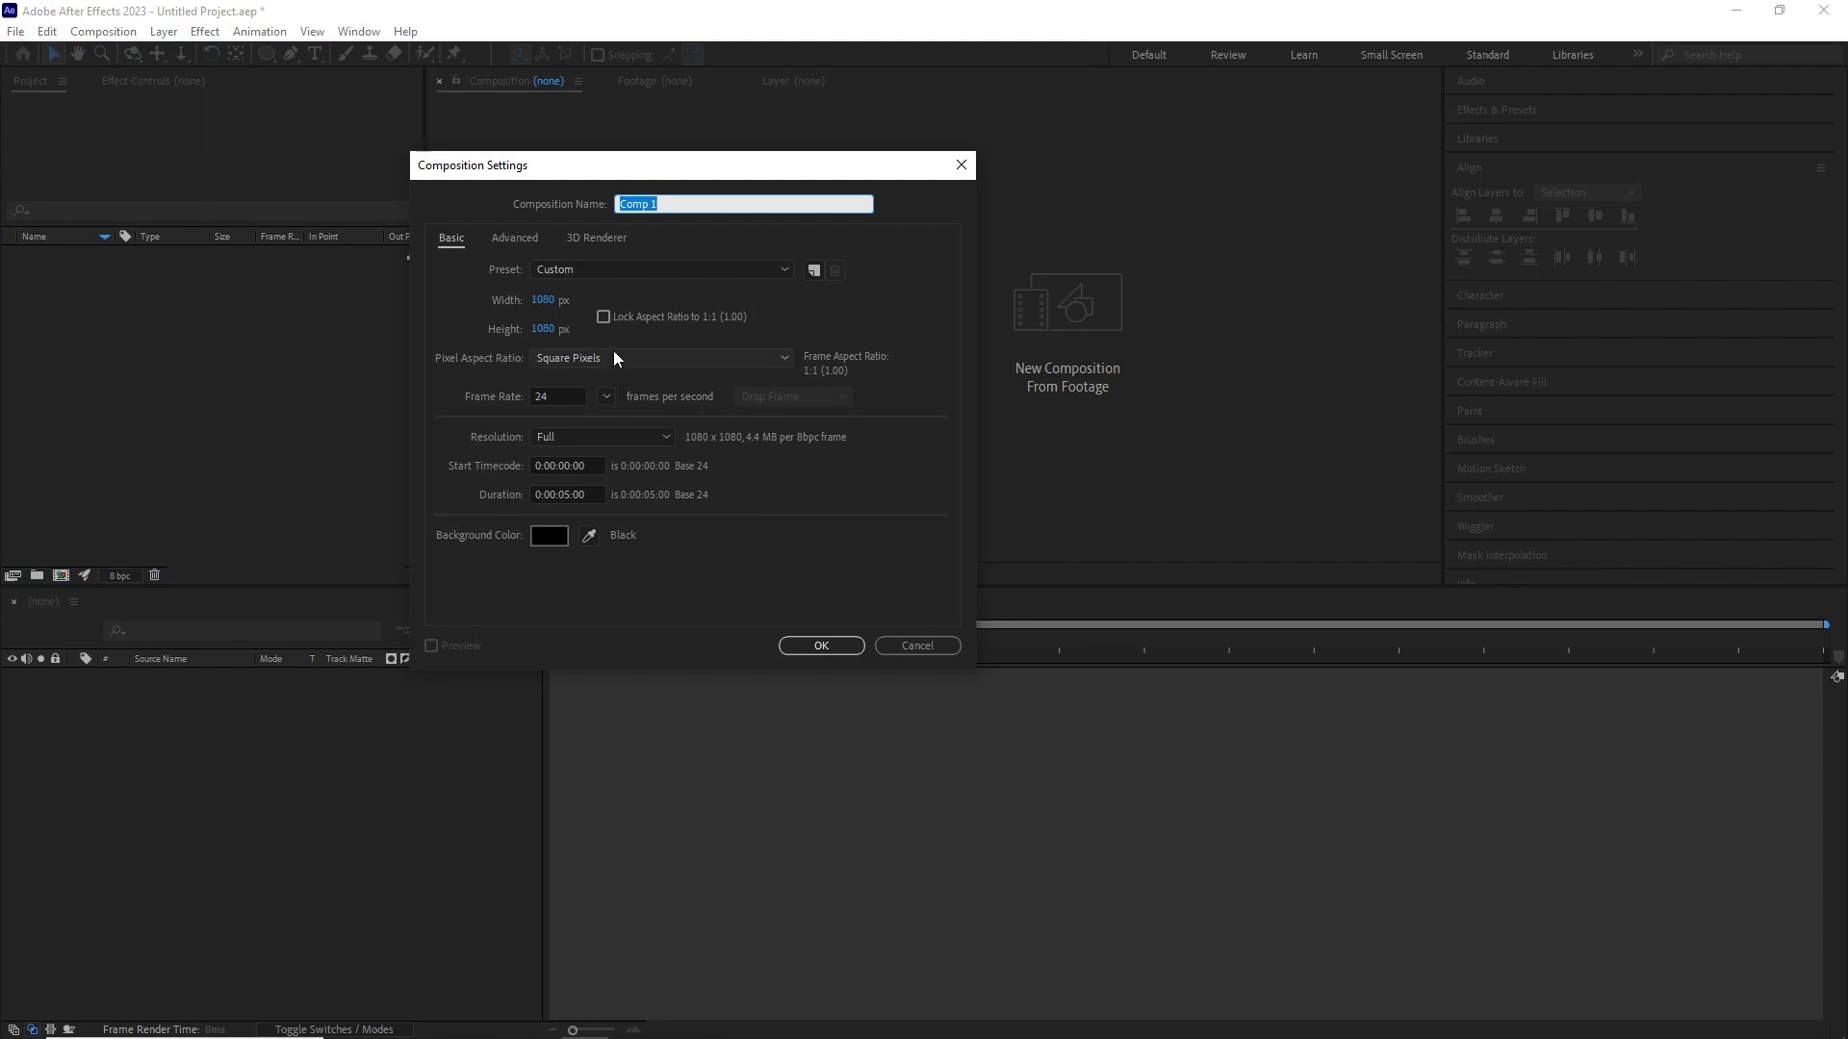
Step: Name the composition Build and create it at 1080 x 1080 px, 24 fps and 5 seconds
text(Build)
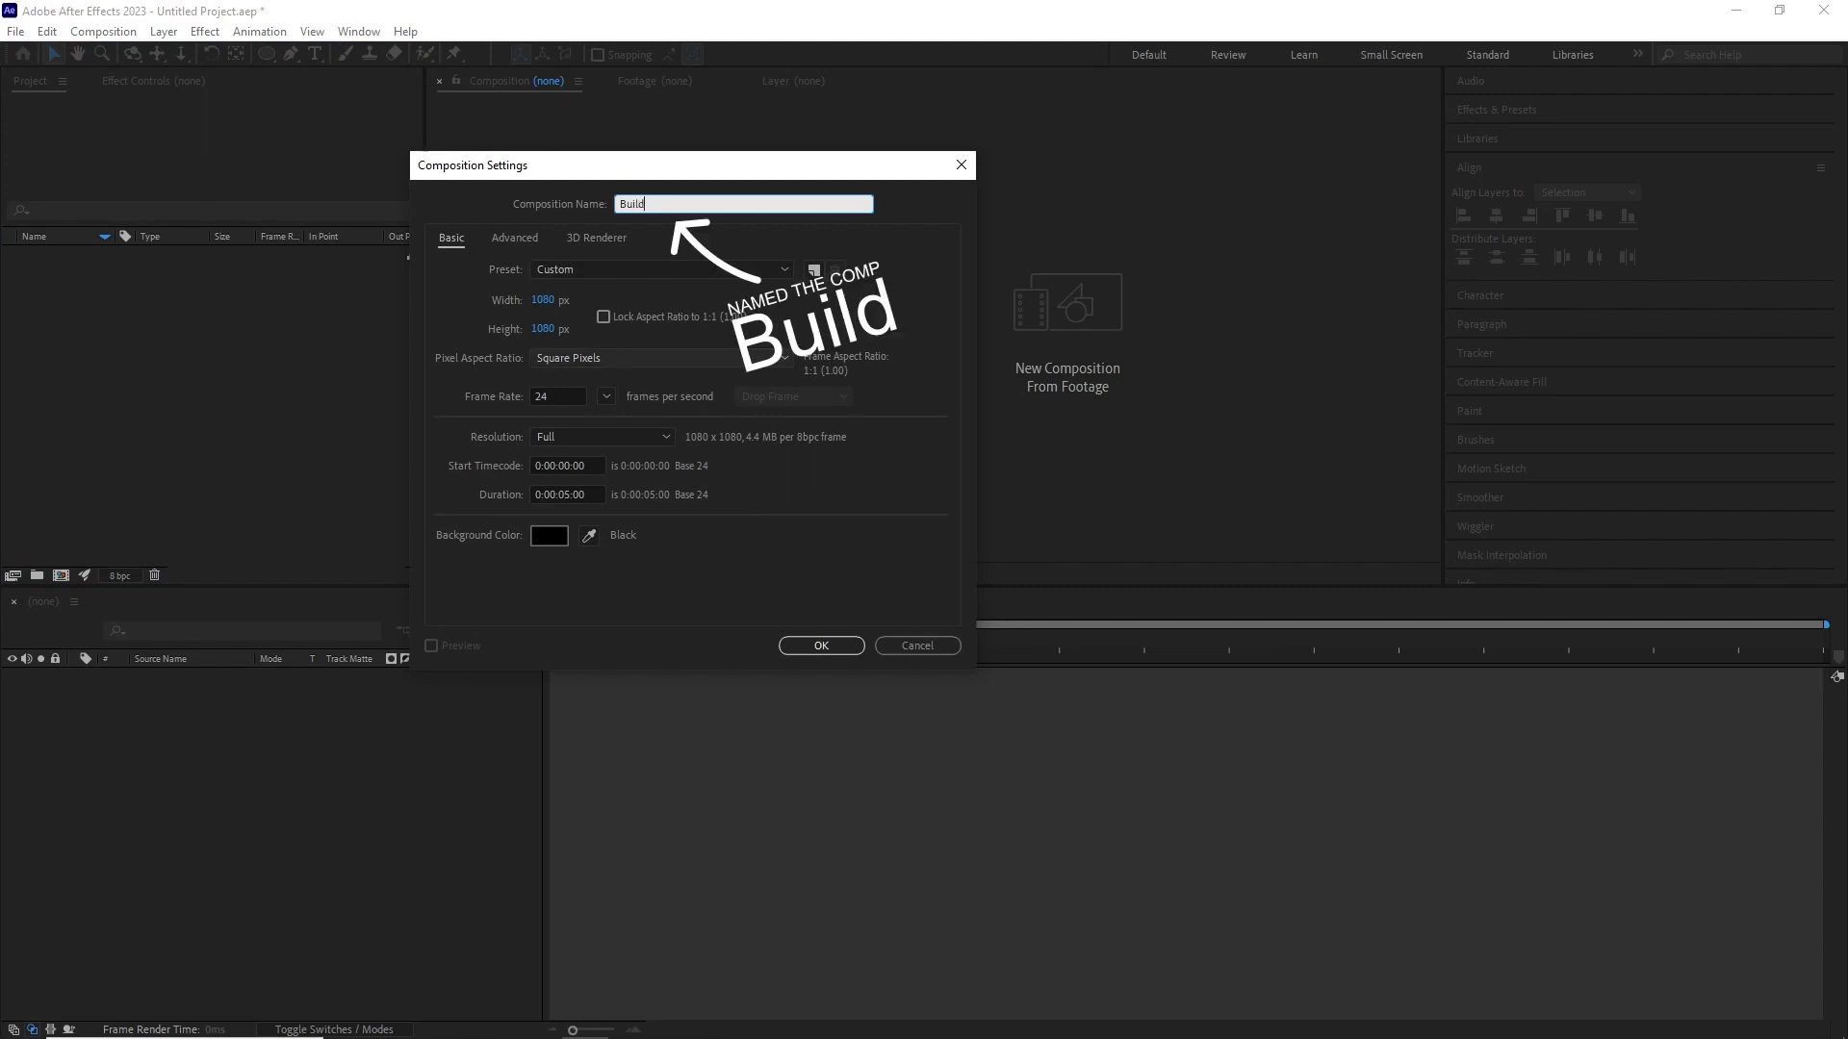
key(Return)
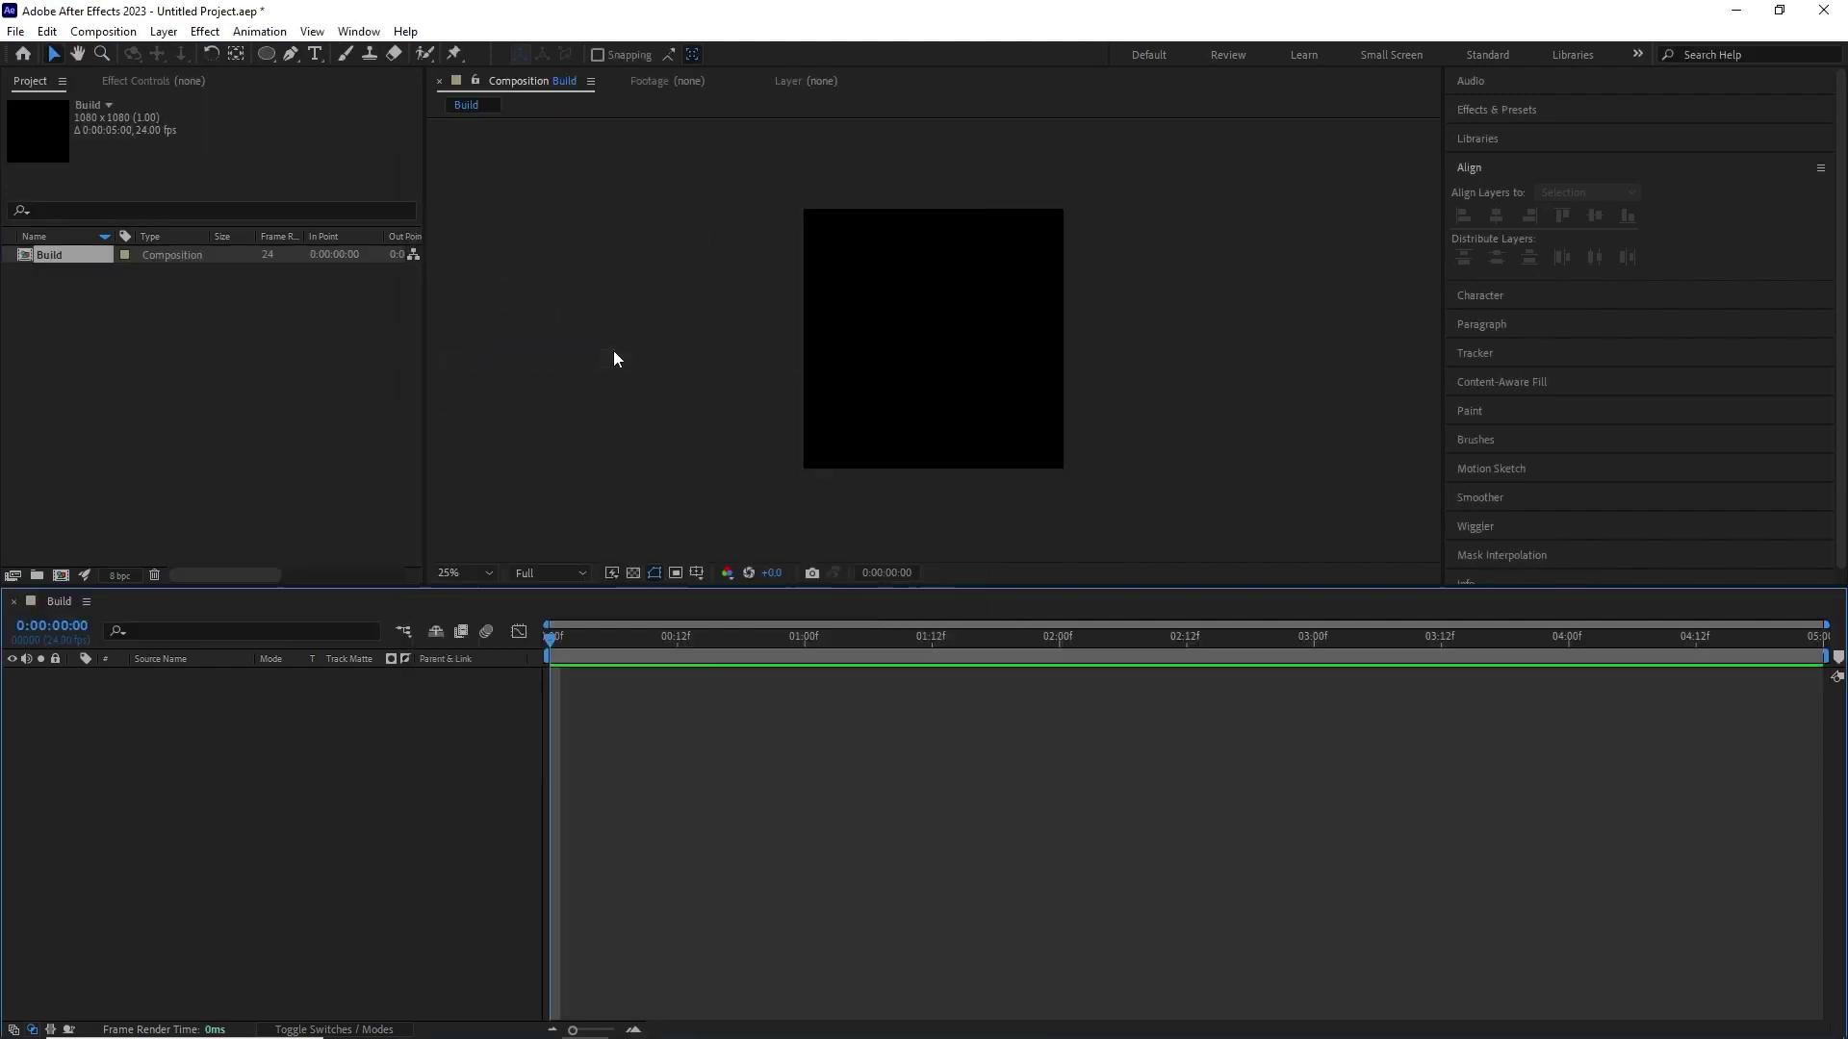
Step: Add a 1080 x 1080 magenta-red solid and mask it with an ellipse that fills the layer
scroll(936, 379, up, 2)
click(162, 31)
mouse_move(192, 51)
click(486, 73)
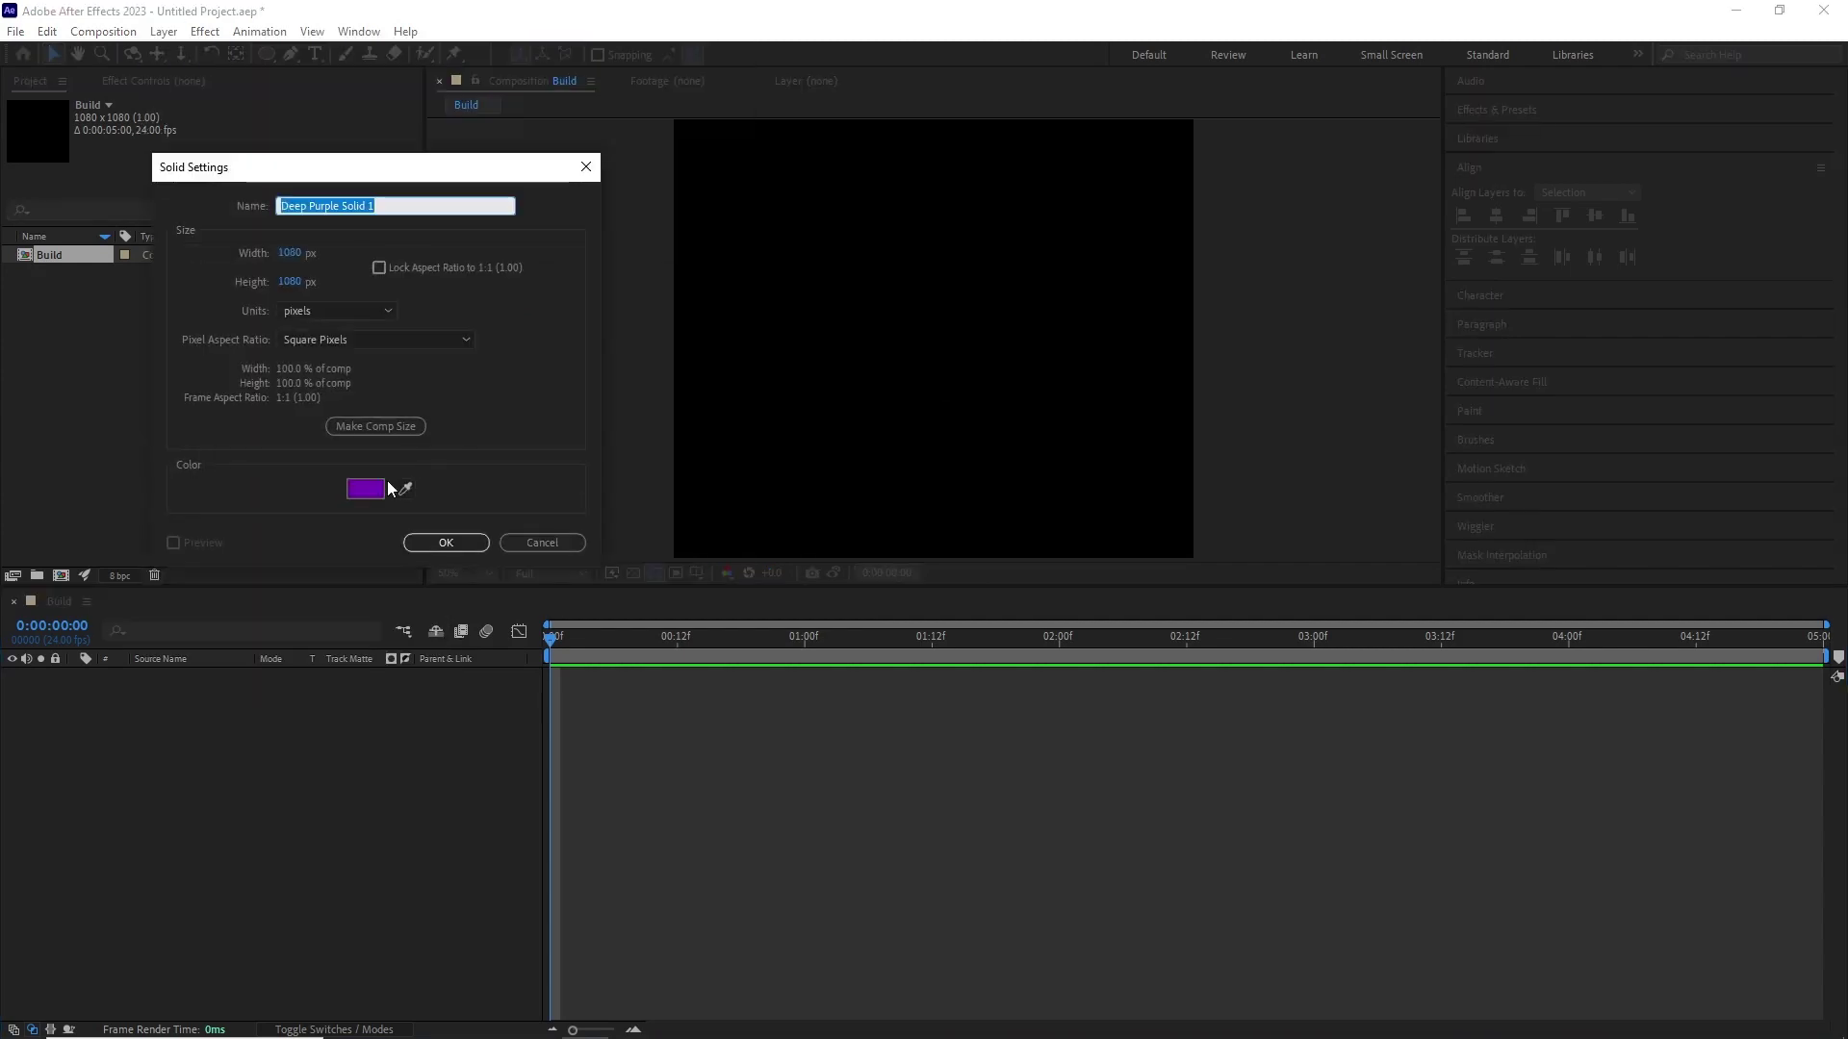
click(370, 488)
click(373, 294)
drag(383, 285, 384, 279)
key(Return)
key(Return)
double_click(266, 53)
Step: Duplicate the masked magenta-red solid and change the copy's colour to pure blue
click(185, 677)
key(ctrl+d)
key(ctrl+shift+y)
click(364, 496)
drag(370, 375, 374, 348)
click(528, 273)
click(444, 597)
Step: Move the magenta-red layer above the blue one and raise its position to 540, -9
drag(216, 692, 177, 674)
key(p)
drag(302, 691, 0, 687)
Step: Lower the blue circle layer to position 540, 908
click(231, 709)
key(p)
drag(301, 725, 604, 705)
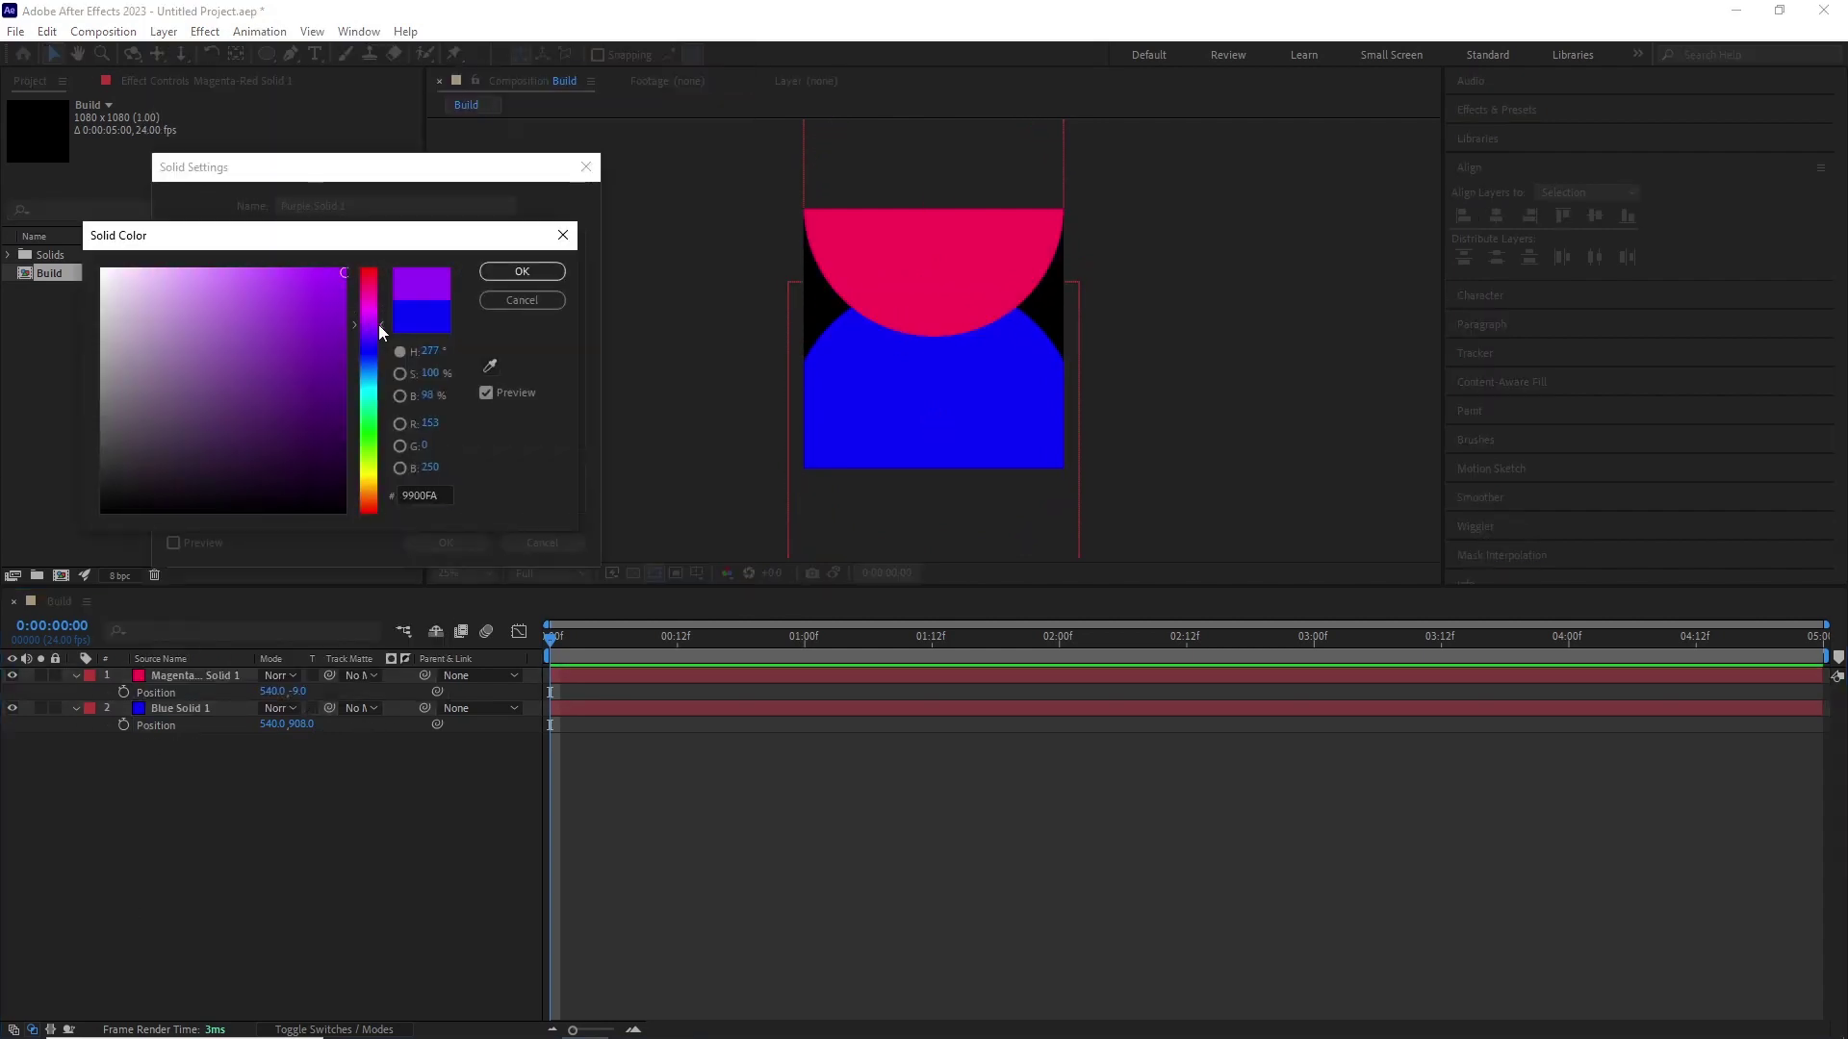
Step: Add a magenta-purple background solid beneath the two circle layers
drag(398, 314, 410, 326)
click(494, 271)
key(Return)
Step: Add a null object above all layers and rename it Rotation controller
click(164, 30)
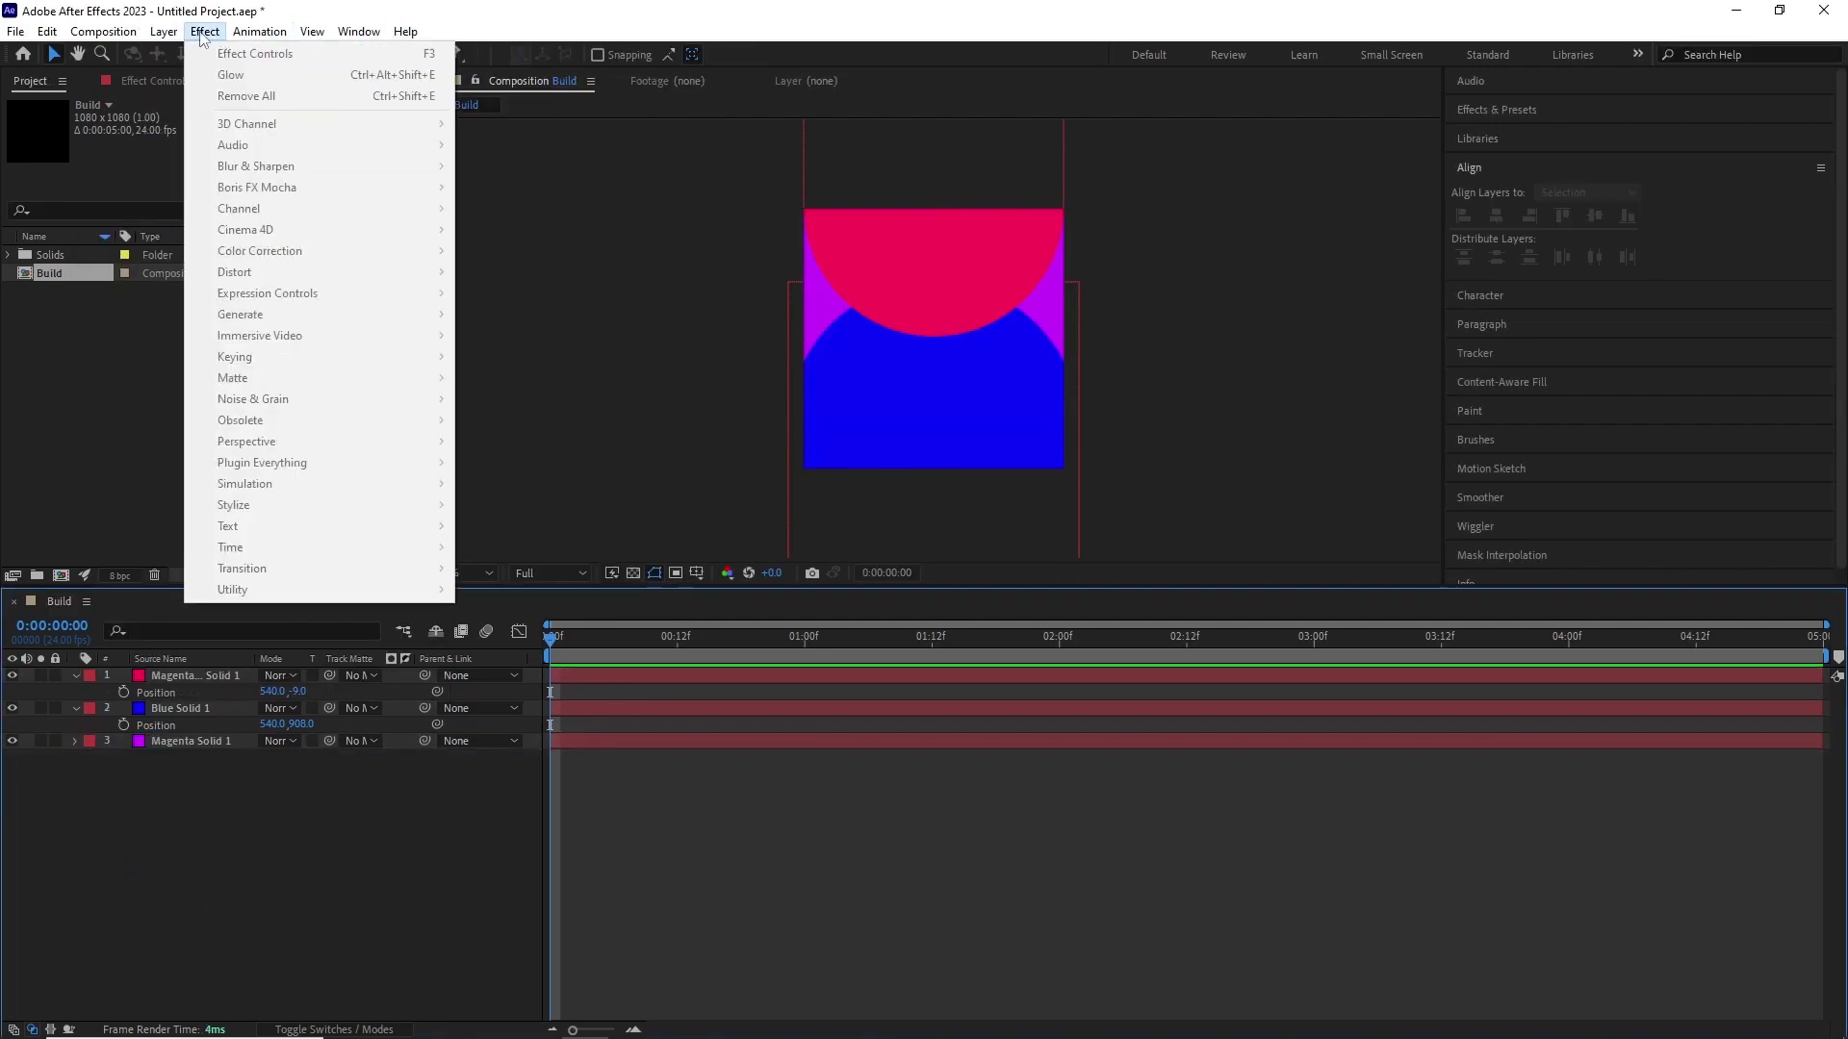
mouse_move(424, 54)
click(507, 138)
right_click(200, 679)
click(257, 619)
text(Rotation controller)
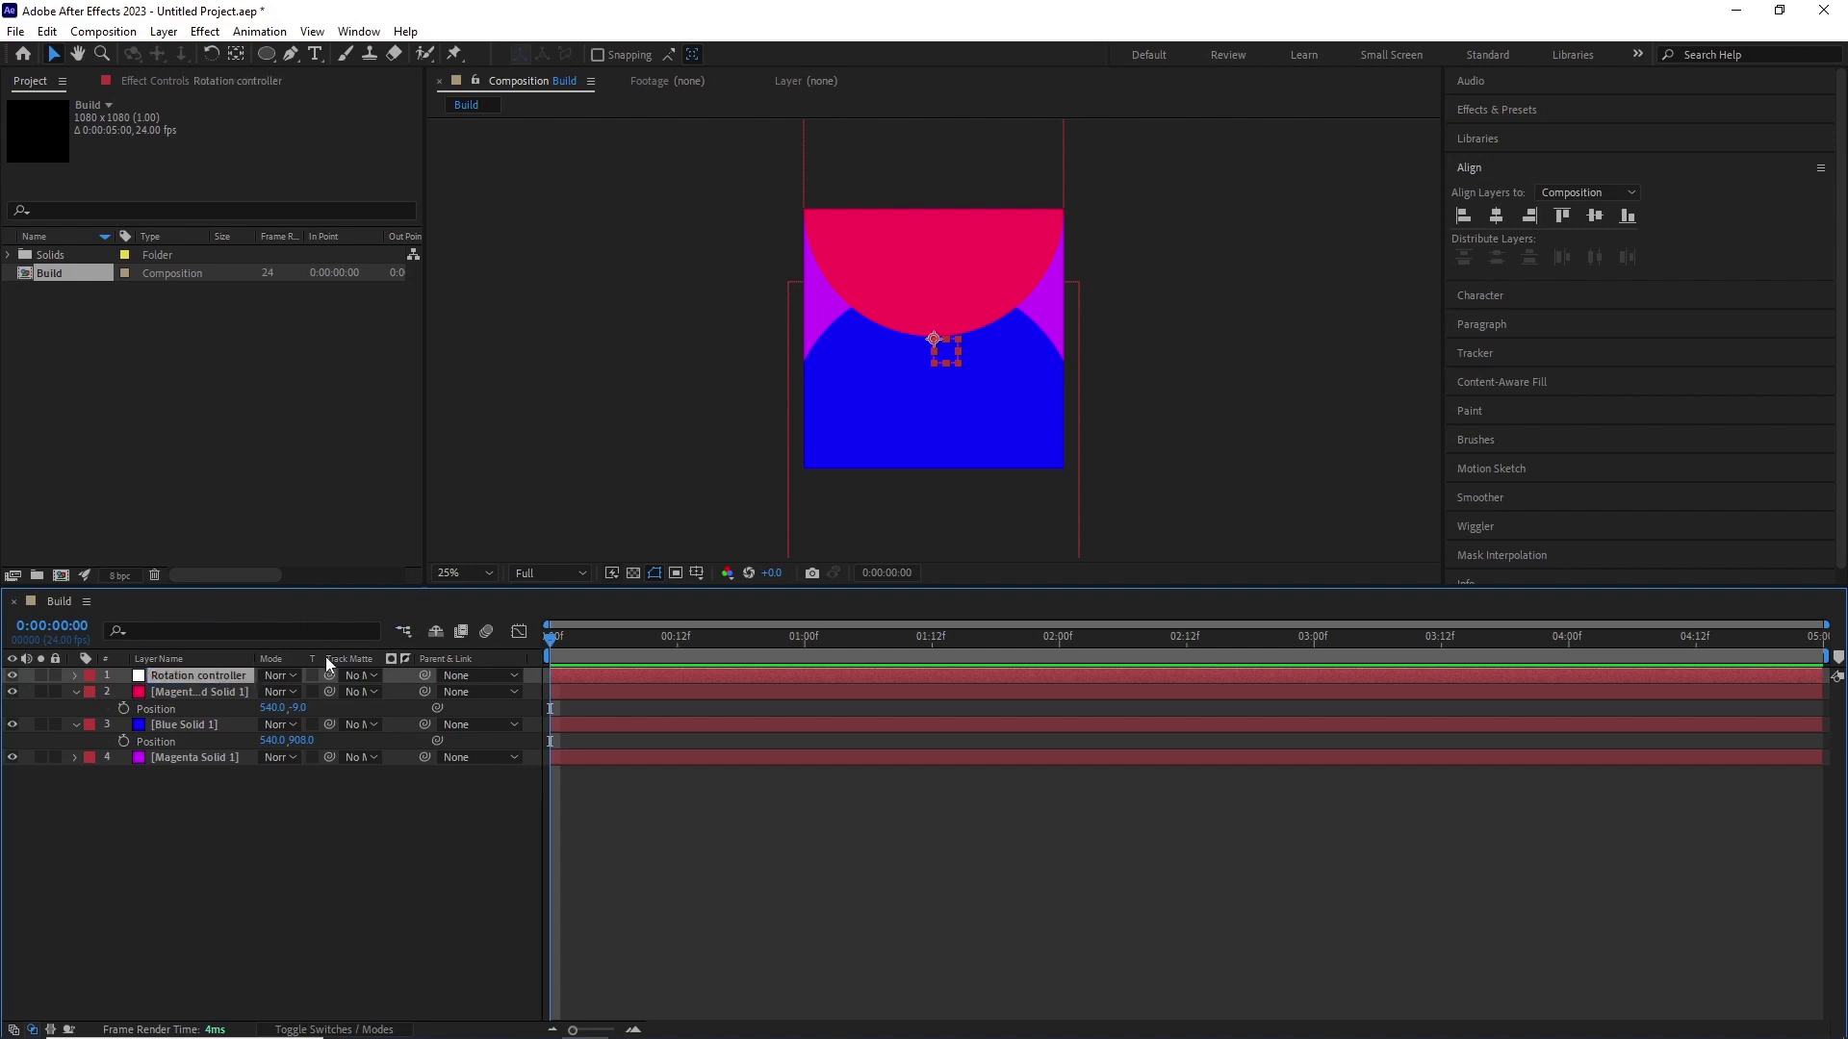
Step: Parent the magenta-red and blue circle layers to the Rotation controller null
click(193, 692)
shift+click(177, 725)
drag(424, 692, 175, 677)
Step: Keyframe the Rotation controller from 0 at the first frame to 2 revolutions at the last frame, and preview the spin
click(173, 677)
key(r)
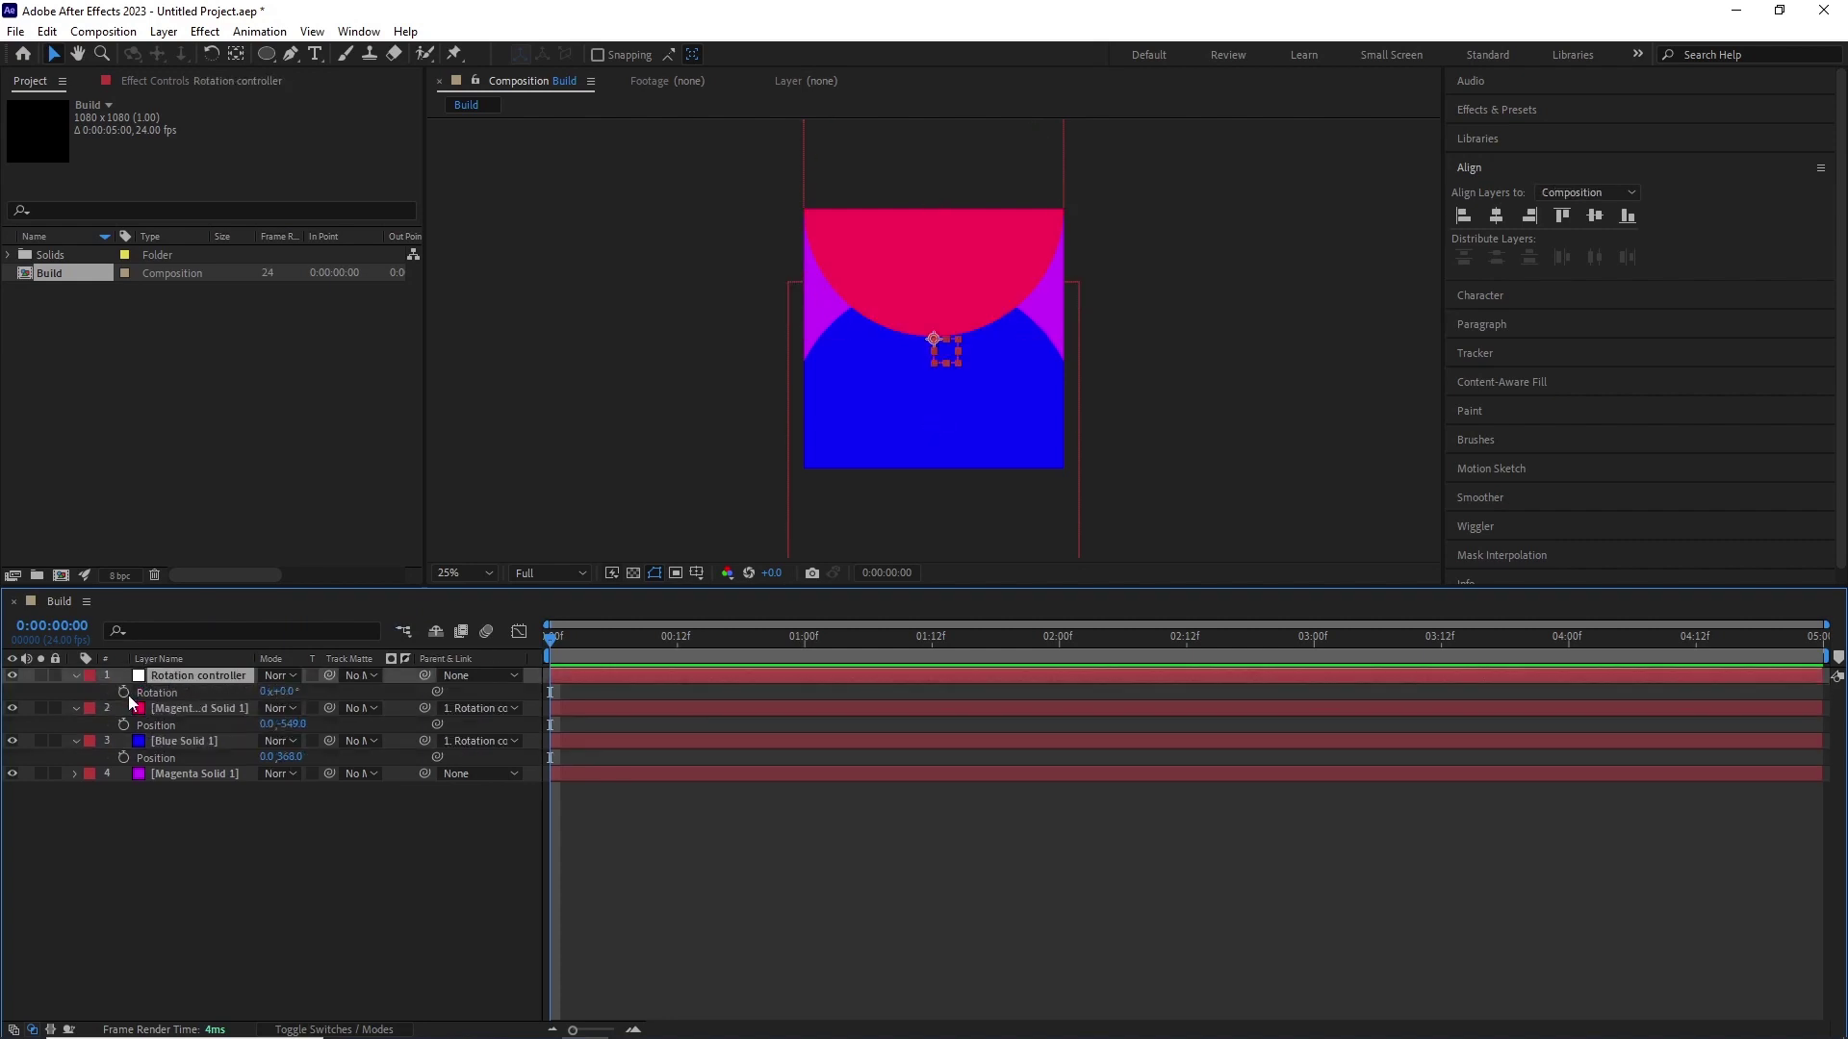
key(End)
text(2)
key(Return)
key(Home)
key(space)
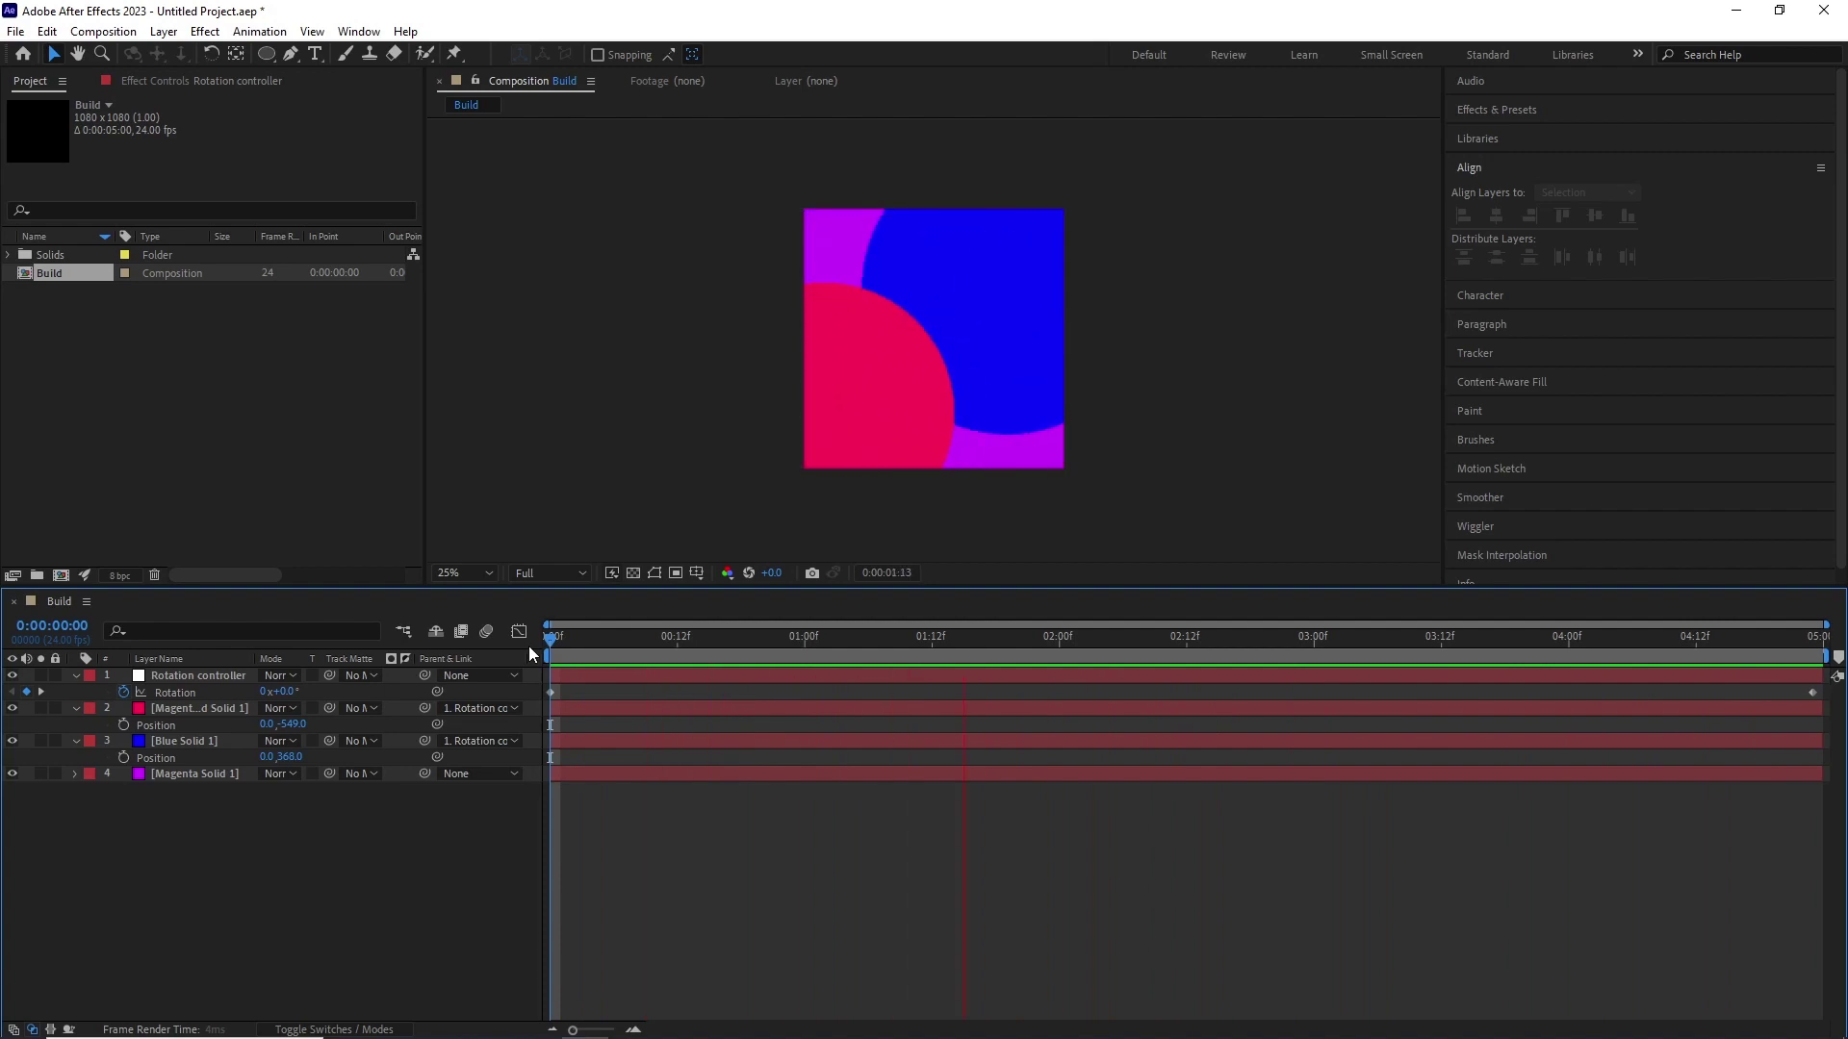
Step: Add an adjustment layer on top of the stack and name it Blur & Displacement
click(164, 30)
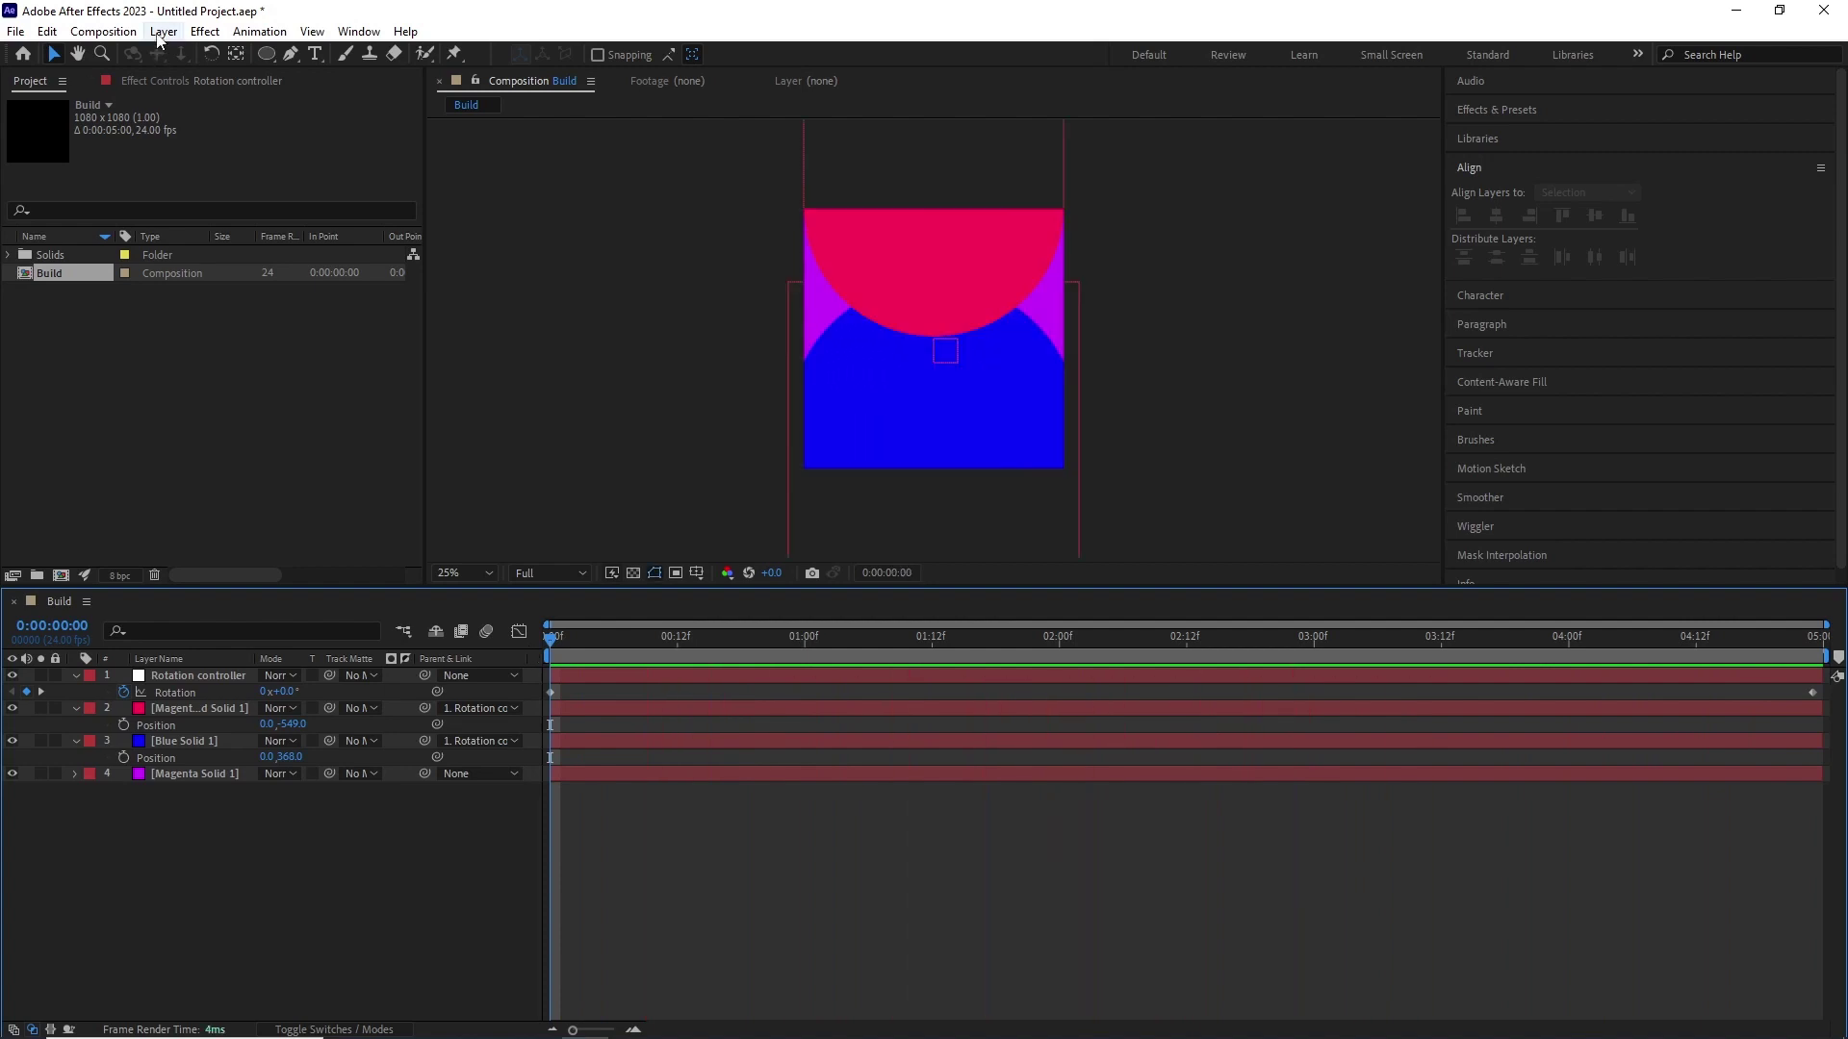
mouse_move(193, 50)
click(520, 175)
key(Return)
text(Blur & Displa)
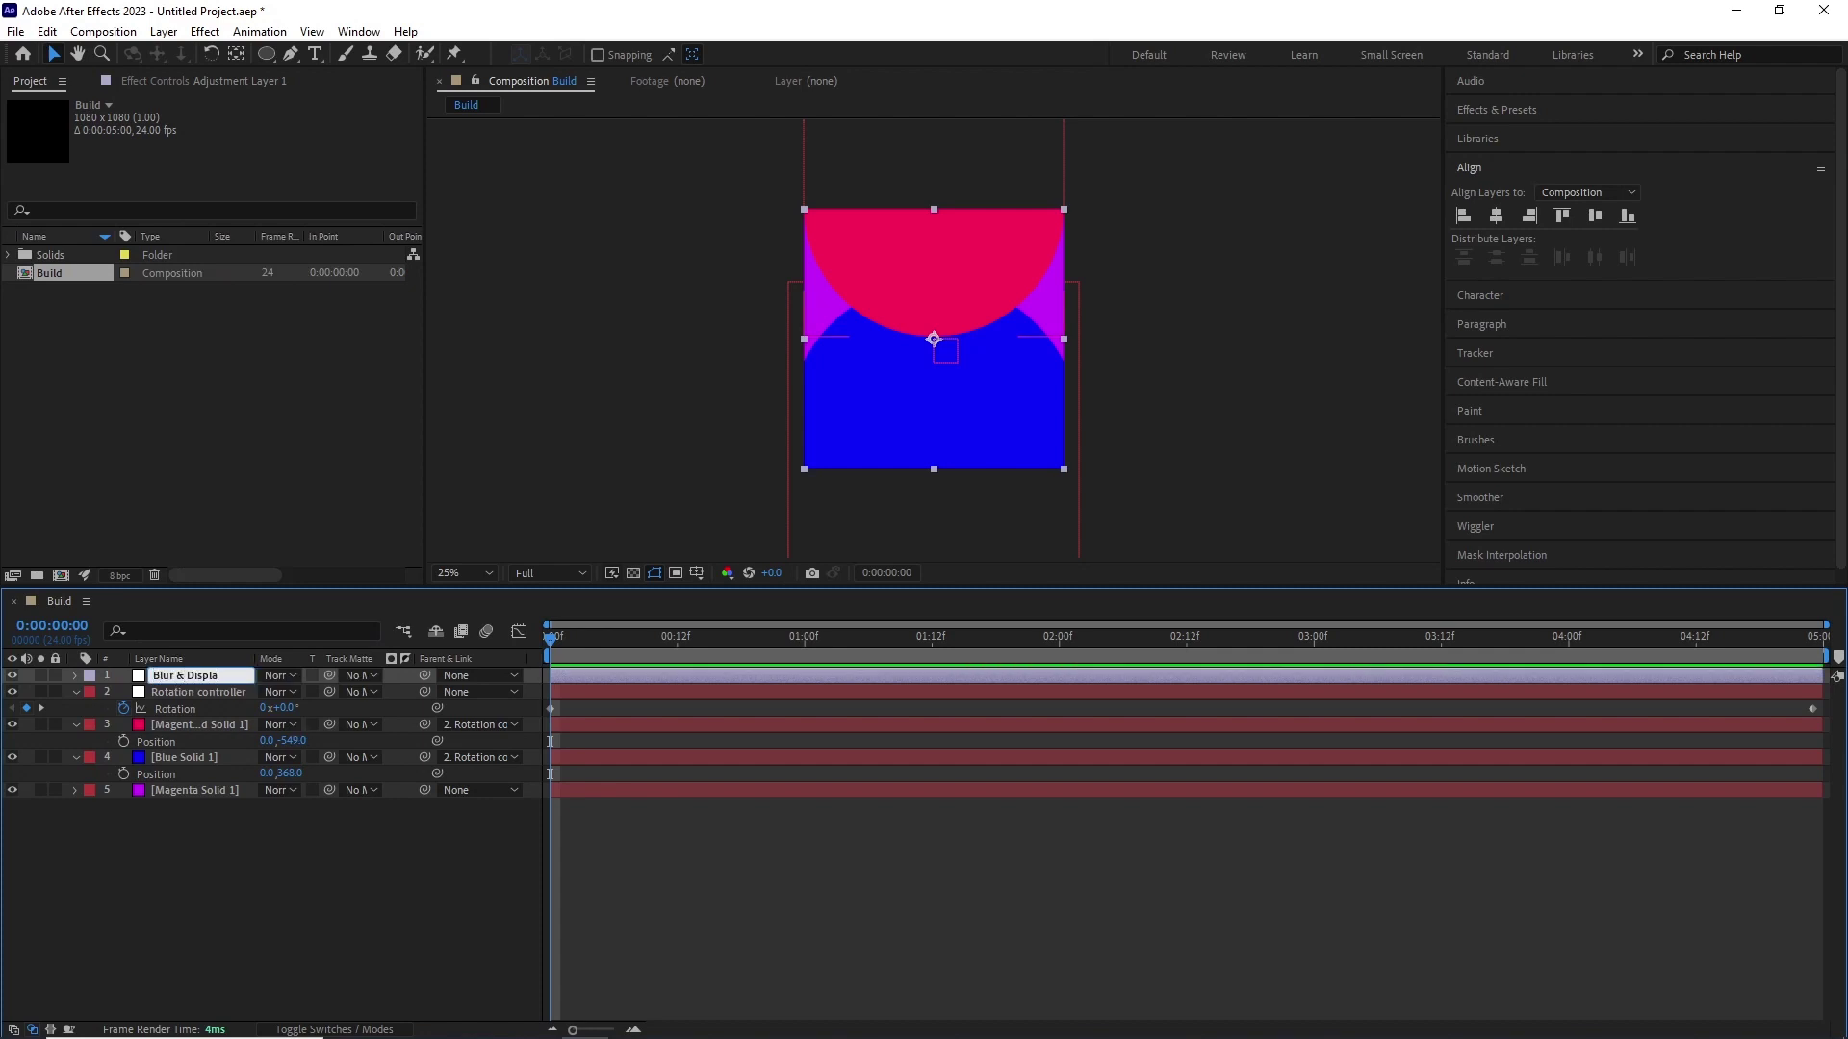
text(cement)
key(Return)
Step: Apply Fast Box Blur to the adjustment layer with Blur Radius 75 and 5 iterations, and preview it
click(205, 31)
mouse_move(255, 166)
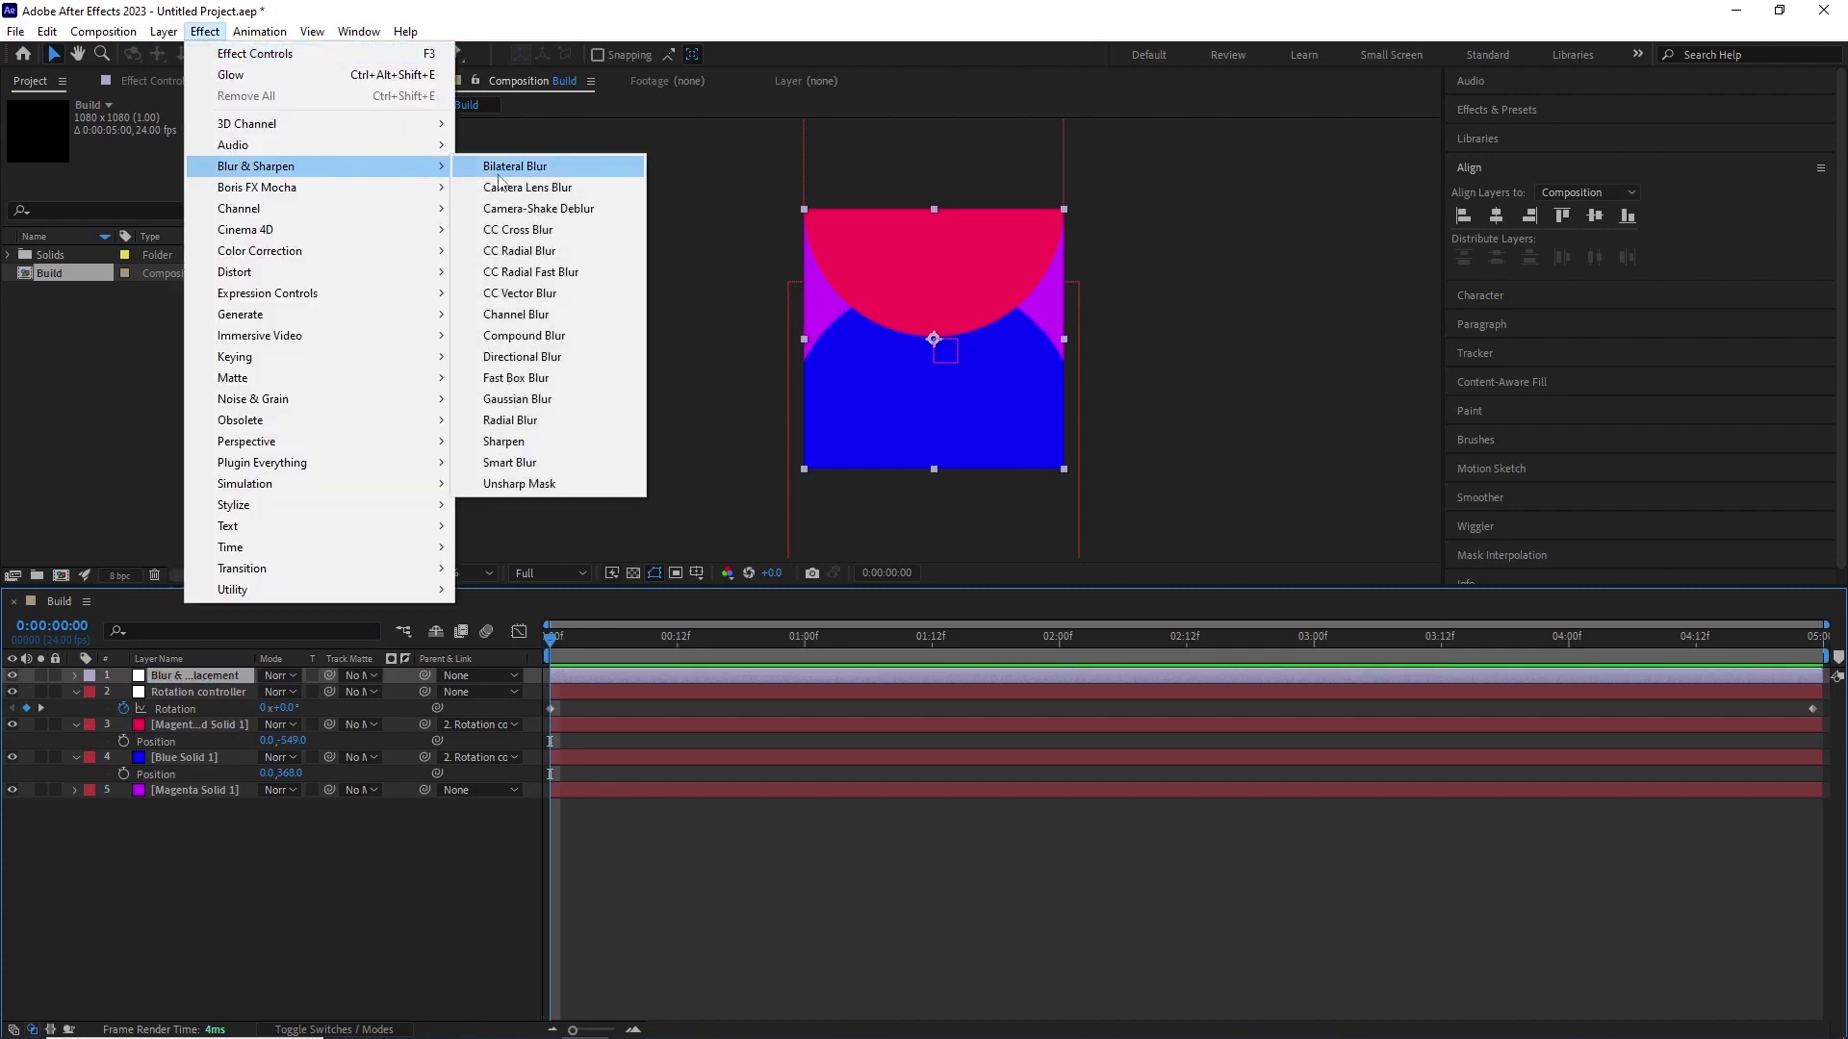
click(516, 378)
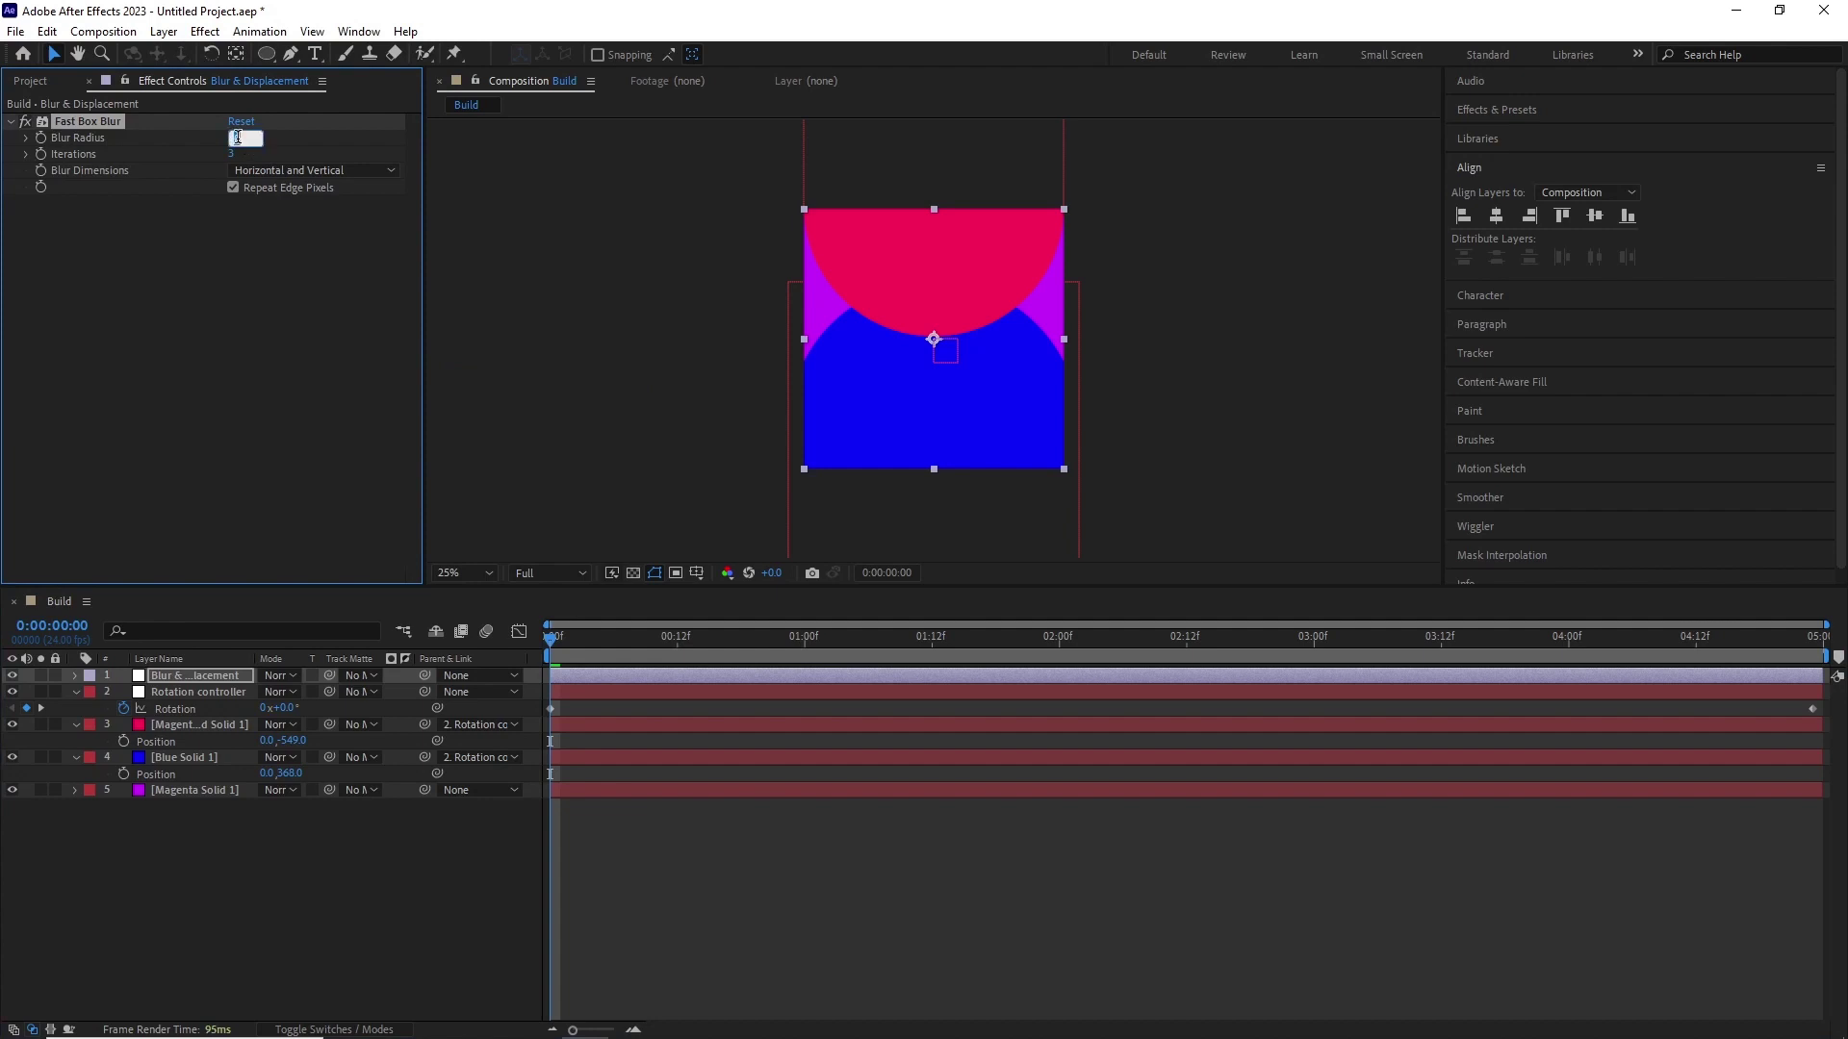
key(Return)
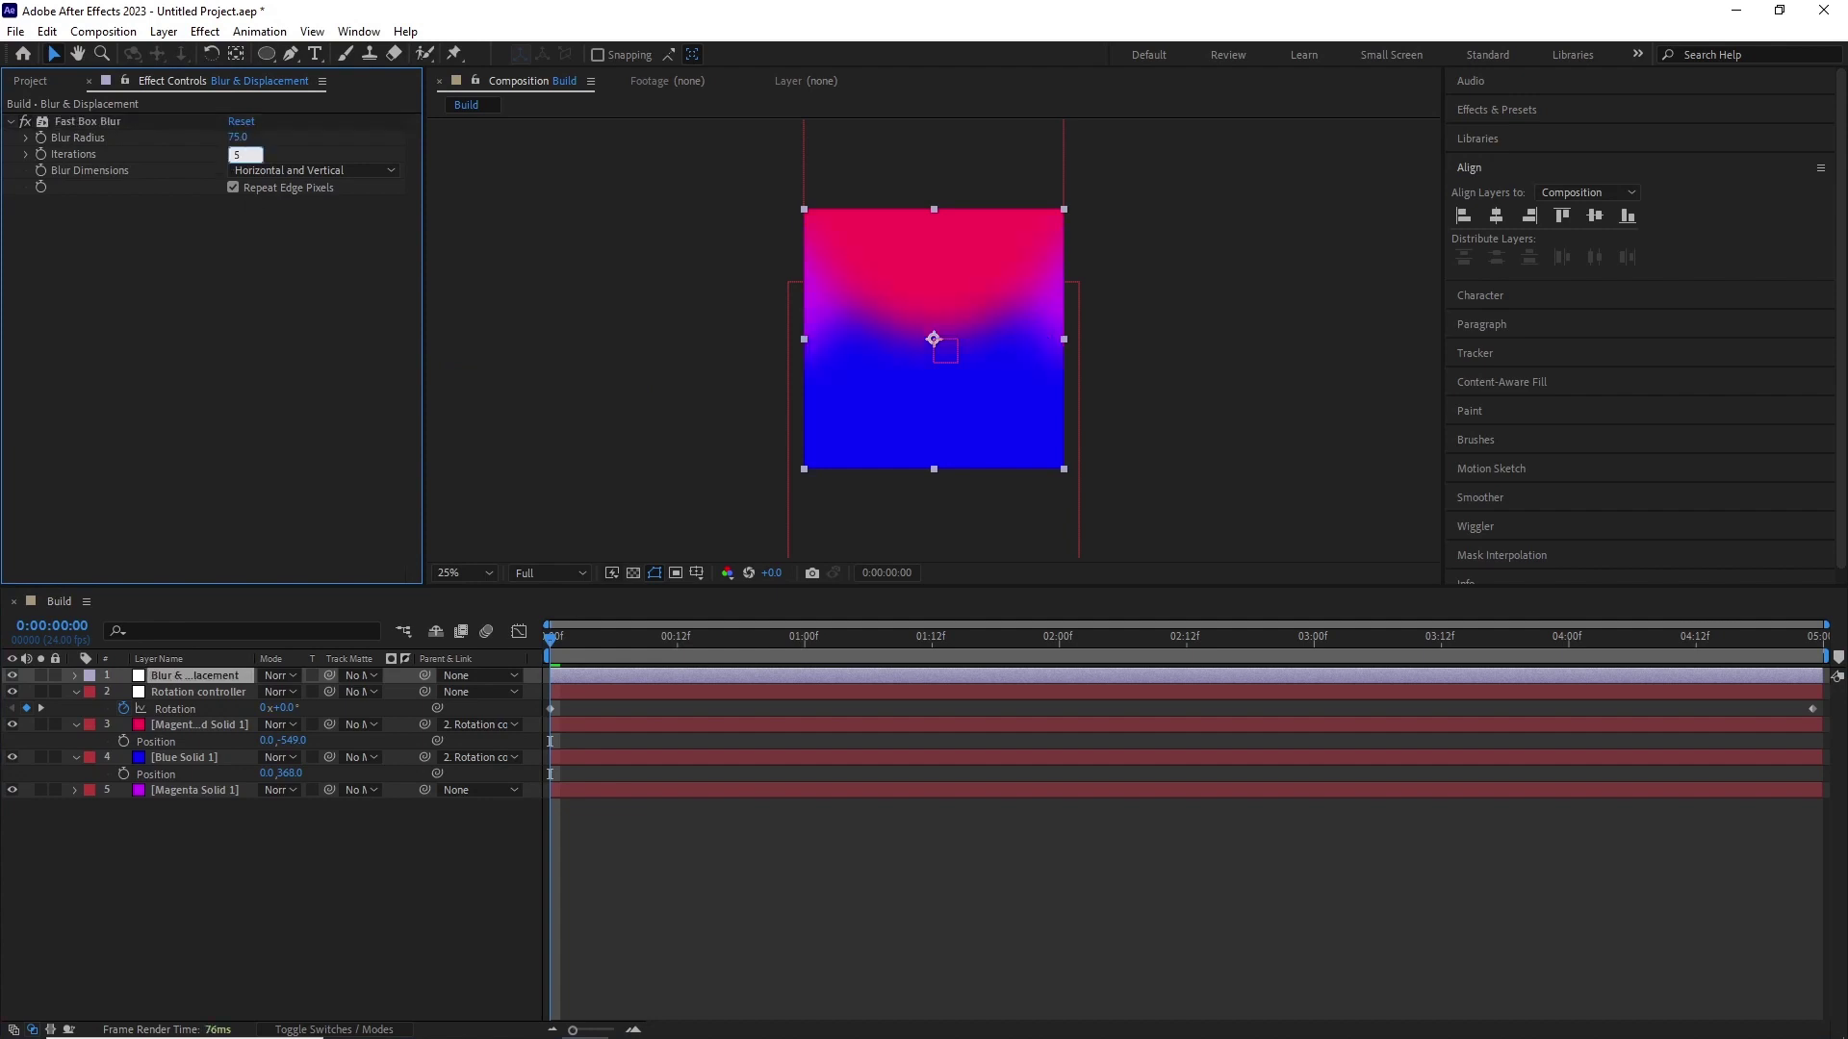
key(Return)
key(space)
key(space)
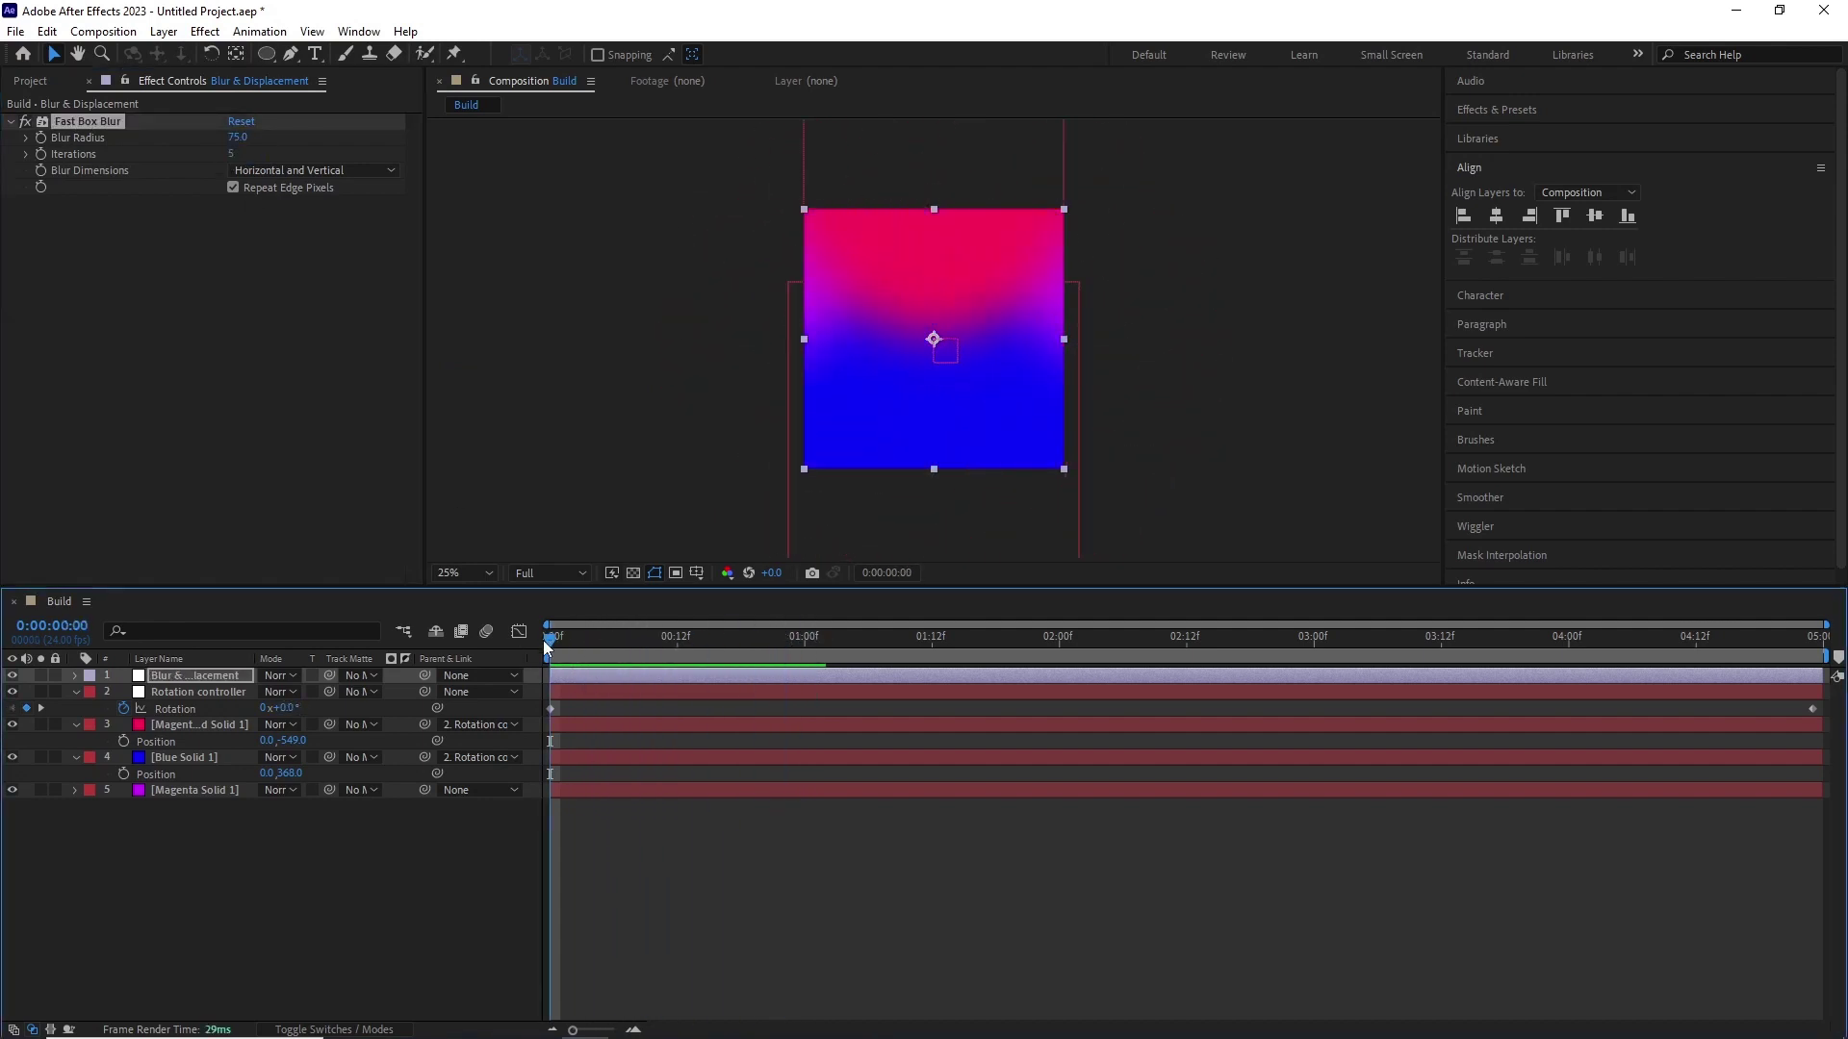
Step: Apply Turbulent Displace to the Blur & Displacement layer with Amount 300 and Size 150
click(164, 32)
mouse_move(205, 33)
mouse_move(288, 272)
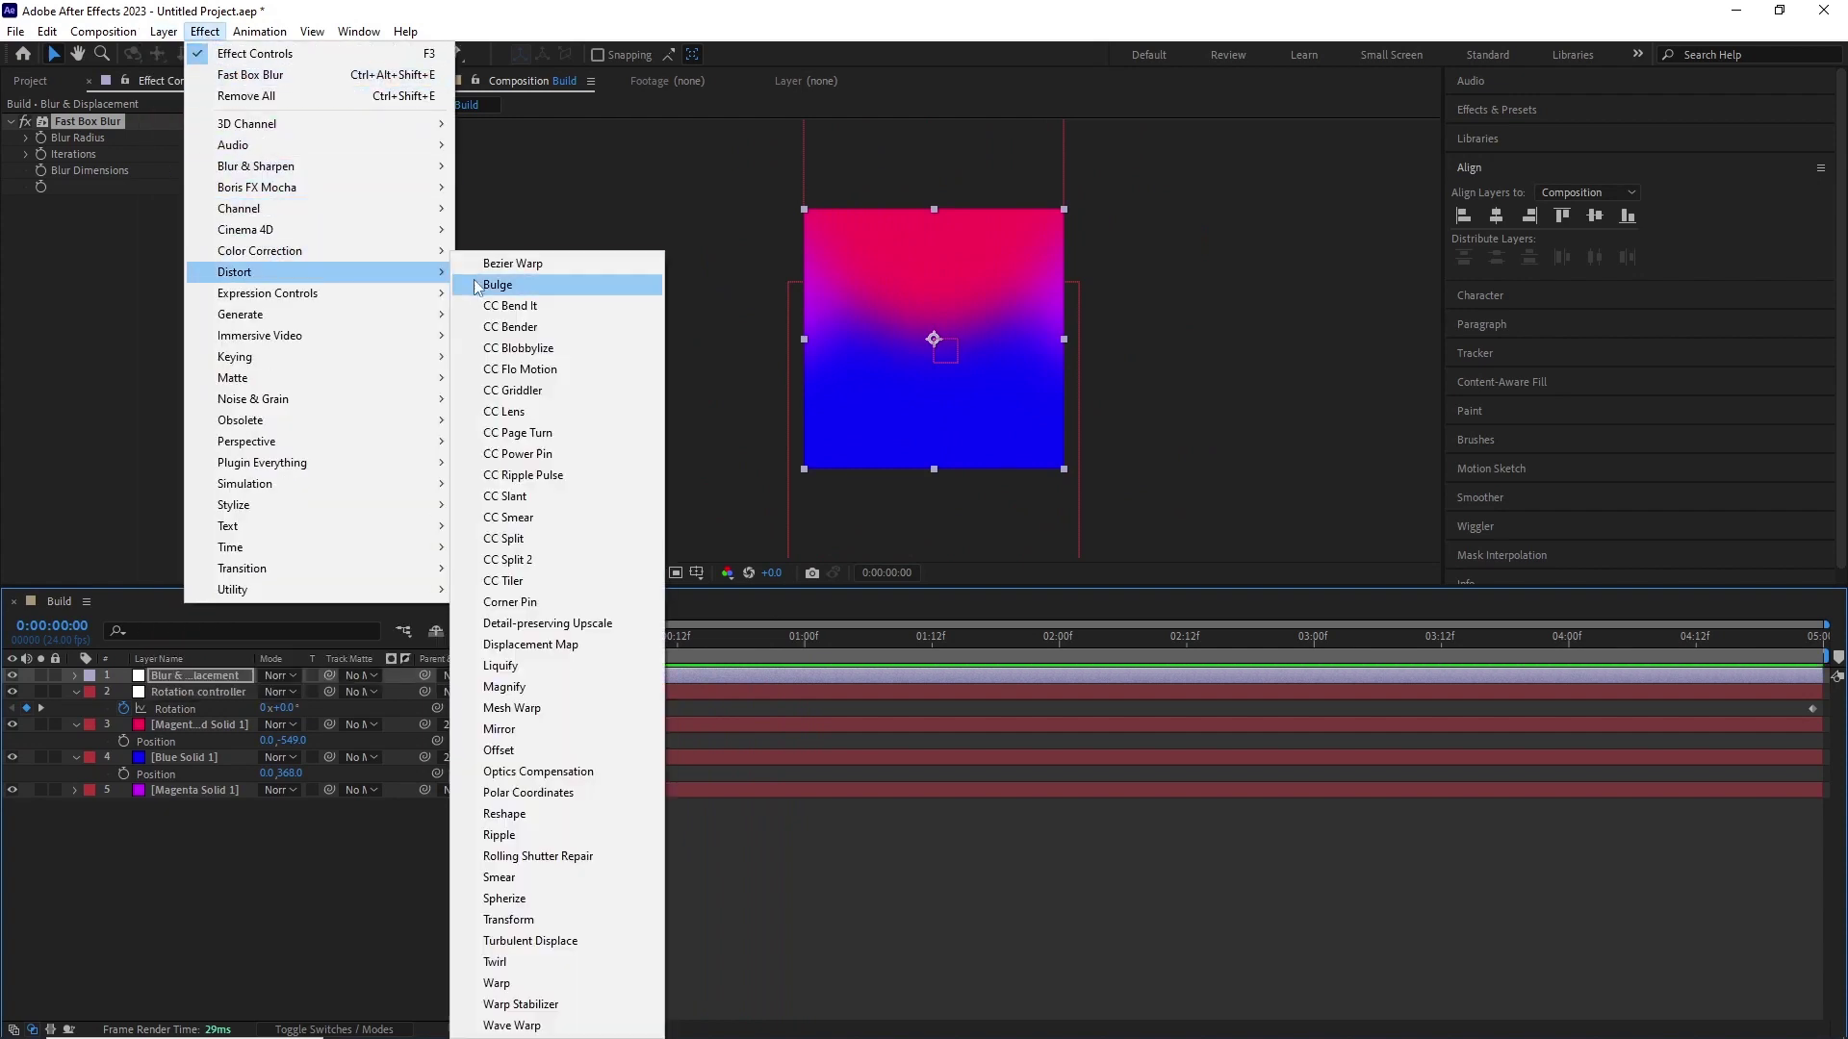
click(578, 955)
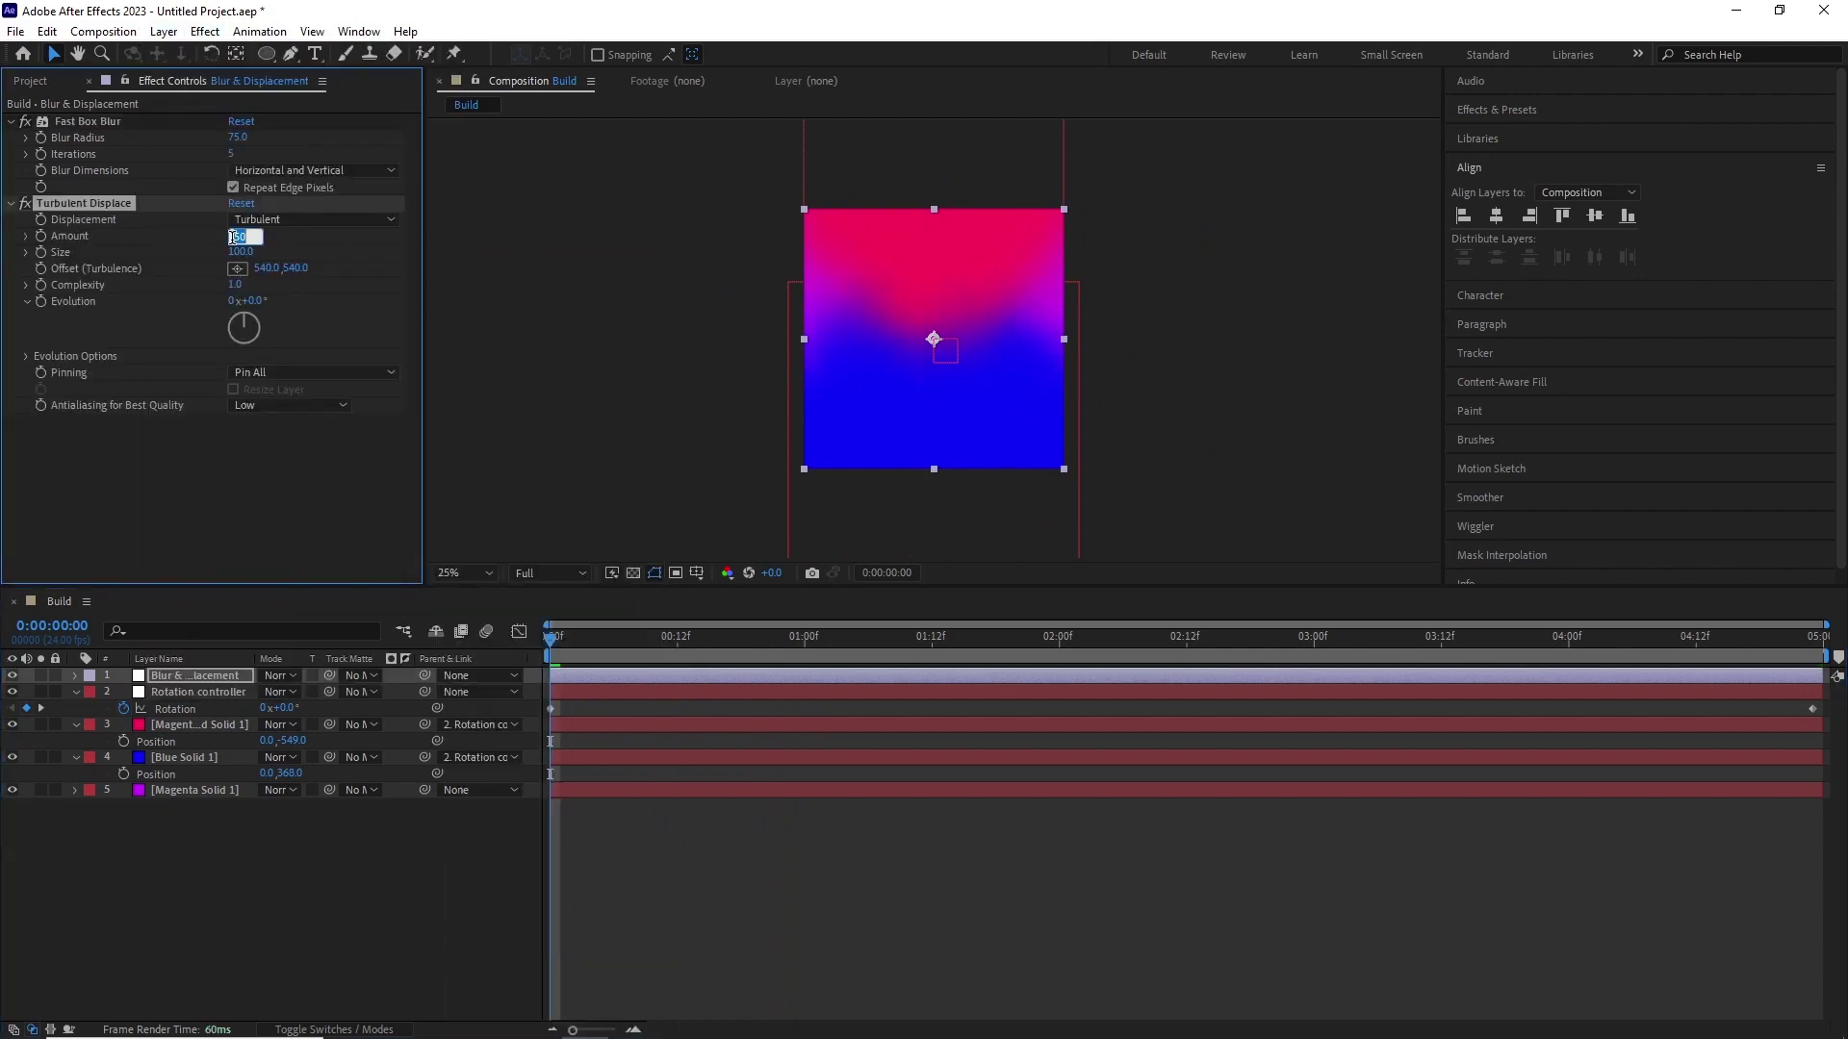
text(300)
key(Return)
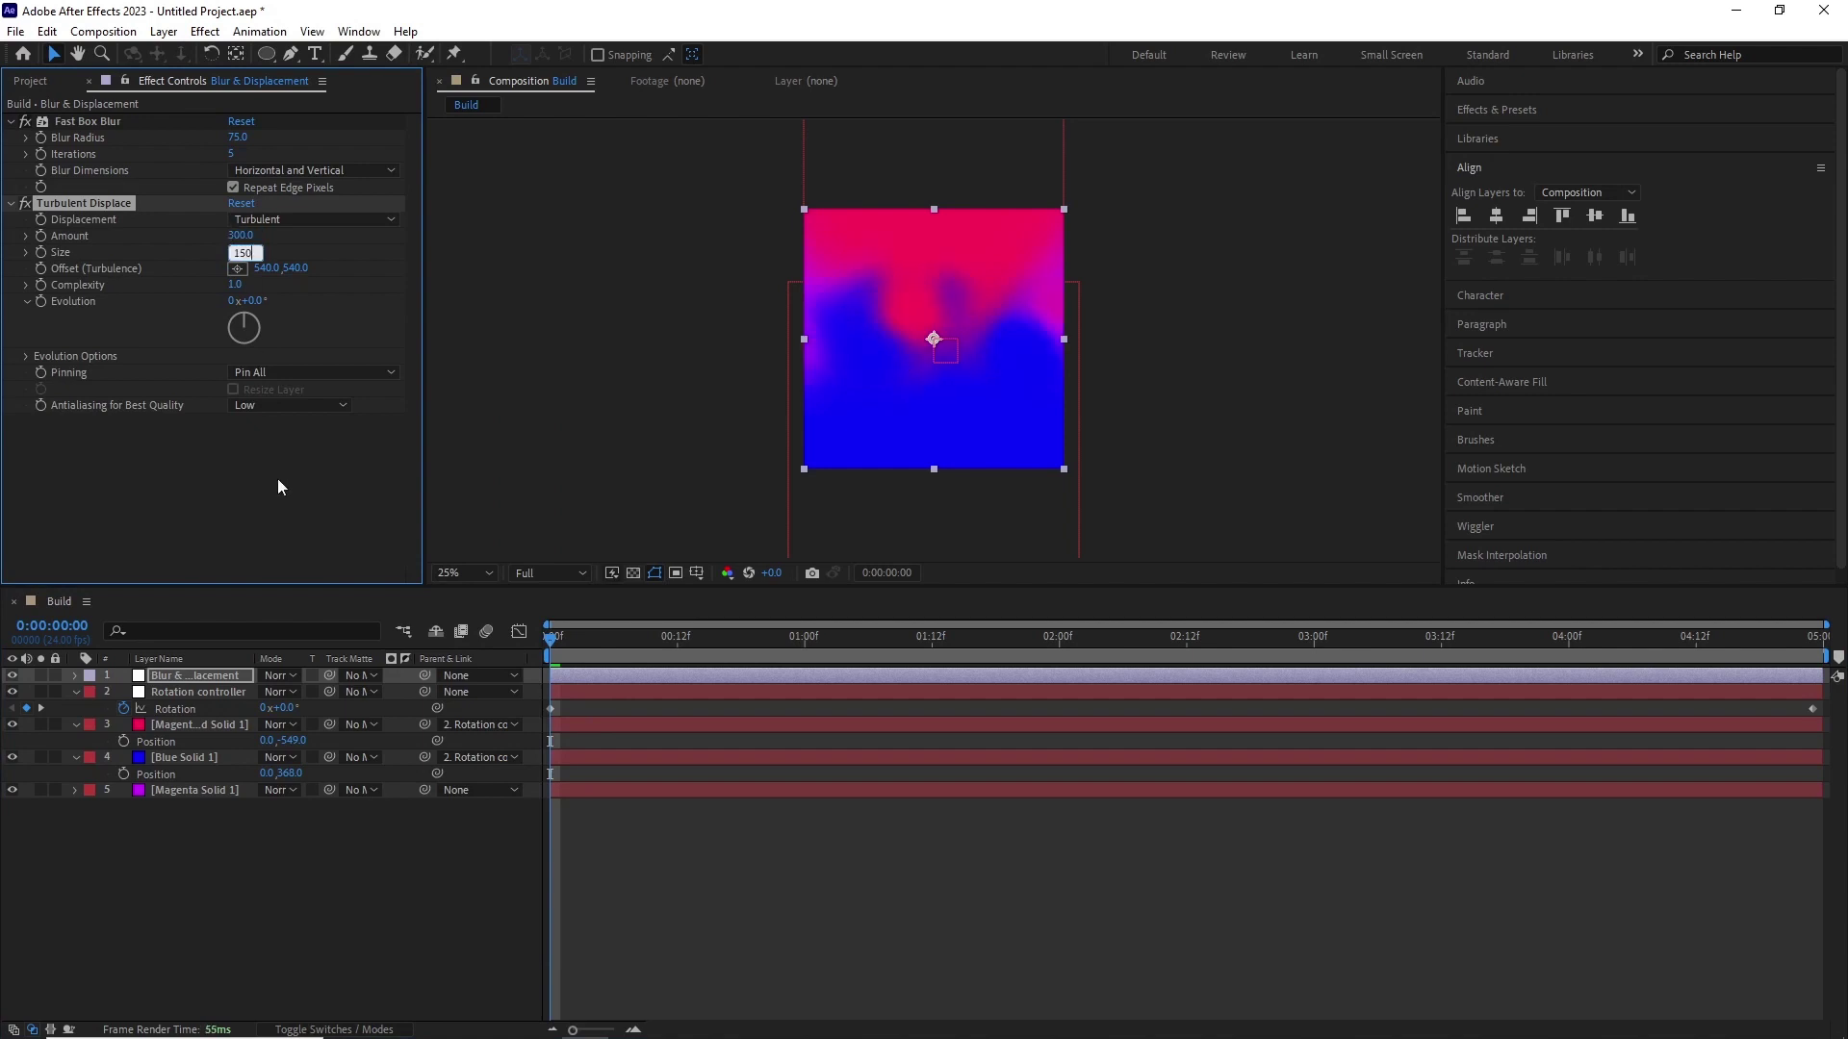
text(150)
key(Return)
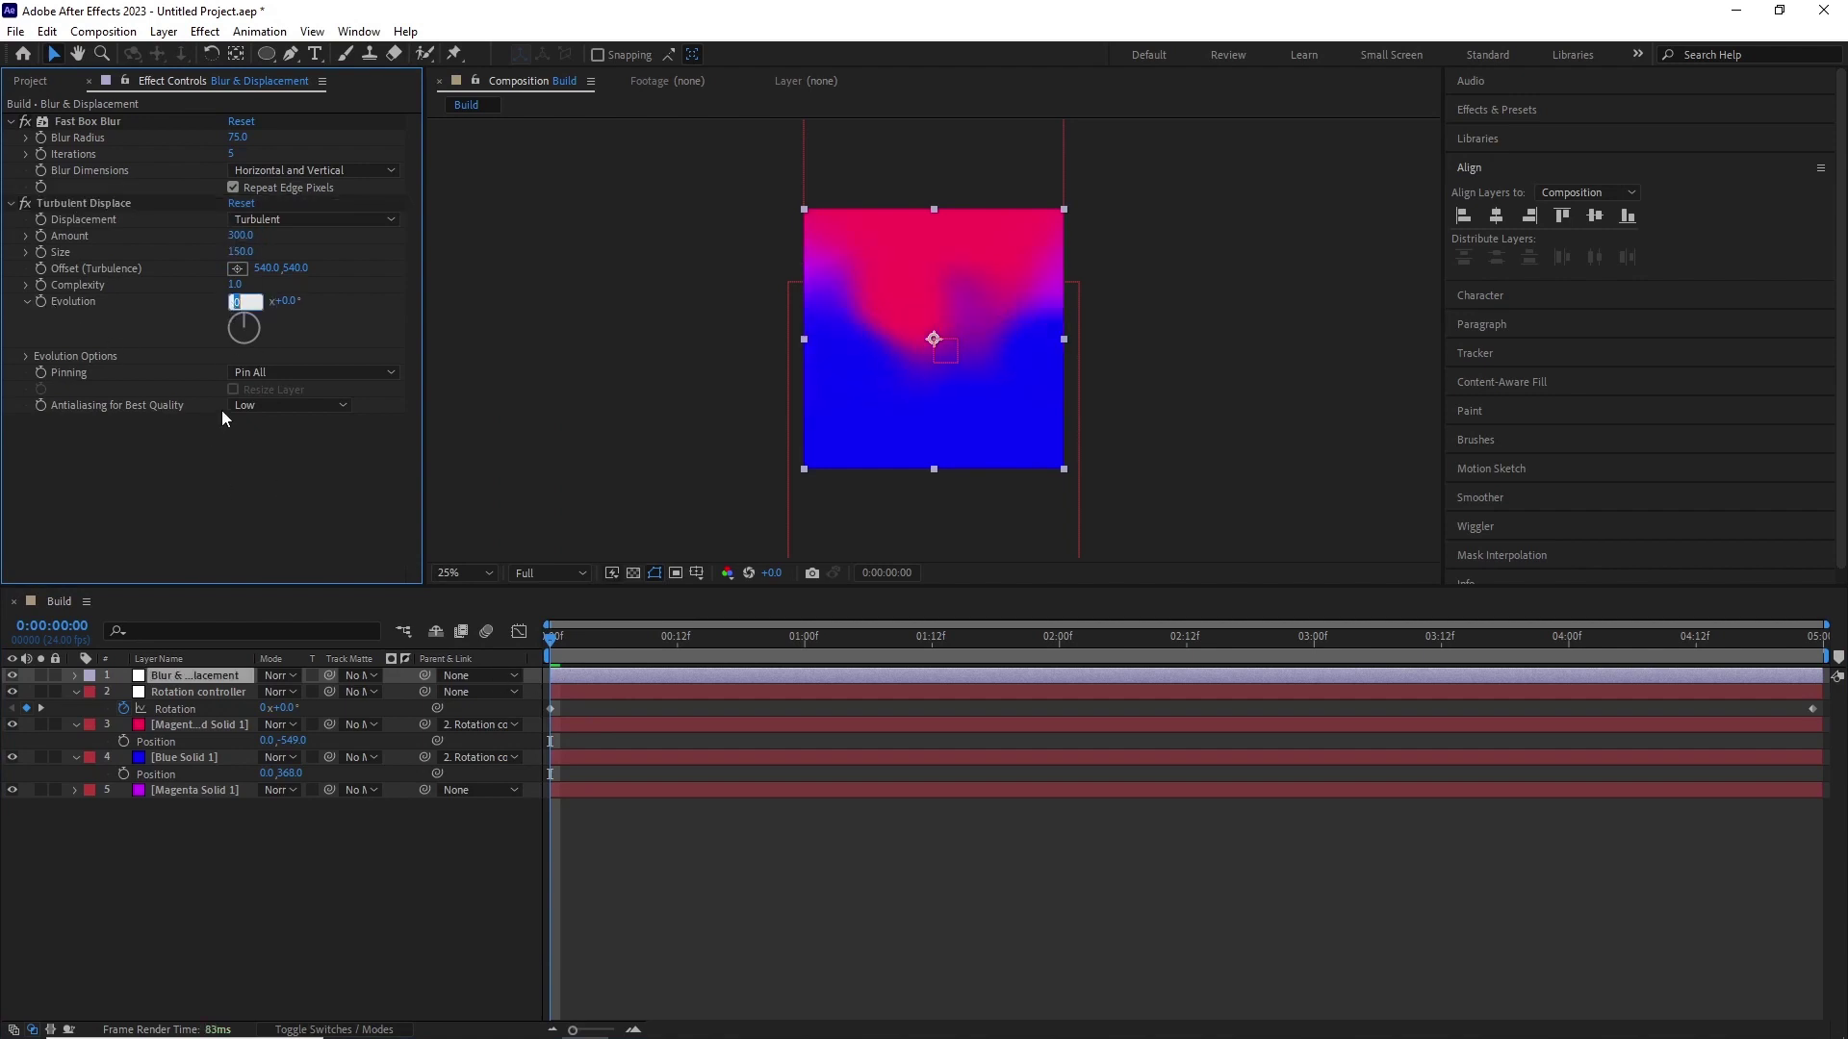
Step: Set the Turbulent Displace Evolution to 1 revolution and preview the animation
text(1)
key(Return)
key(space)
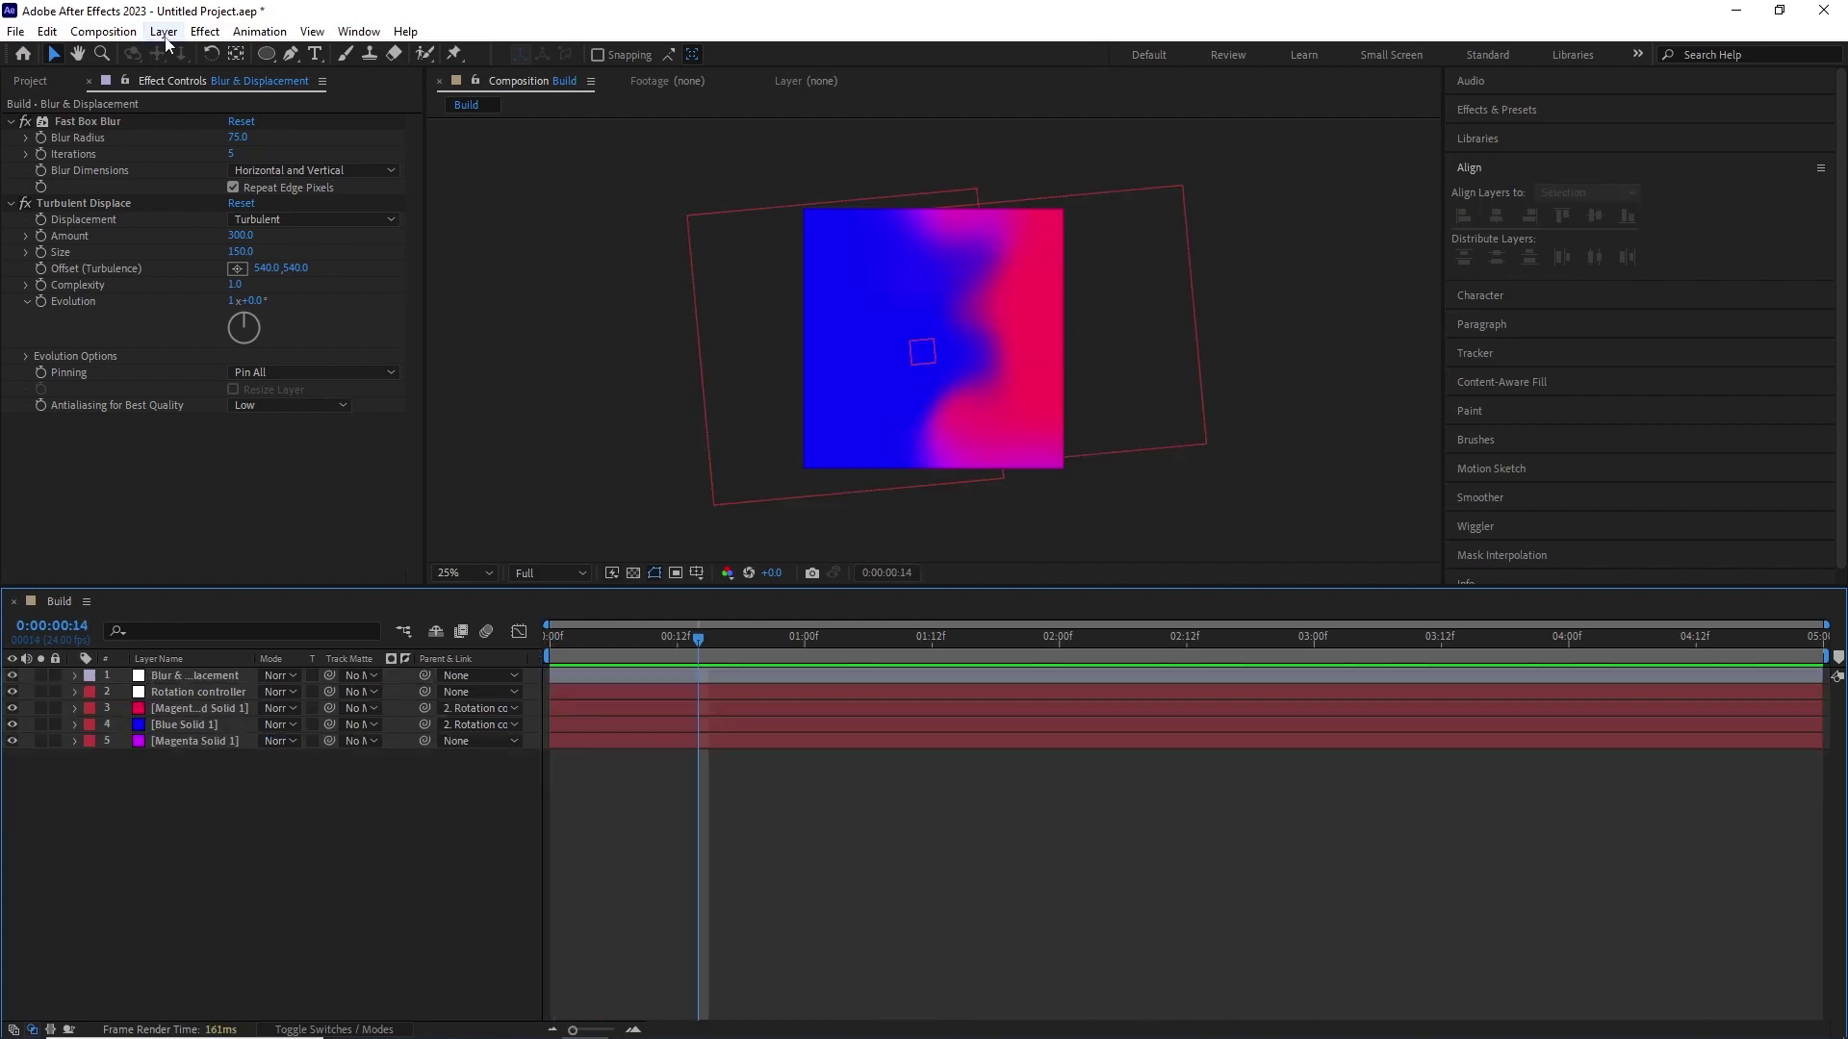
Step: Create a light pink full-frame solid named Blender, basing its colour on the magenta-red in the composition
click(164, 32)
mouse_move(192, 54)
click(541, 74)
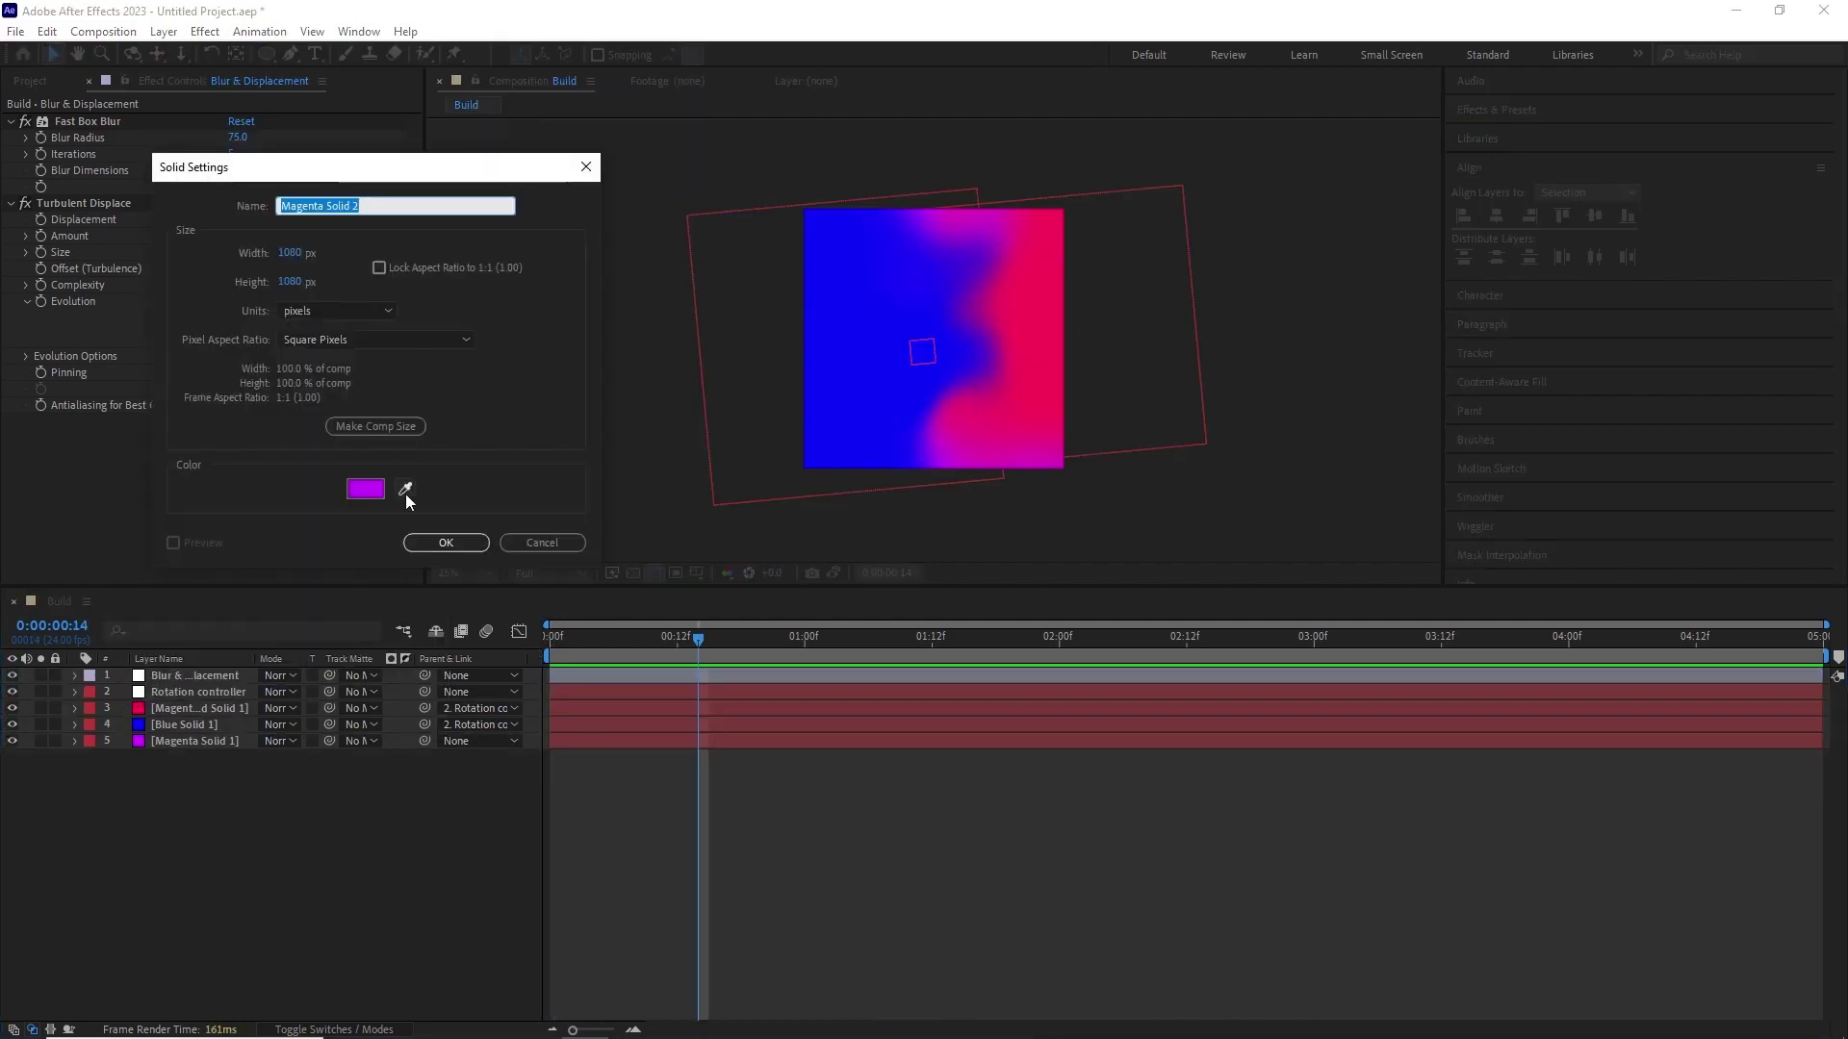
click(405, 489)
click(366, 489)
click(202, 265)
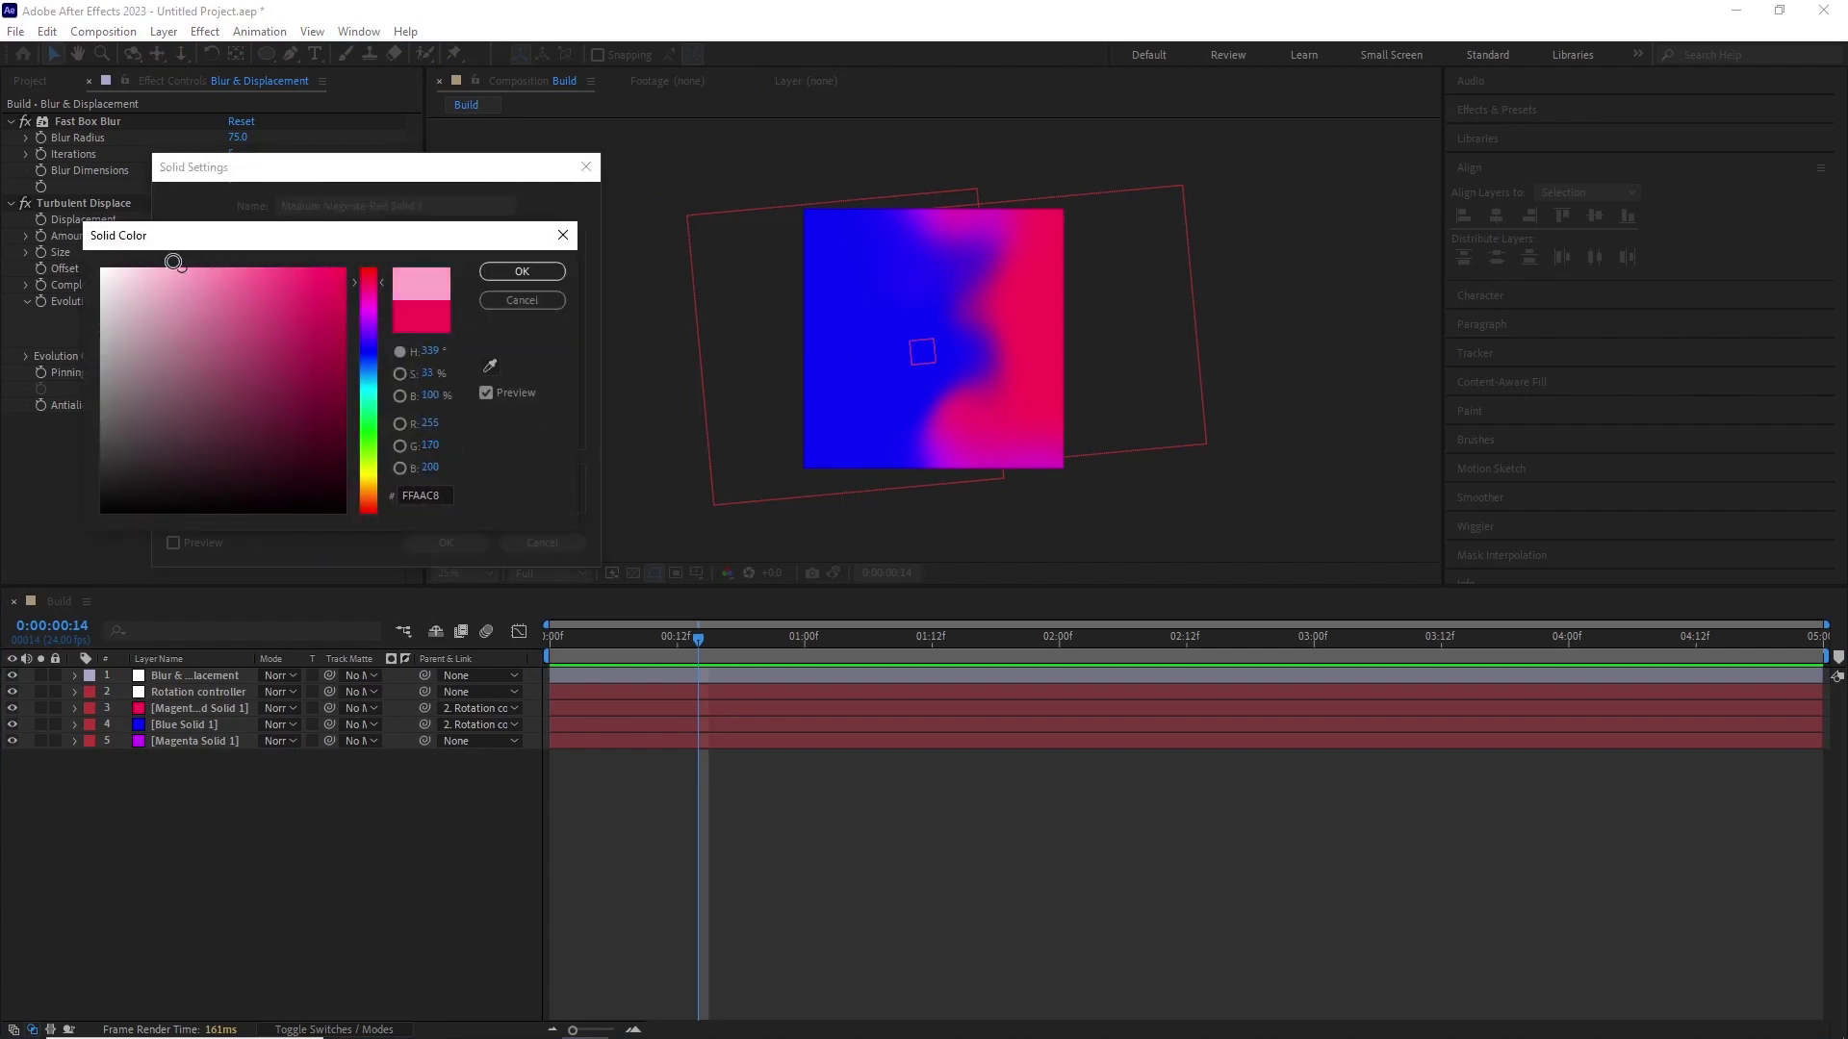
click(546, 274)
text(Blender)
key(Return)
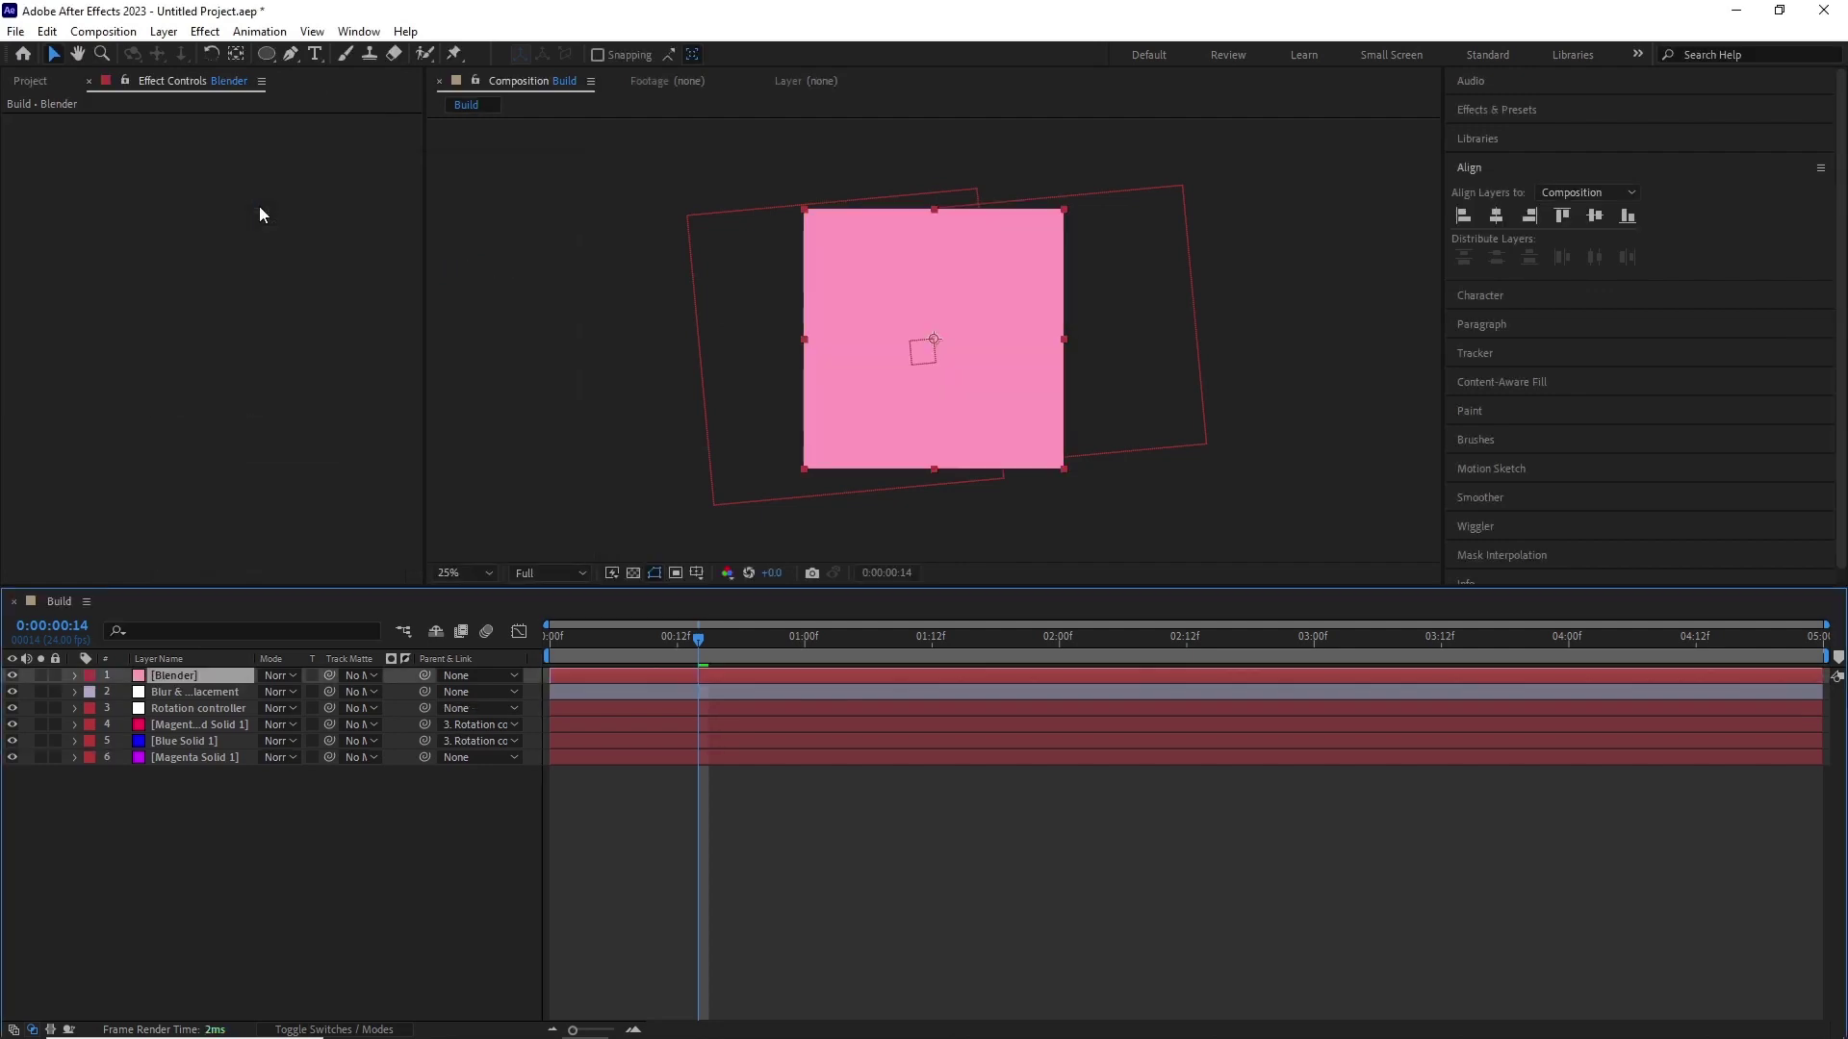
Step: Mask the Blender layer with a centred circle smaller than the frame and feather it by 225 pixels
double_click(267, 54)
drag(1064, 469, 1026, 429)
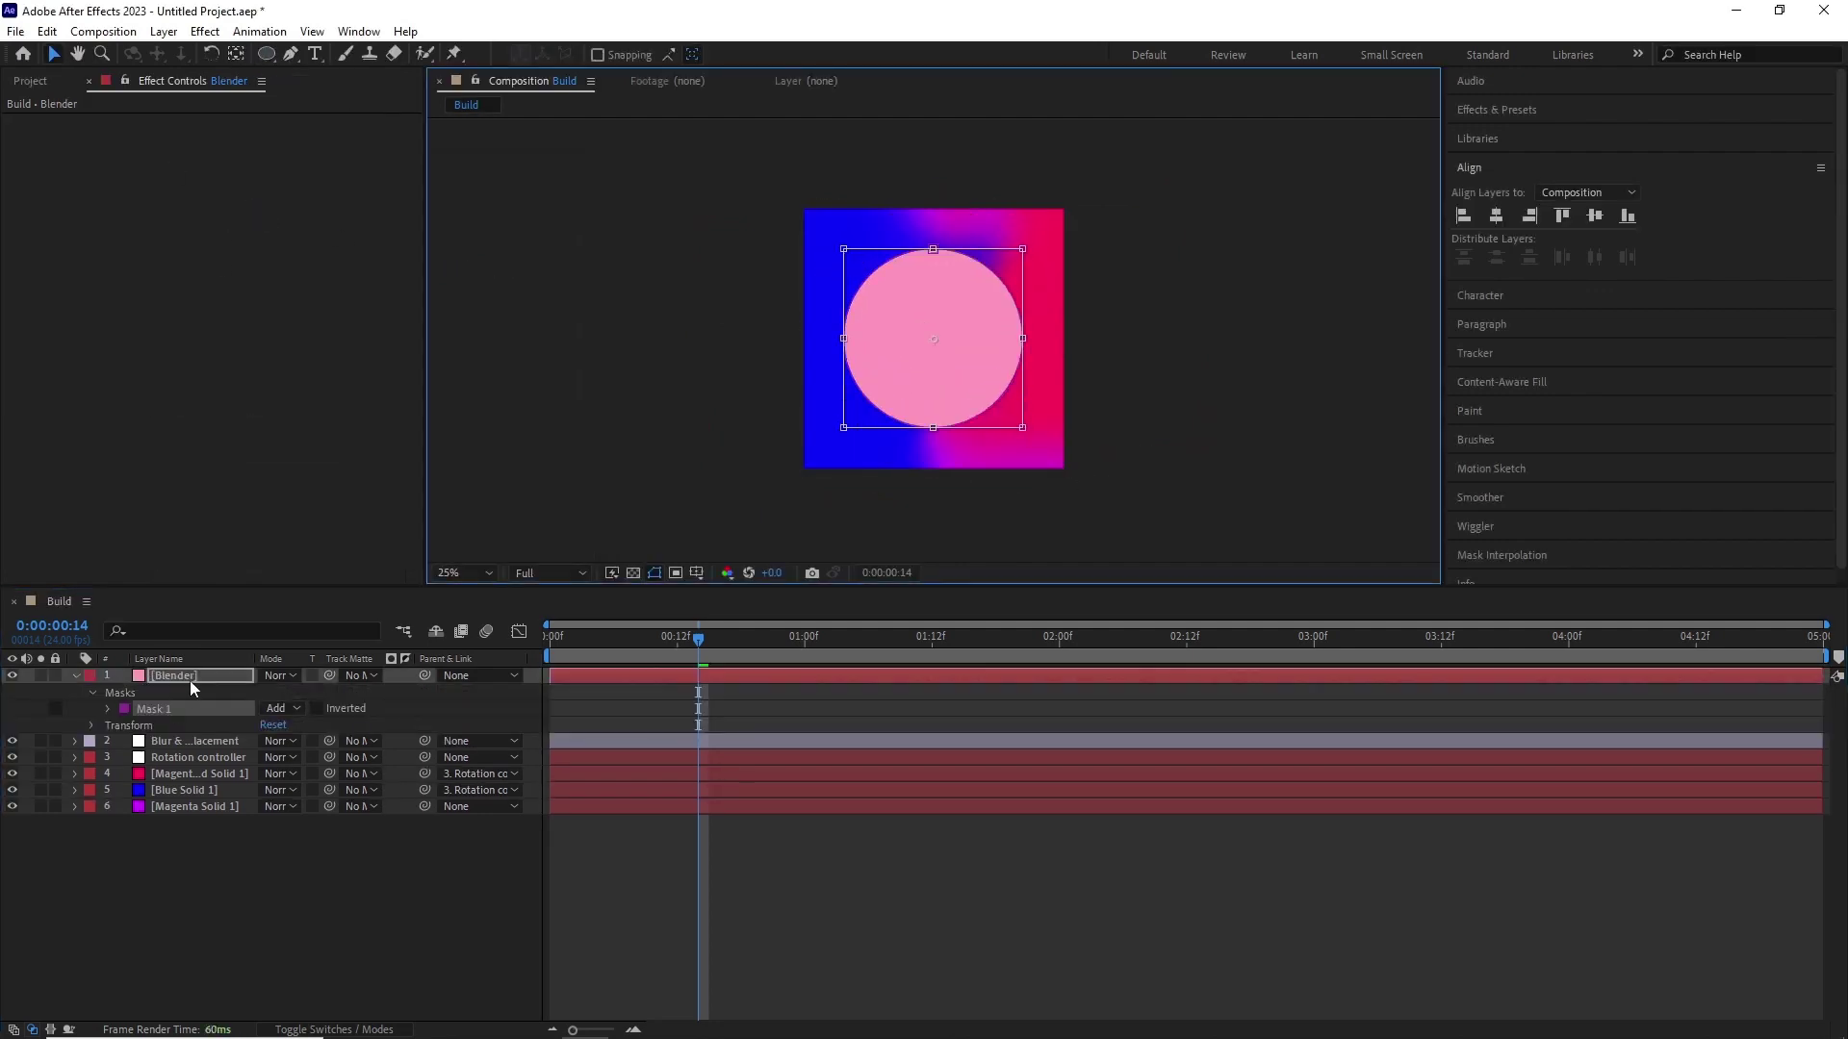
key(m)
key(m)
drag(288, 725, 443, 734)
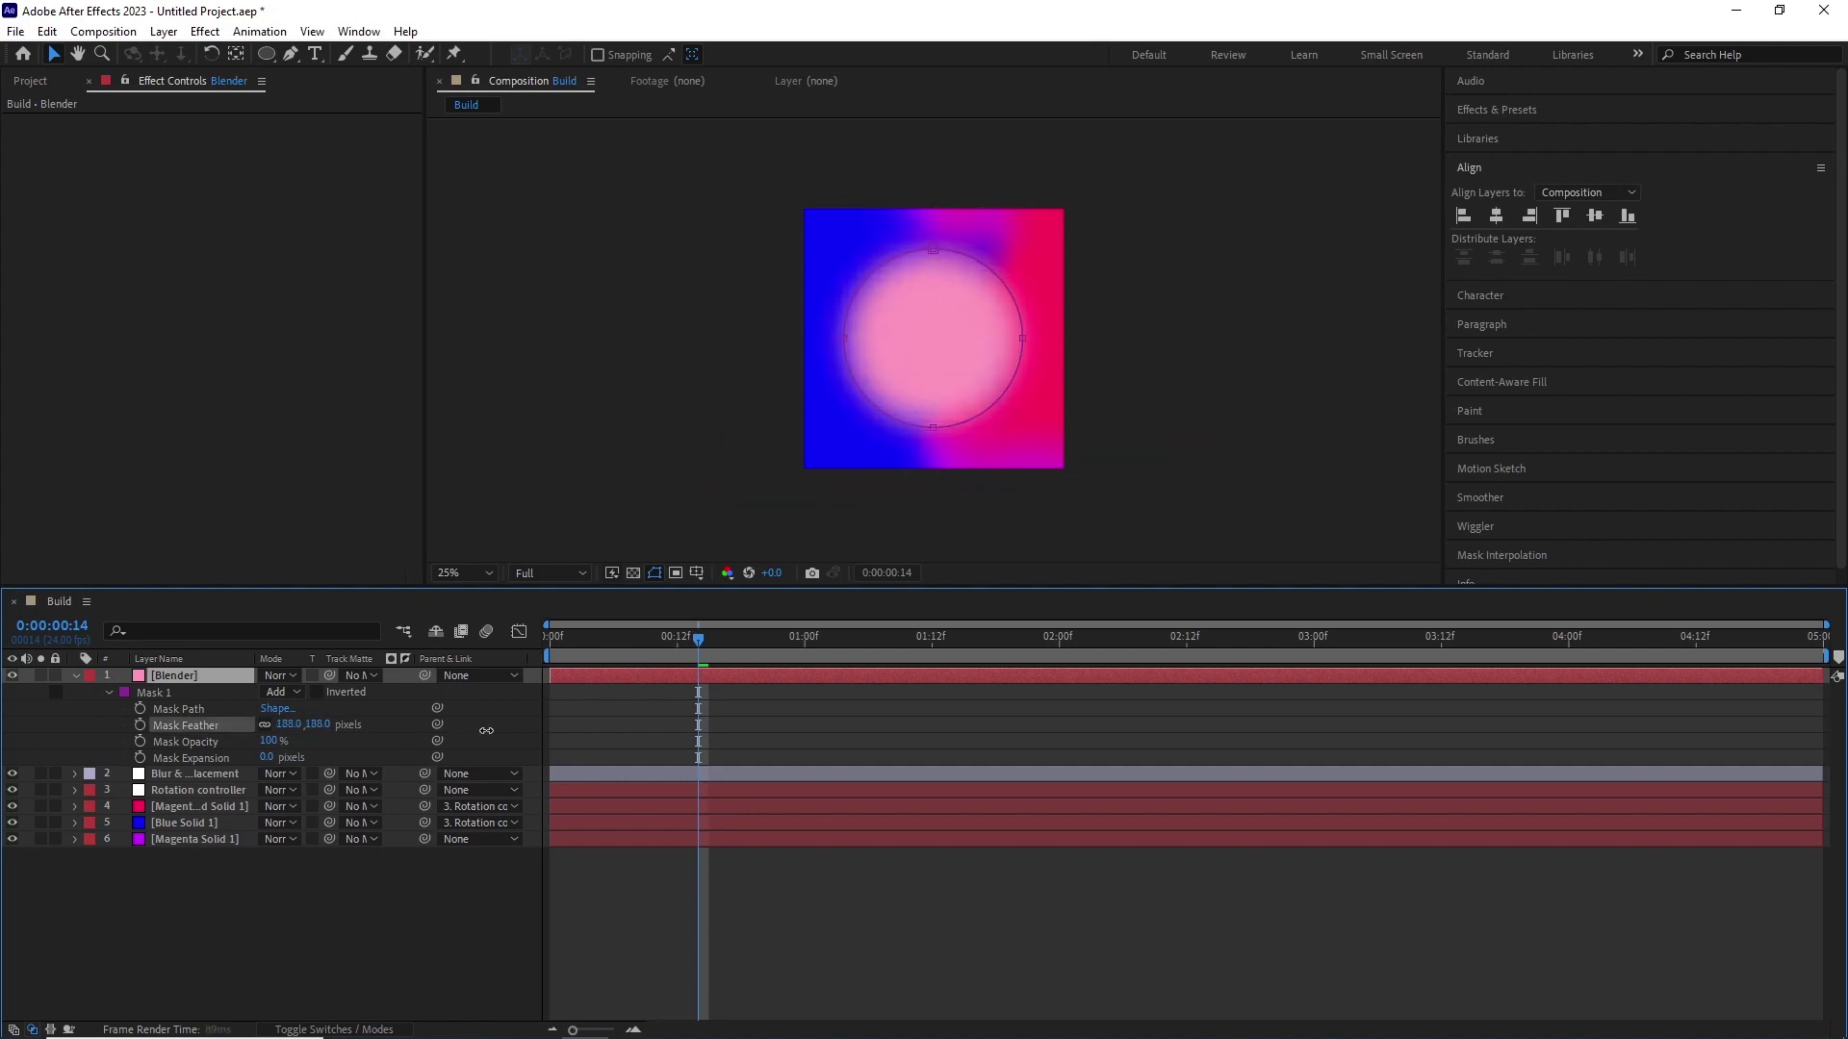
Step: Set the Blender layer's blending mode to Overlay and scrub the timeline to check the blend
click(214, 677)
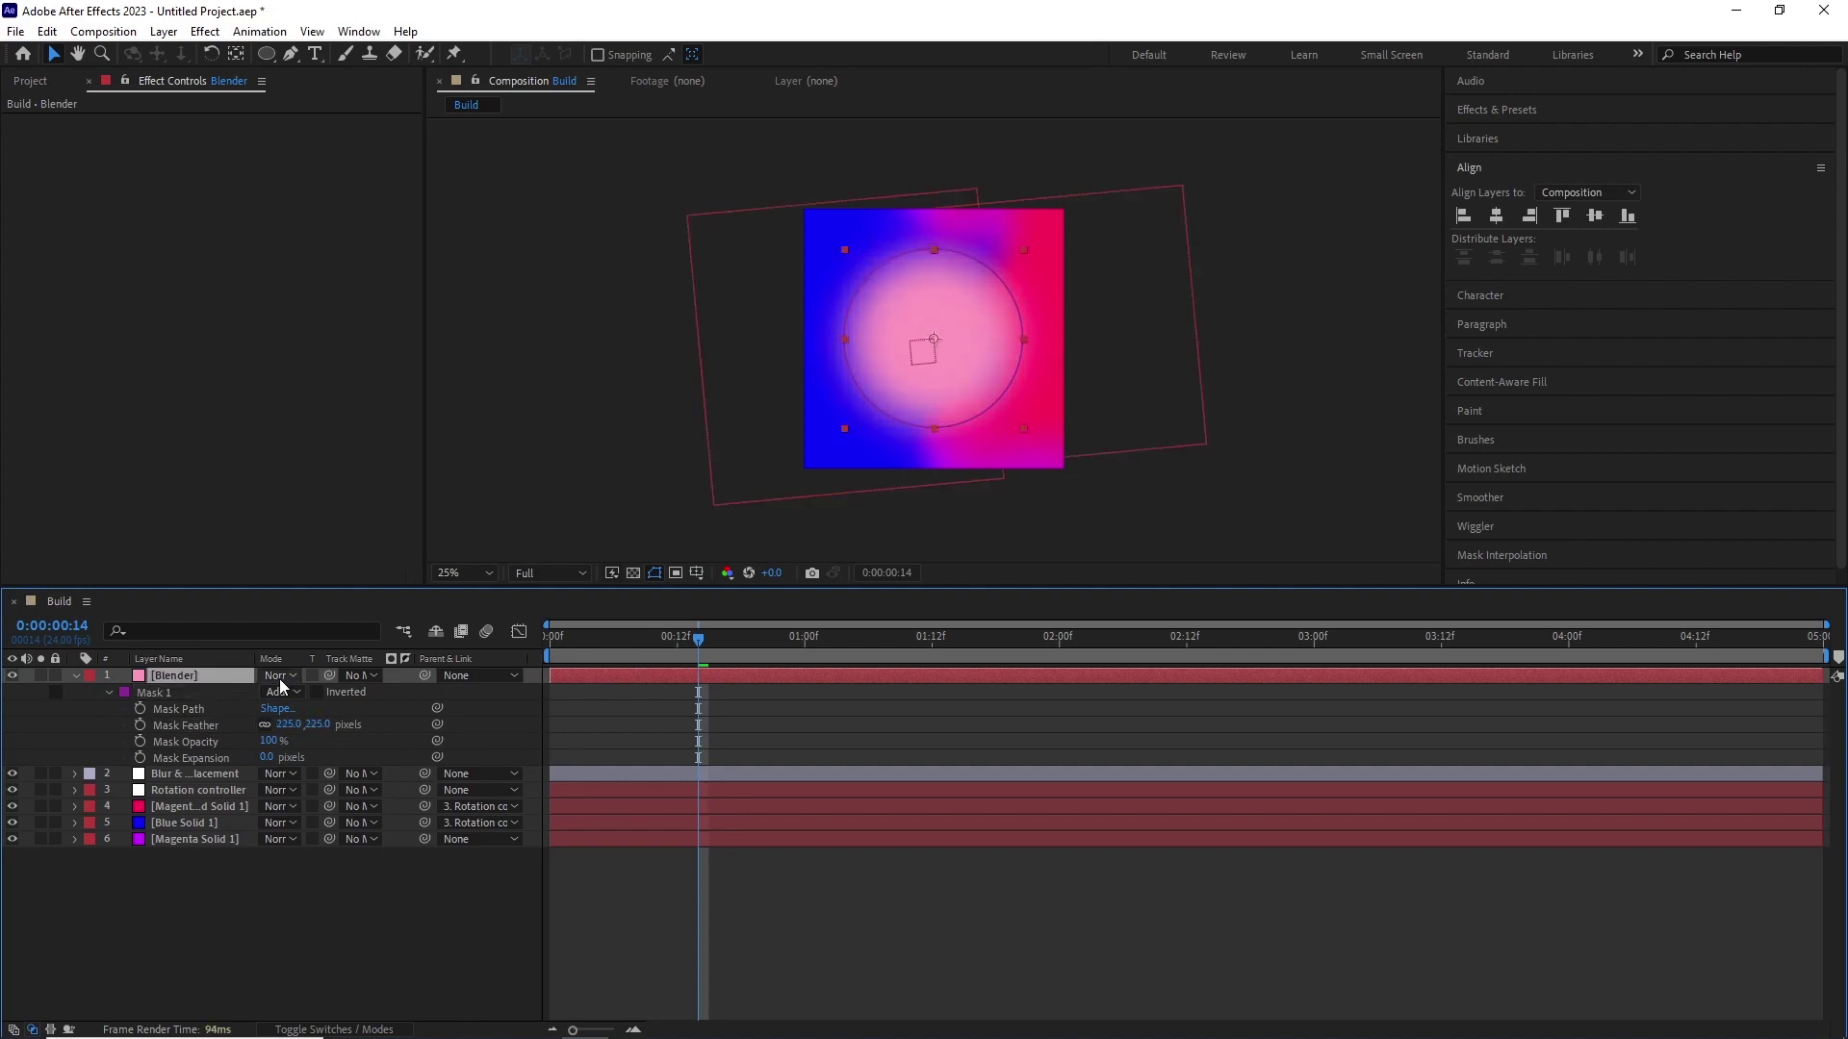
click(280, 676)
click(390, 559)
scroll(947, 402, up, 2)
drag(699, 639, 723, 684)
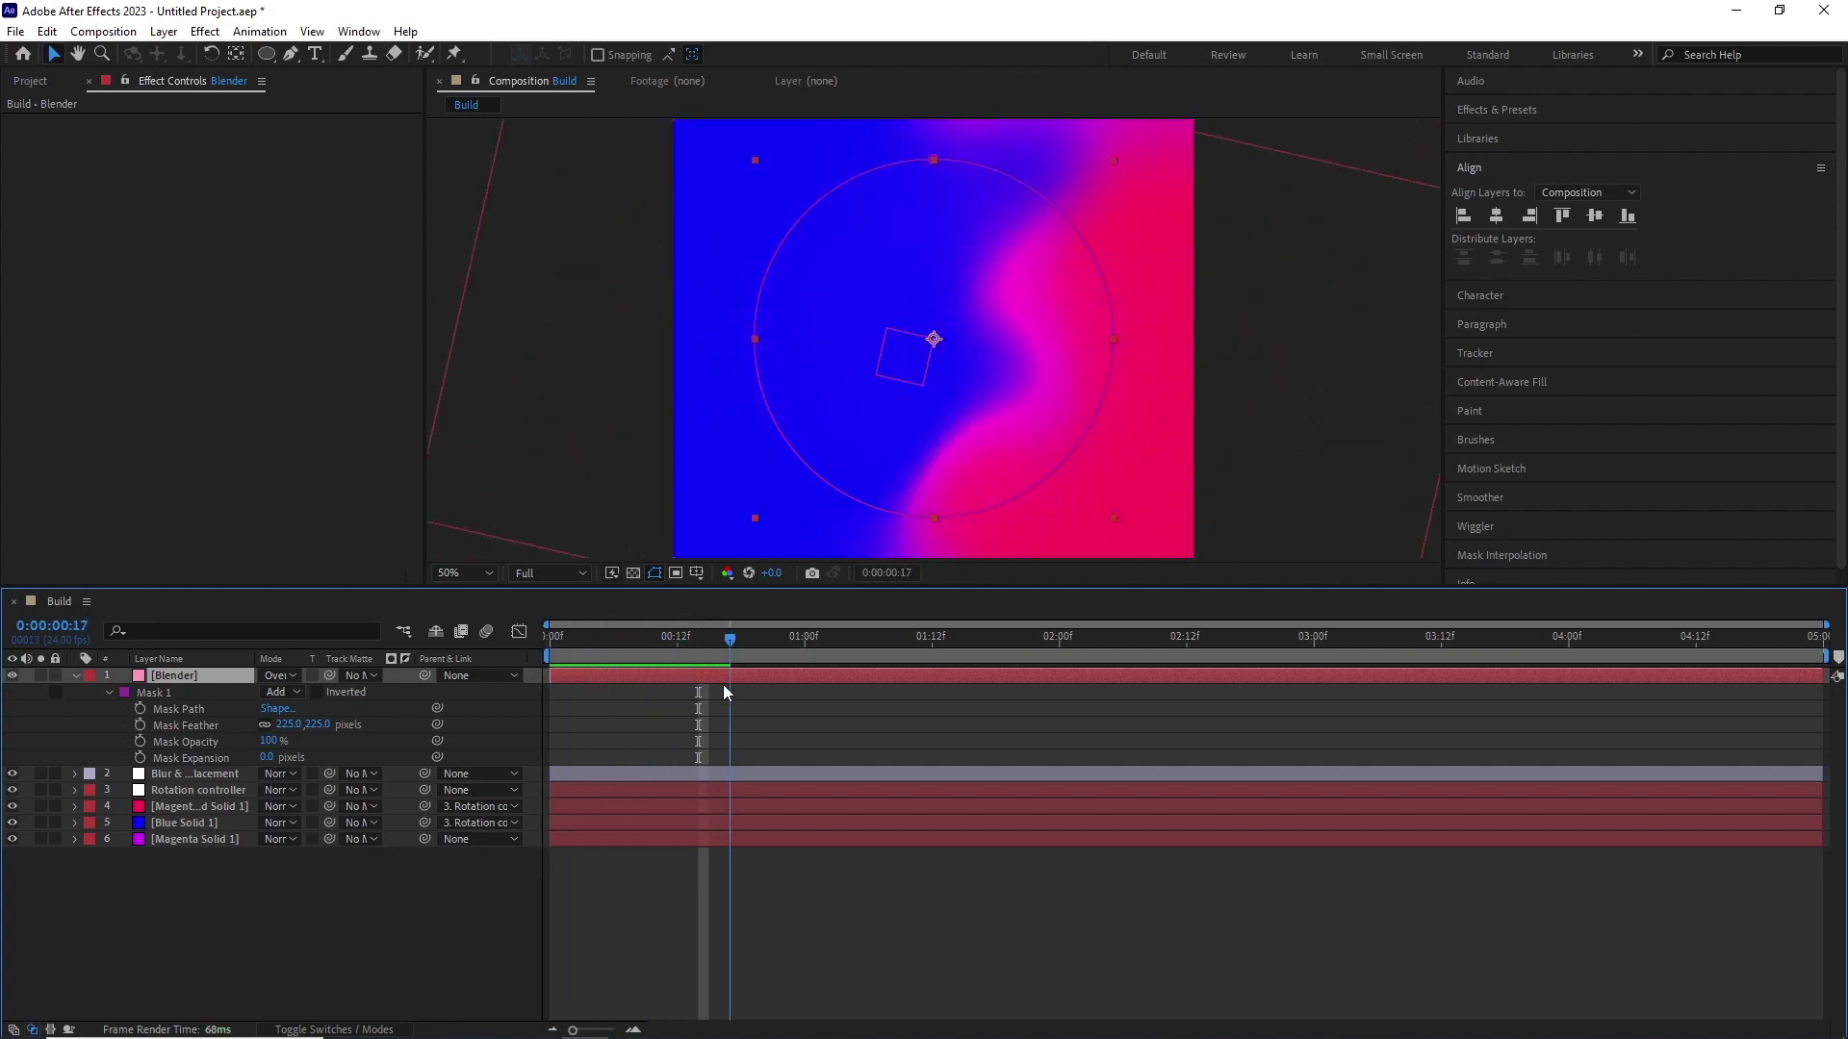
Step: Compare the animation with and without the Blender layer, and reveal its Opacity property
click(12, 676)
drag(605, 641, 689, 651)
key(shift+t)
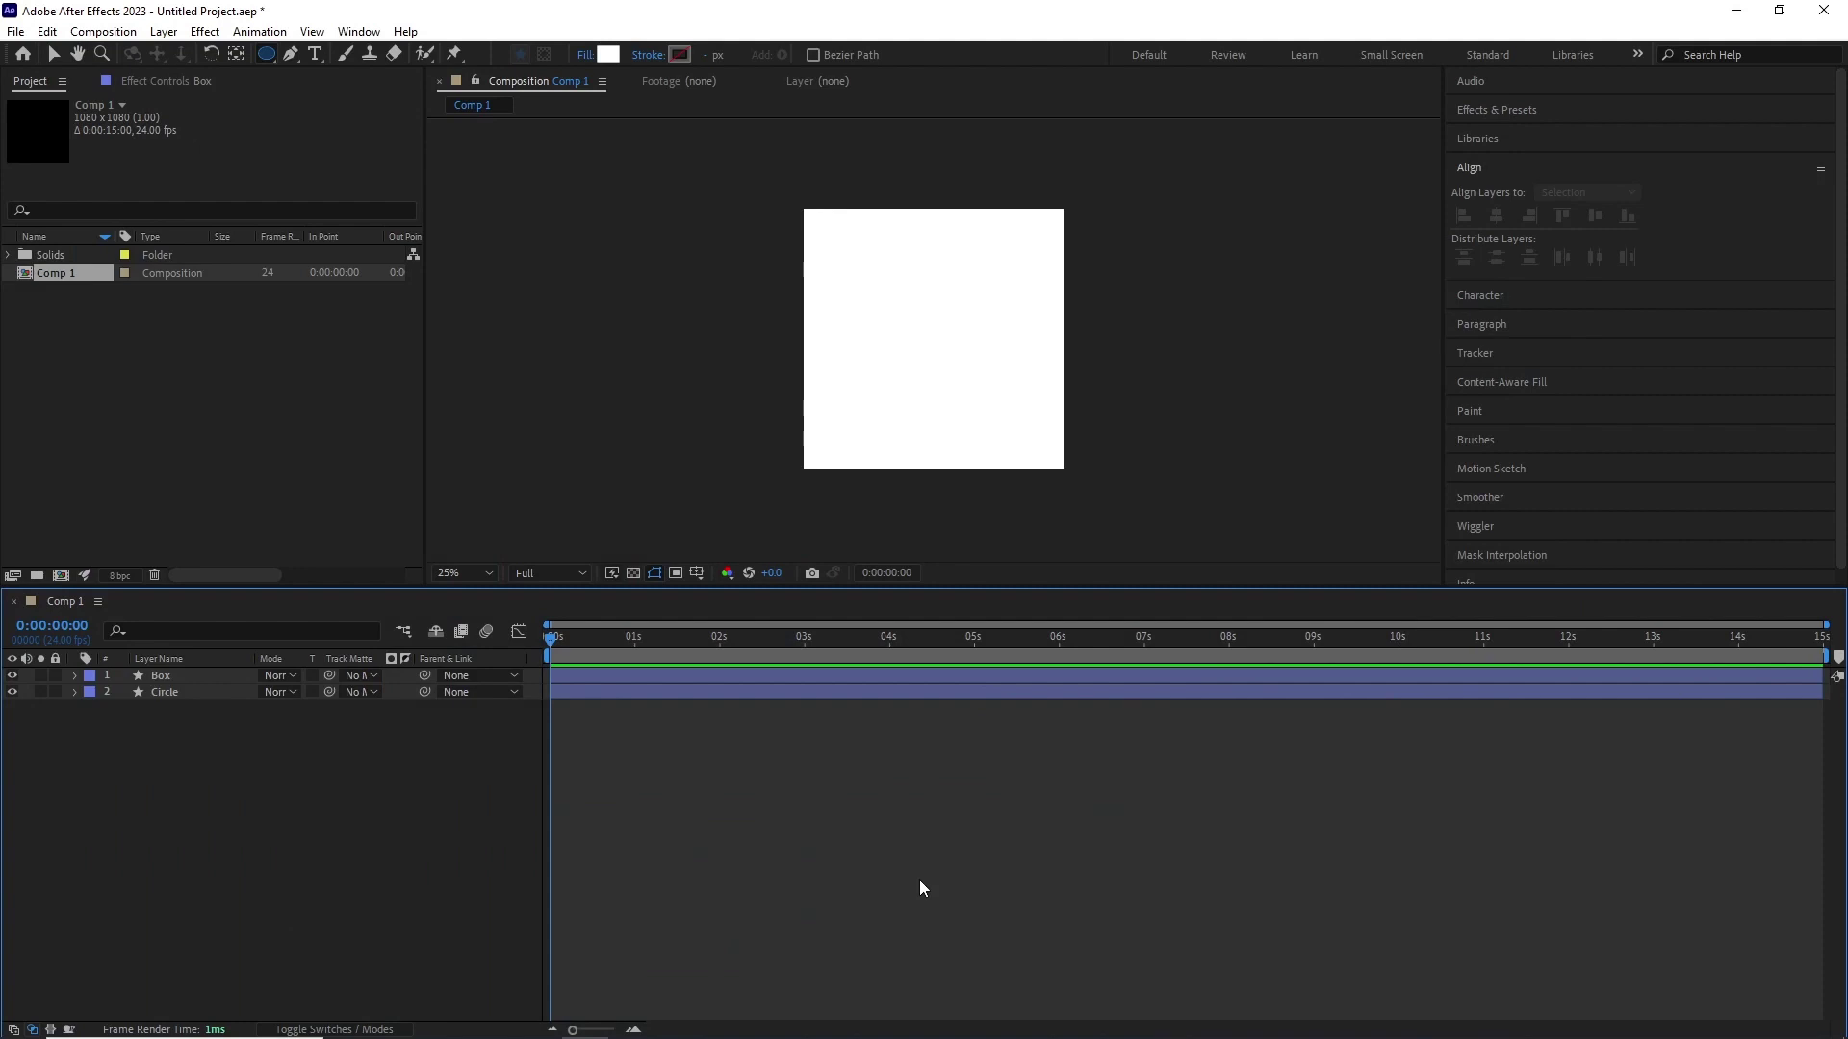
Step: Temporarily hide the Box layer in Comp 1 to view the Circle layer beneath it
click(155, 677)
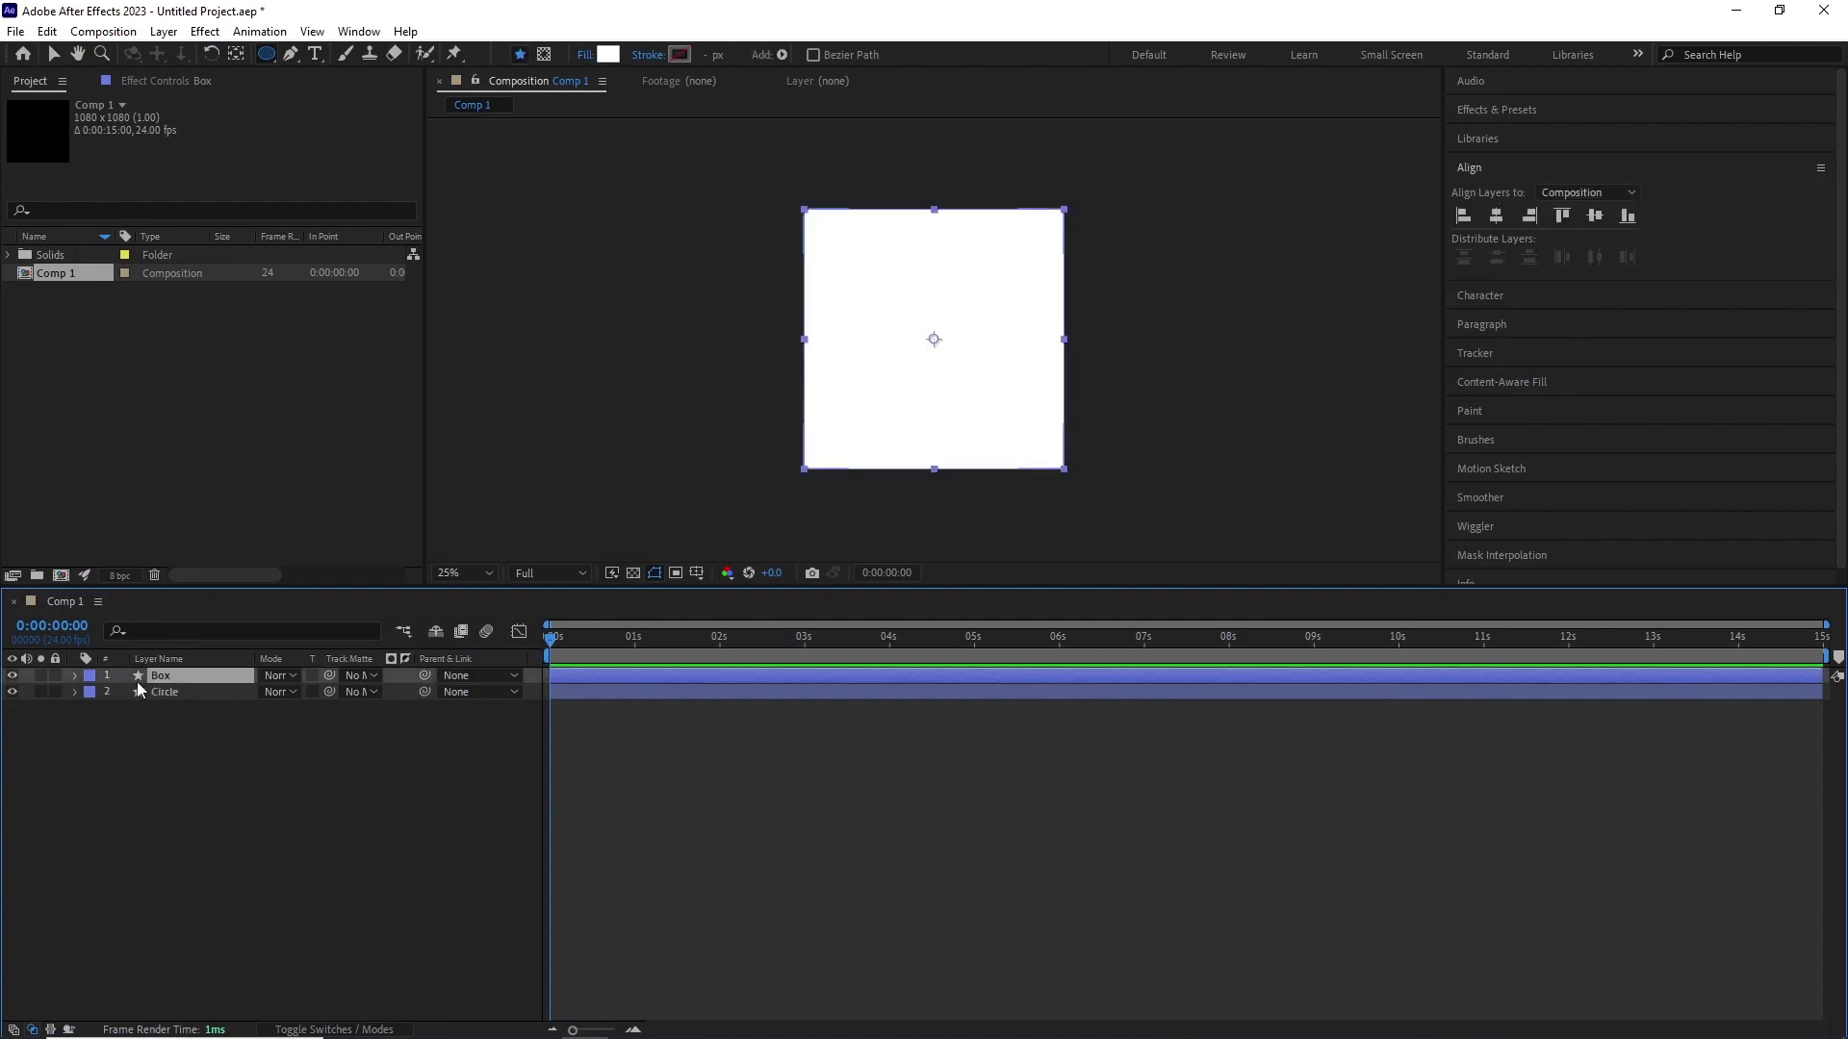
click(12, 677)
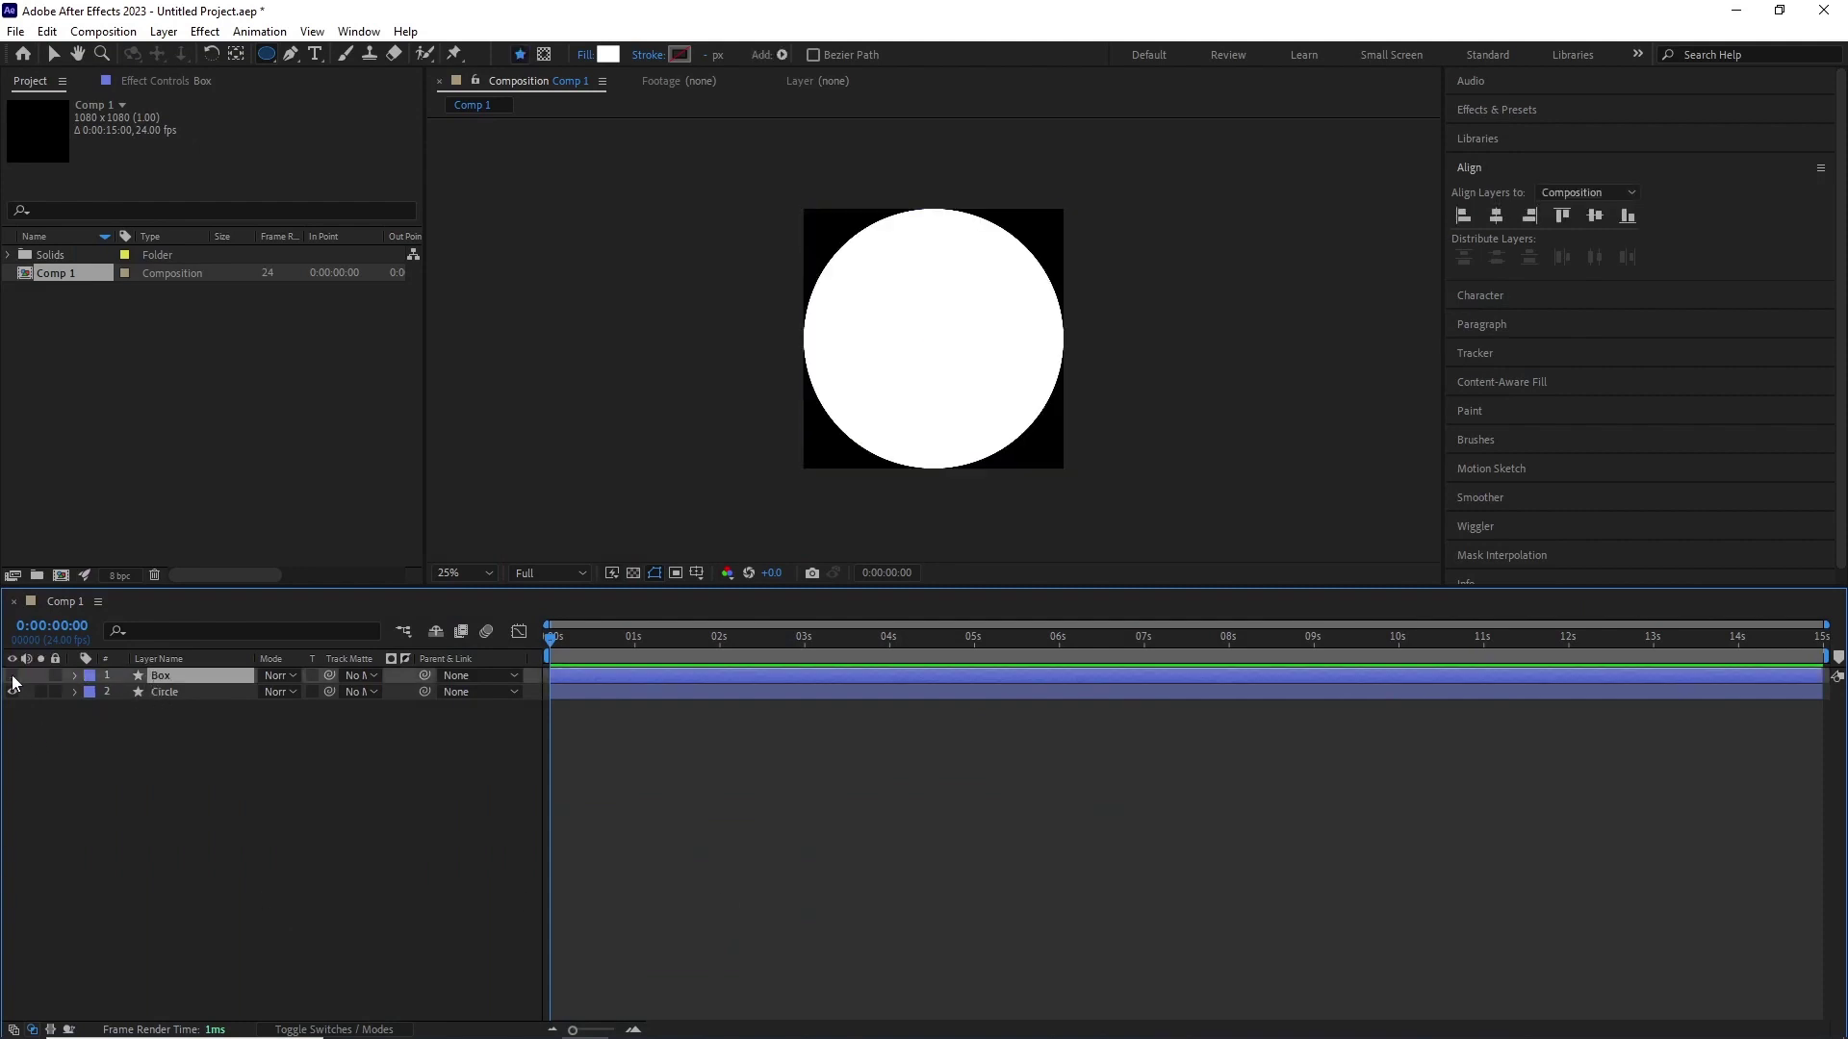
click(13, 676)
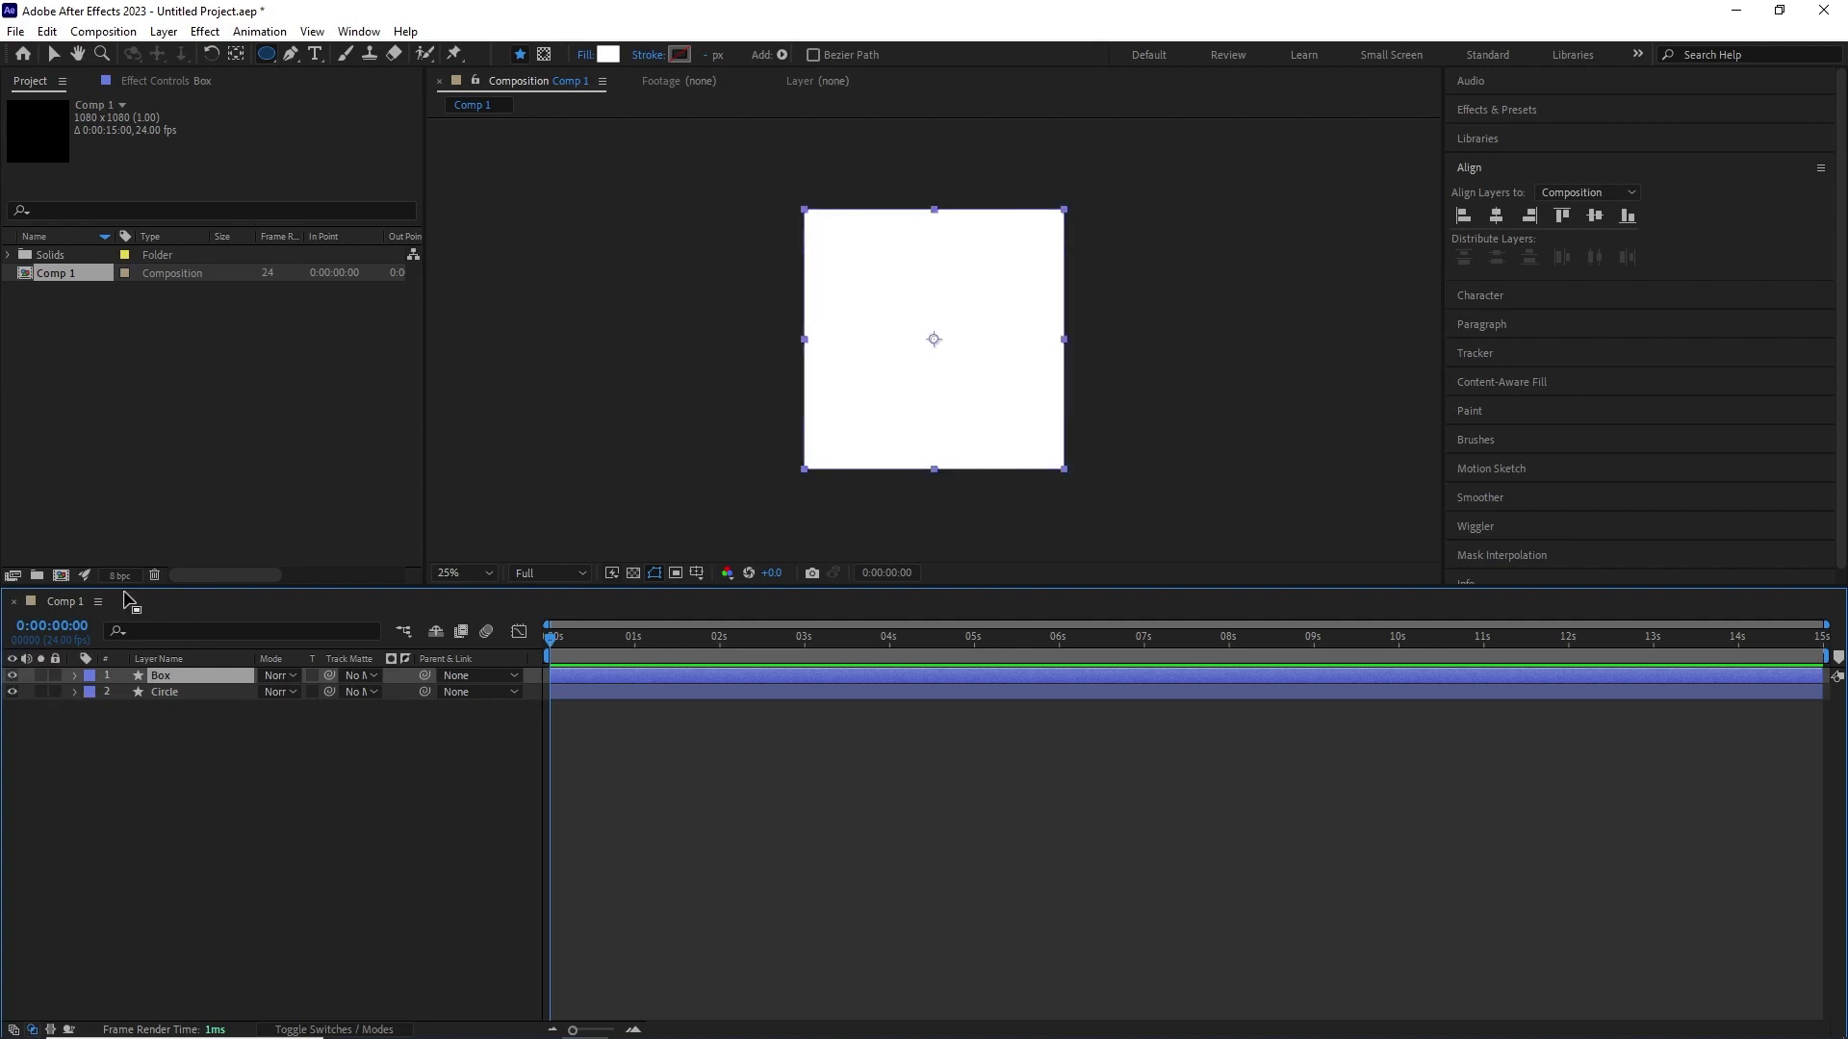
Step: Apply Polar Coordinates to the Box layer using Rect to Polar conversion and 100% interpolation
click(211, 34)
mouse_move(350, 274)
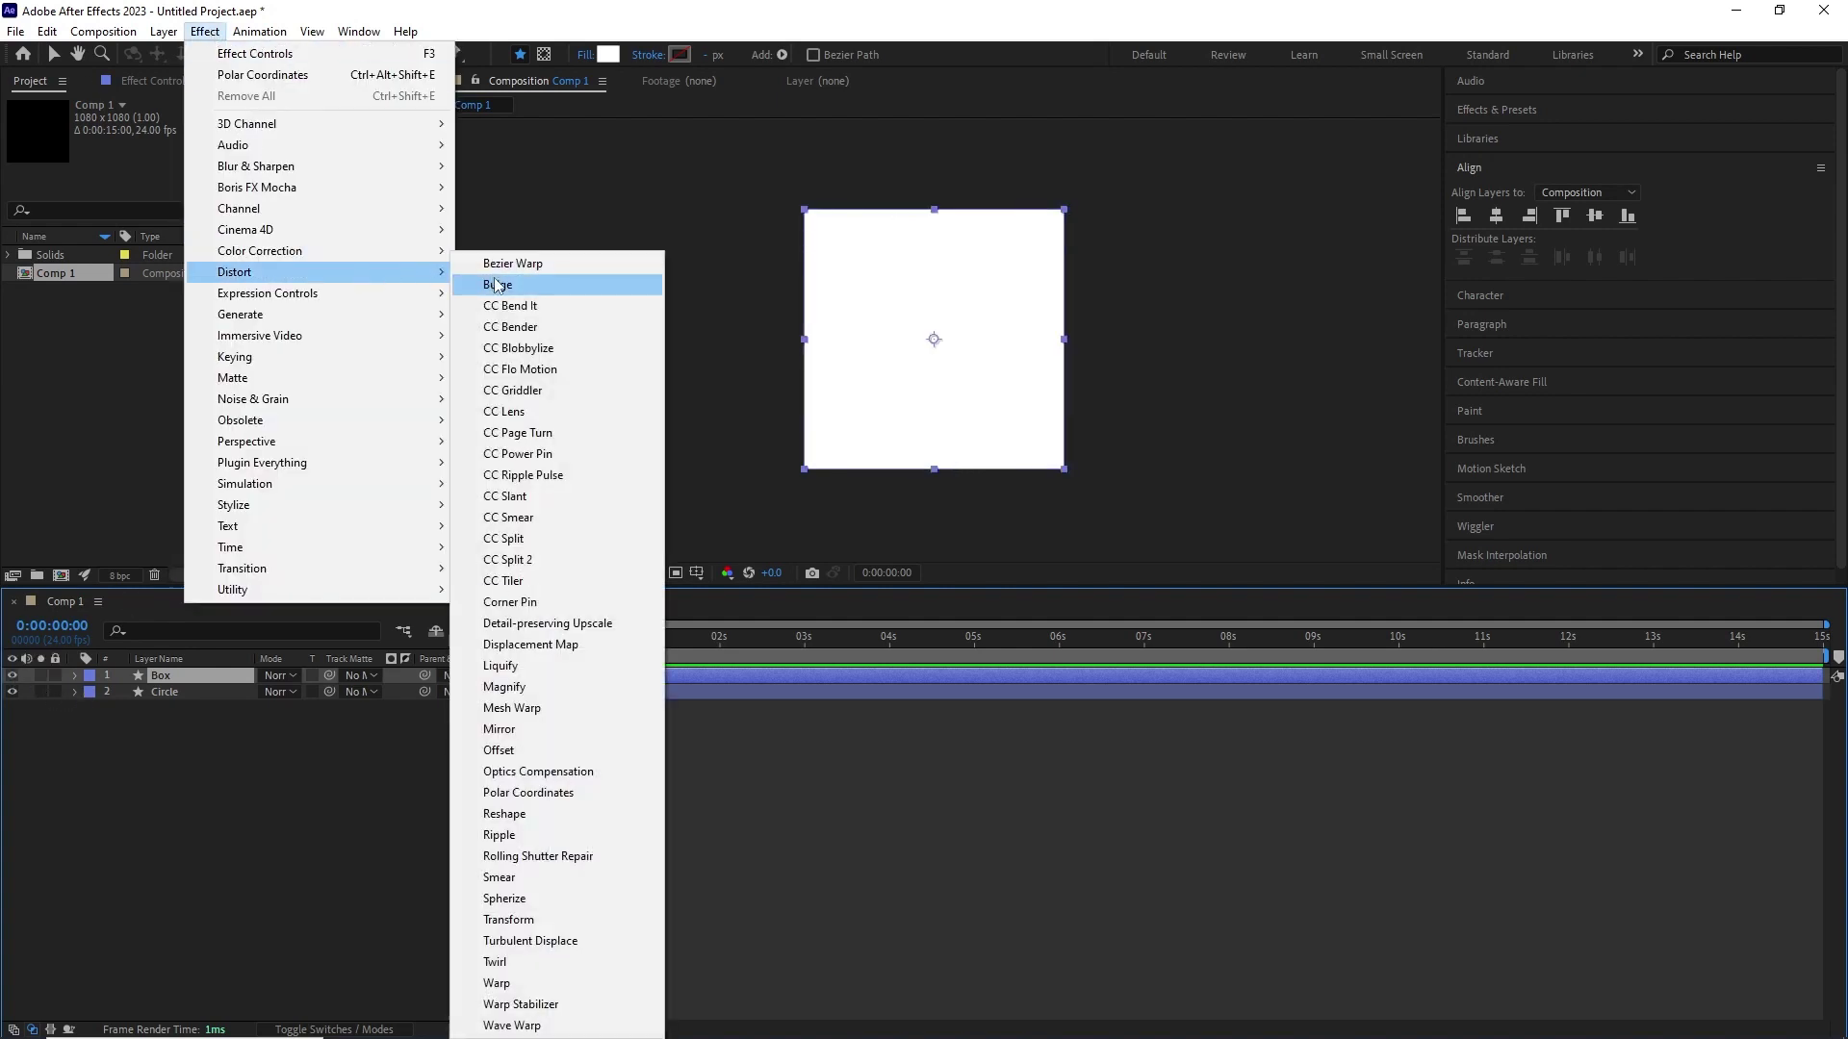
click(568, 793)
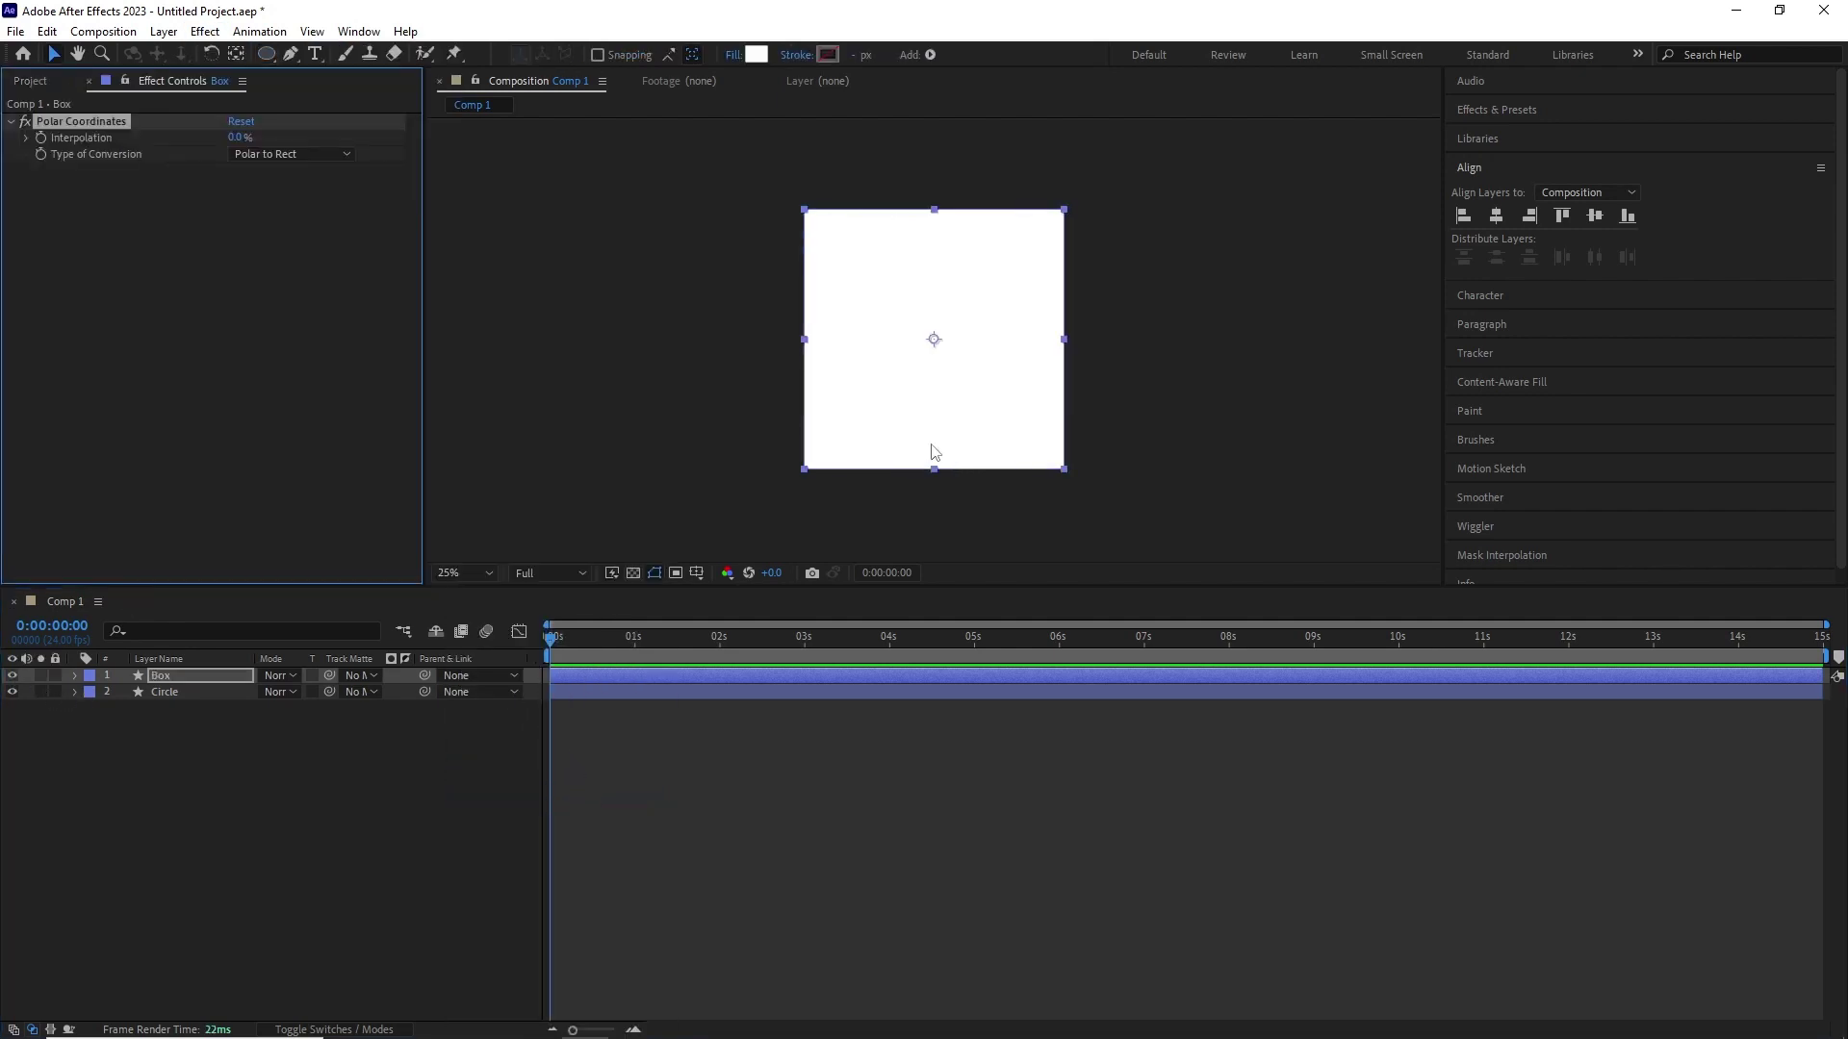
click(308, 154)
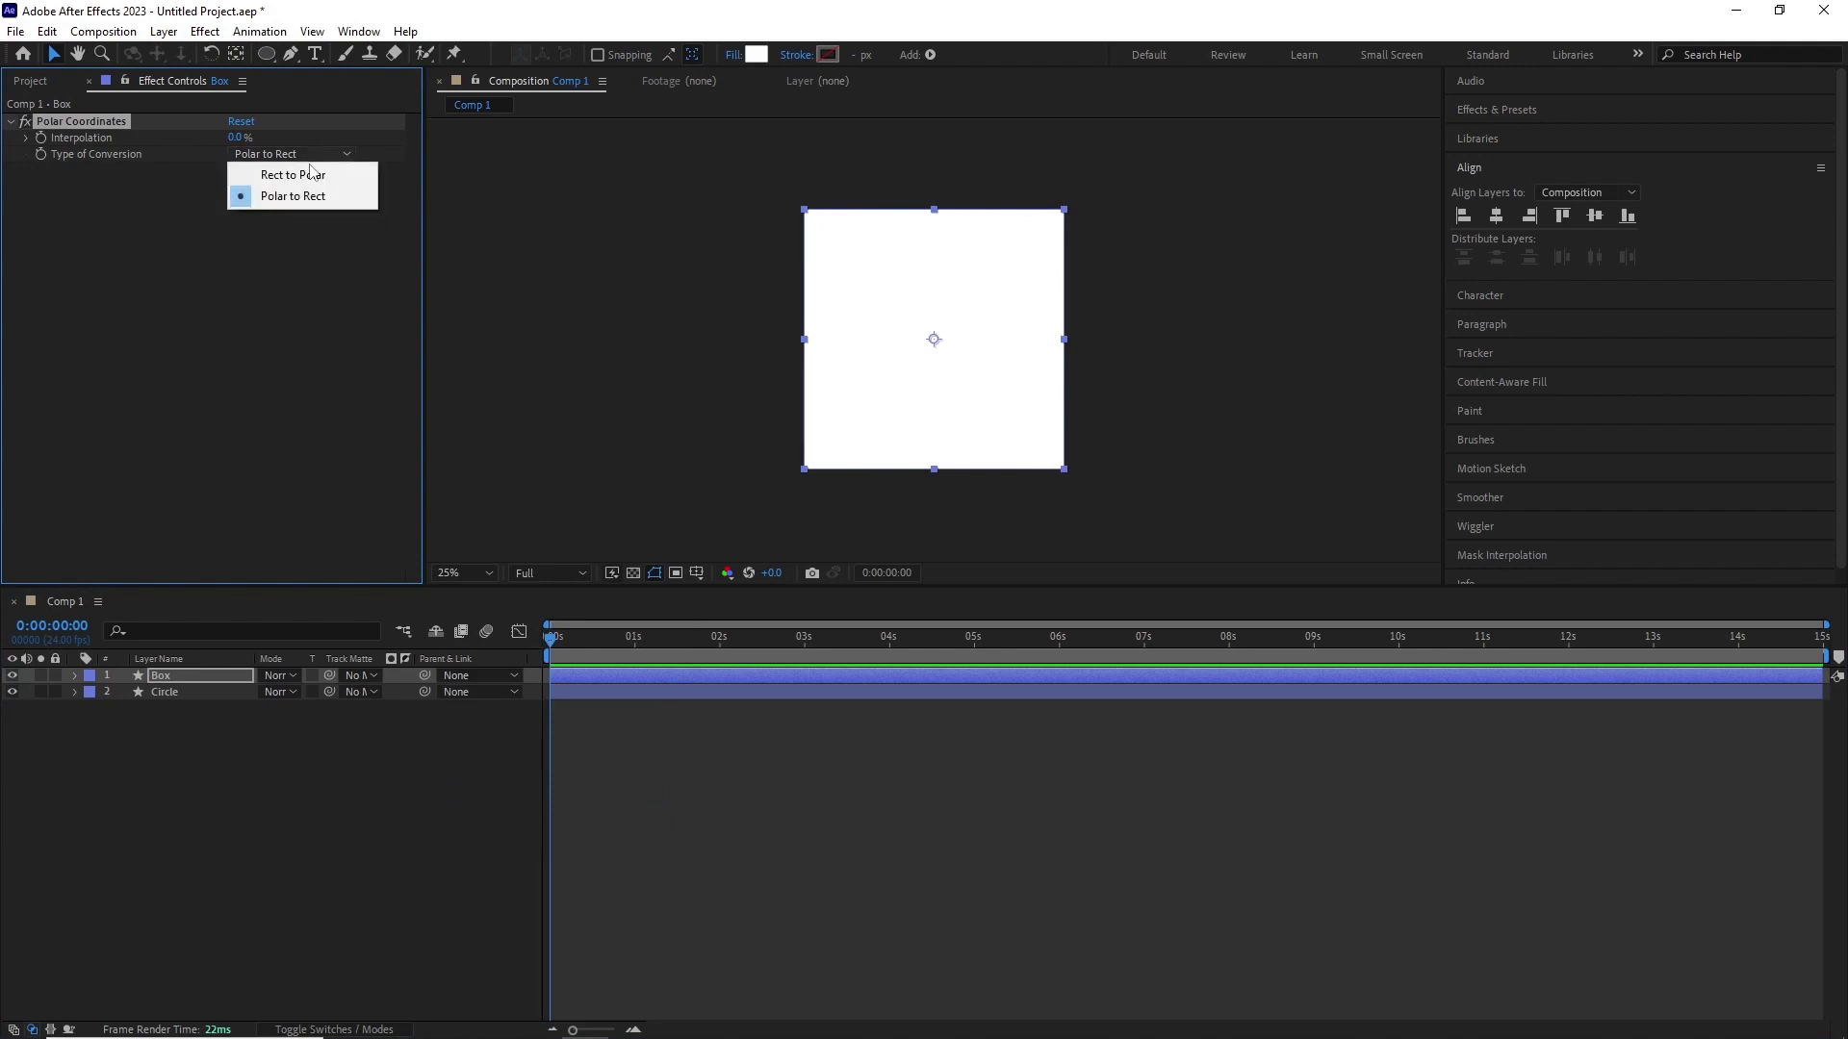
click(313, 191)
drag(238, 138, 459, 140)
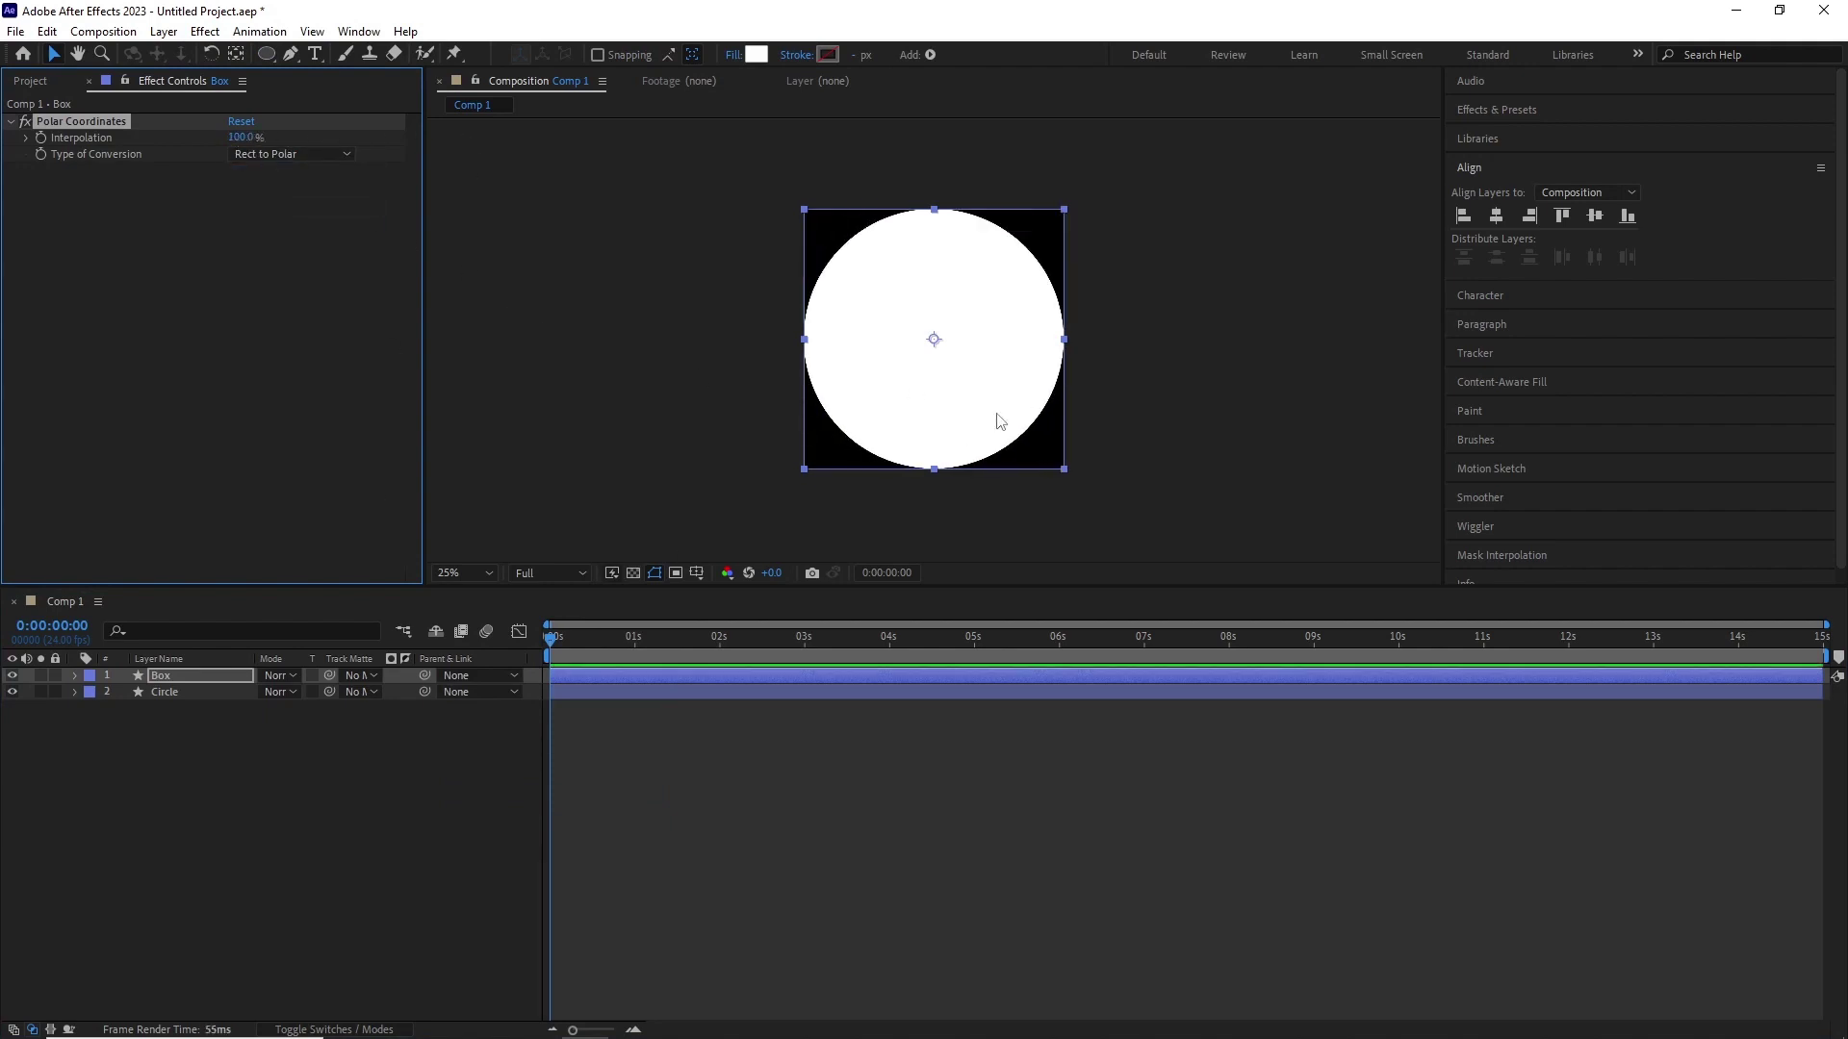
Step: Hide the Circle layer, draw a circular mask on the Box layer, and move it around to test the polar distortion
click(11, 692)
click(272, 57)
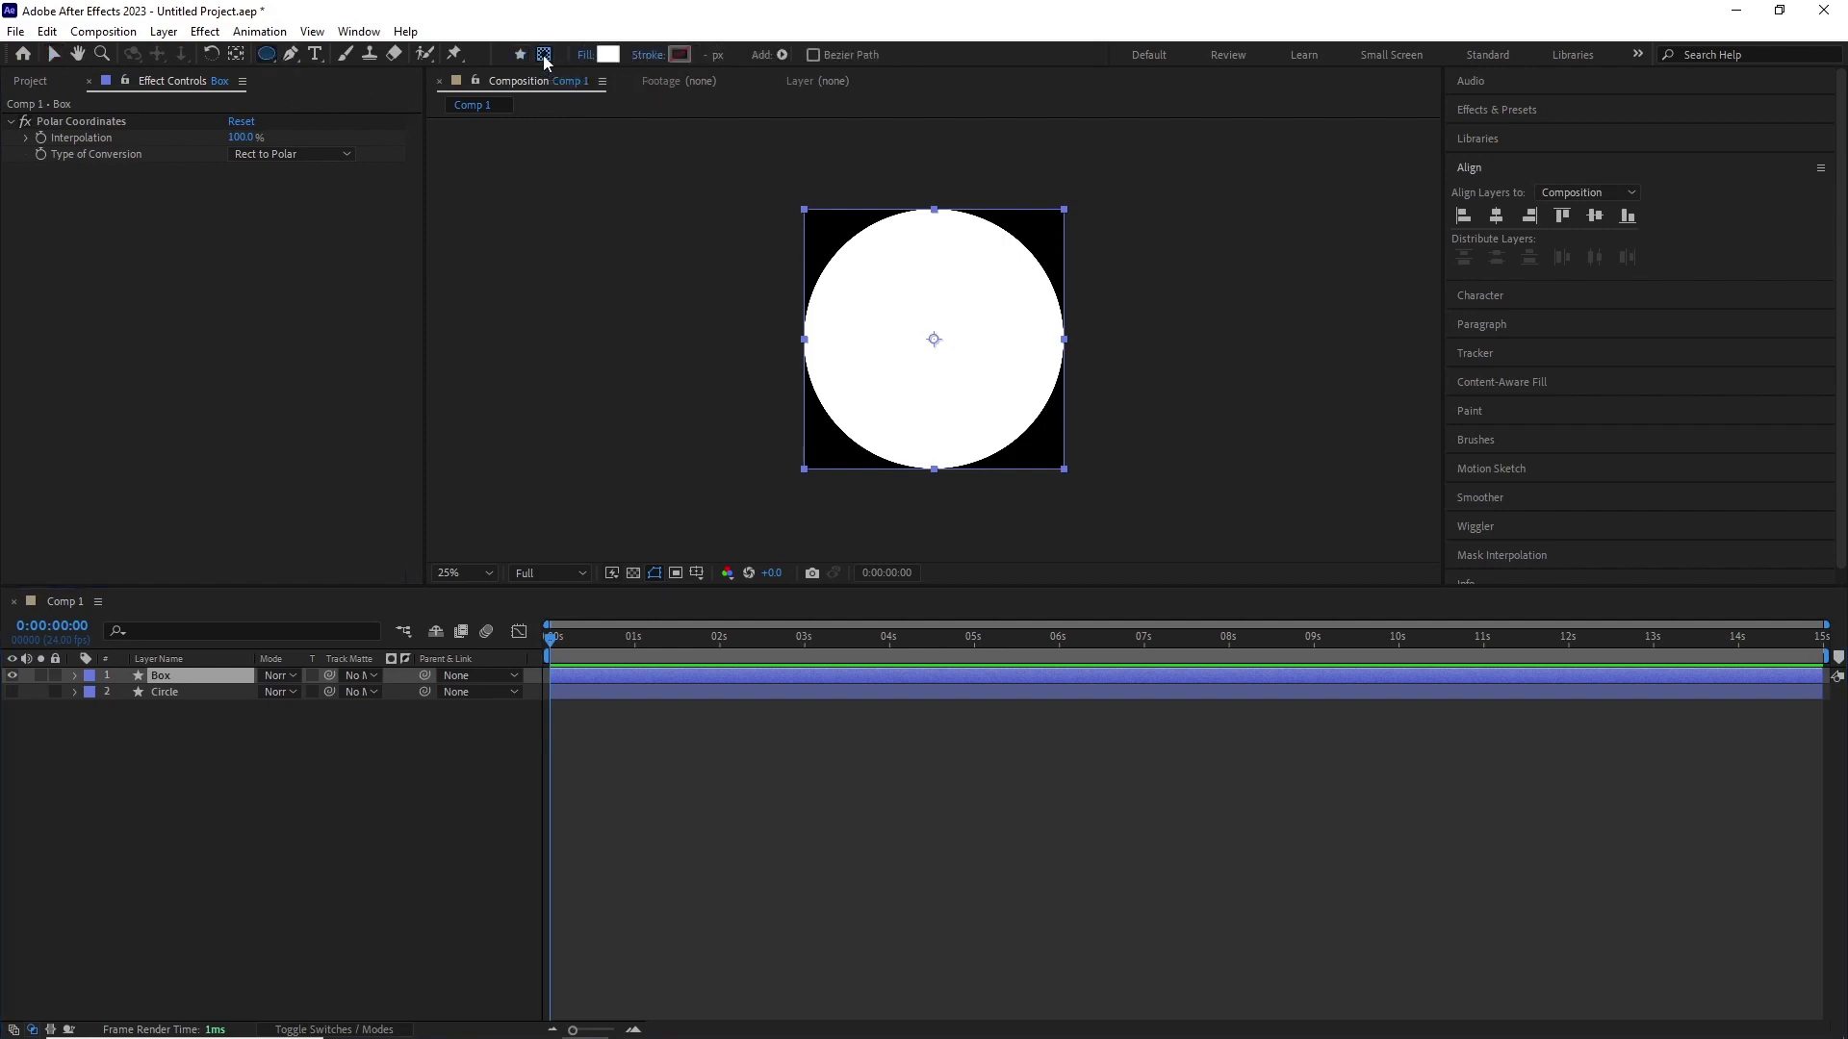
mouse_move(950, 275)
mouse_down()
mouse_move(998, 347)
mouse_move(1008, 318)
mouse_up()
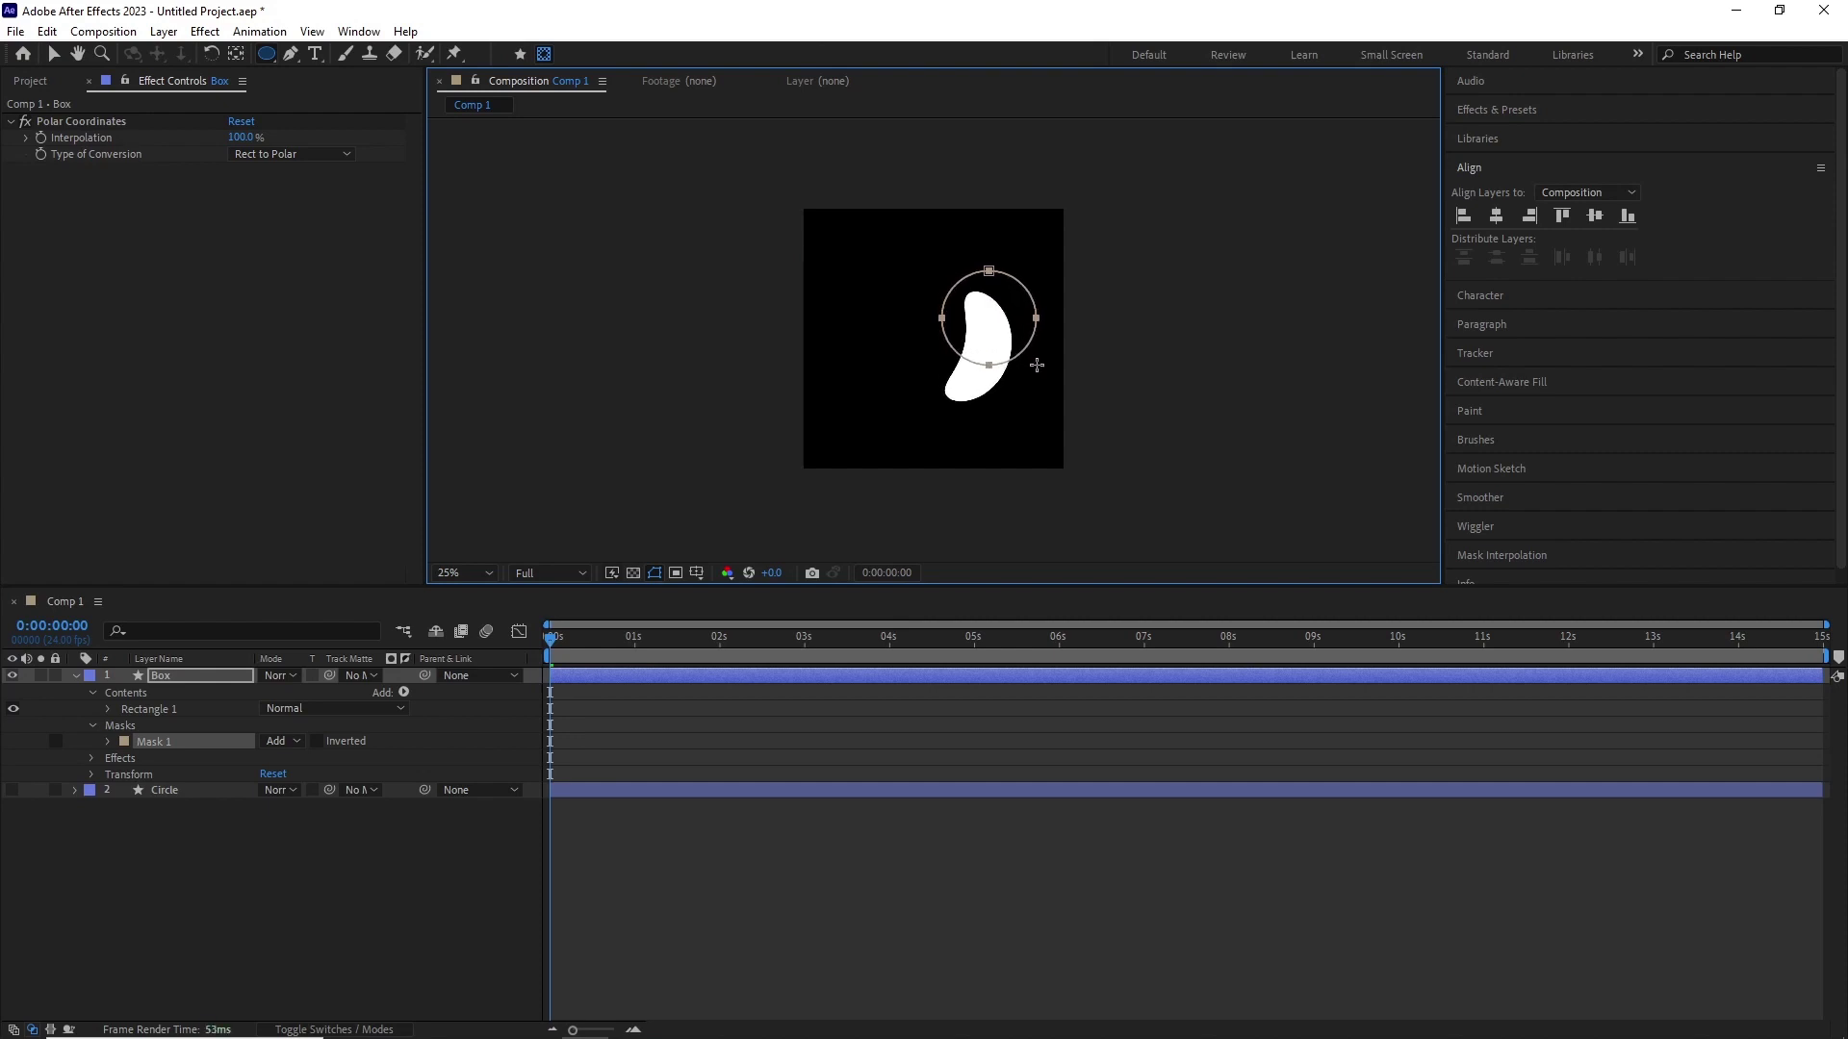
click(53, 54)
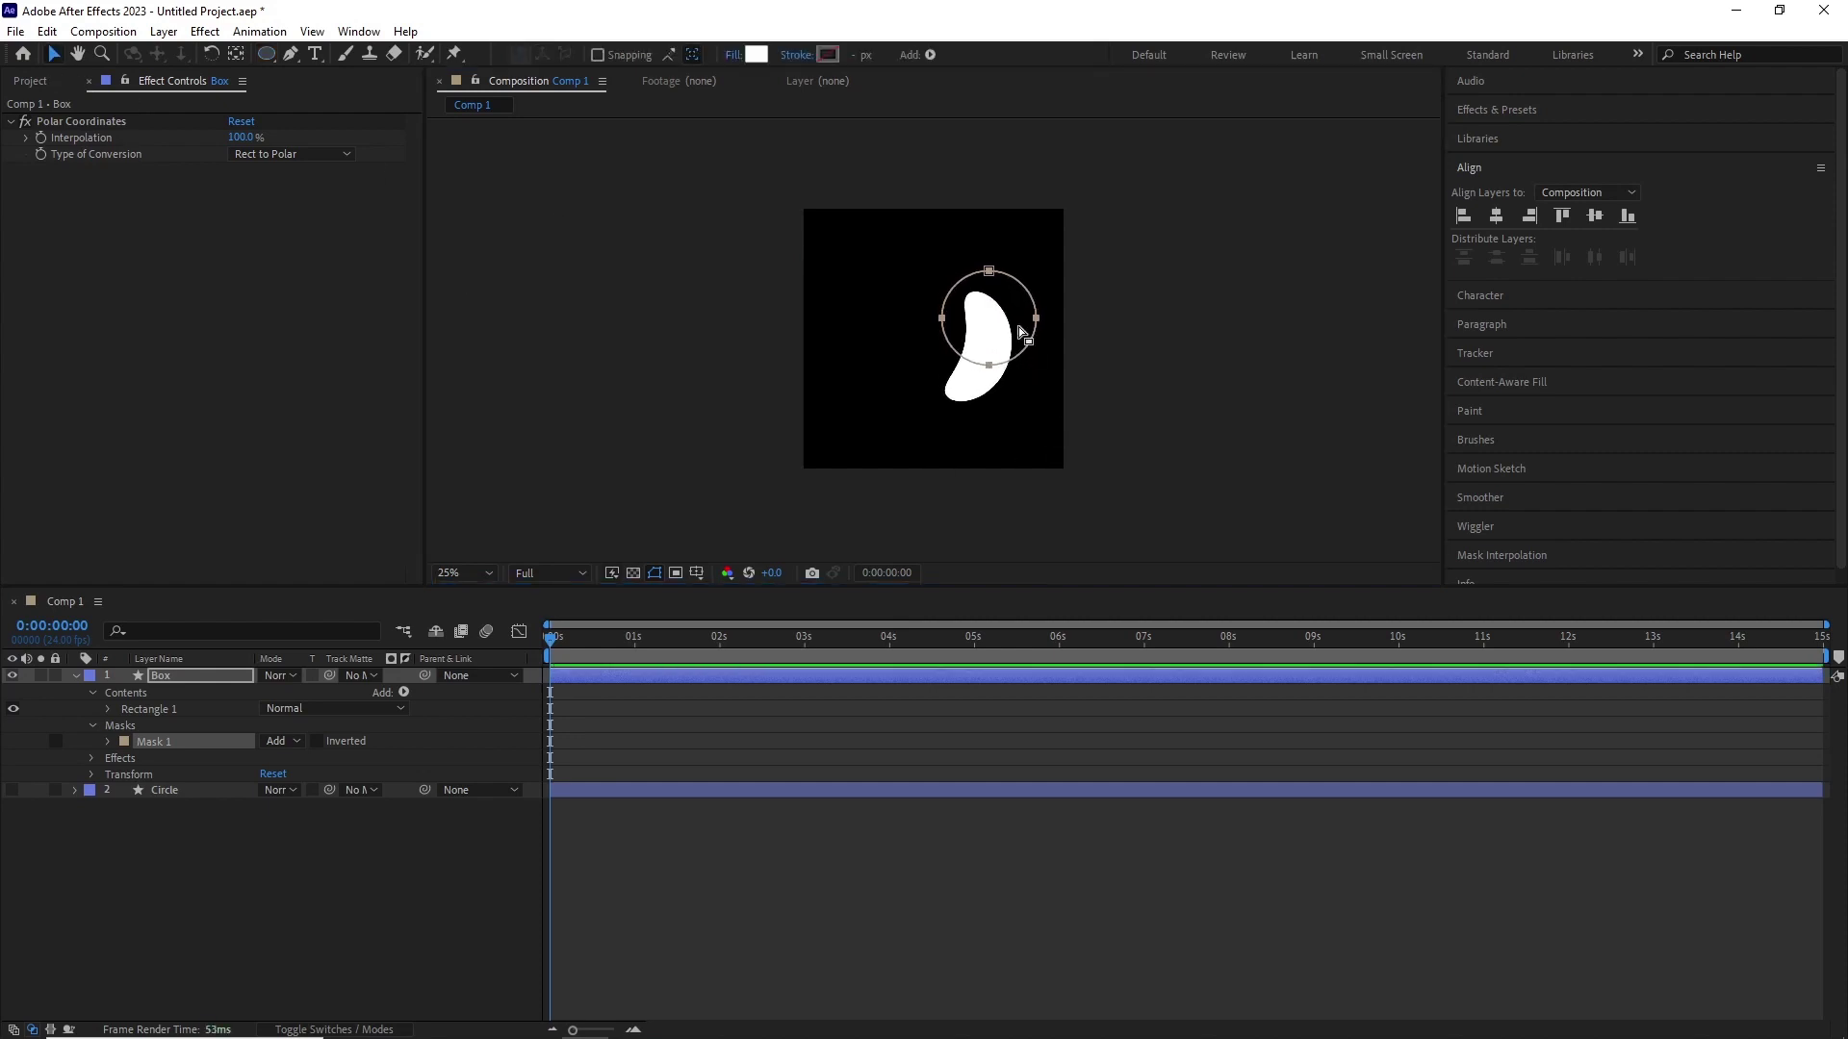
double_click(994, 276)
mouse_move(1022, 299)
mouse_down()
mouse_move(983, 279)
mouse_move(931, 323)
mouse_move(924, 265)
mouse_move(1022, 261)
mouse_move(1013, 282)
mouse_move(934, 279)
mouse_move(981, 339)
mouse_move(1017, 277)
mouse_up()
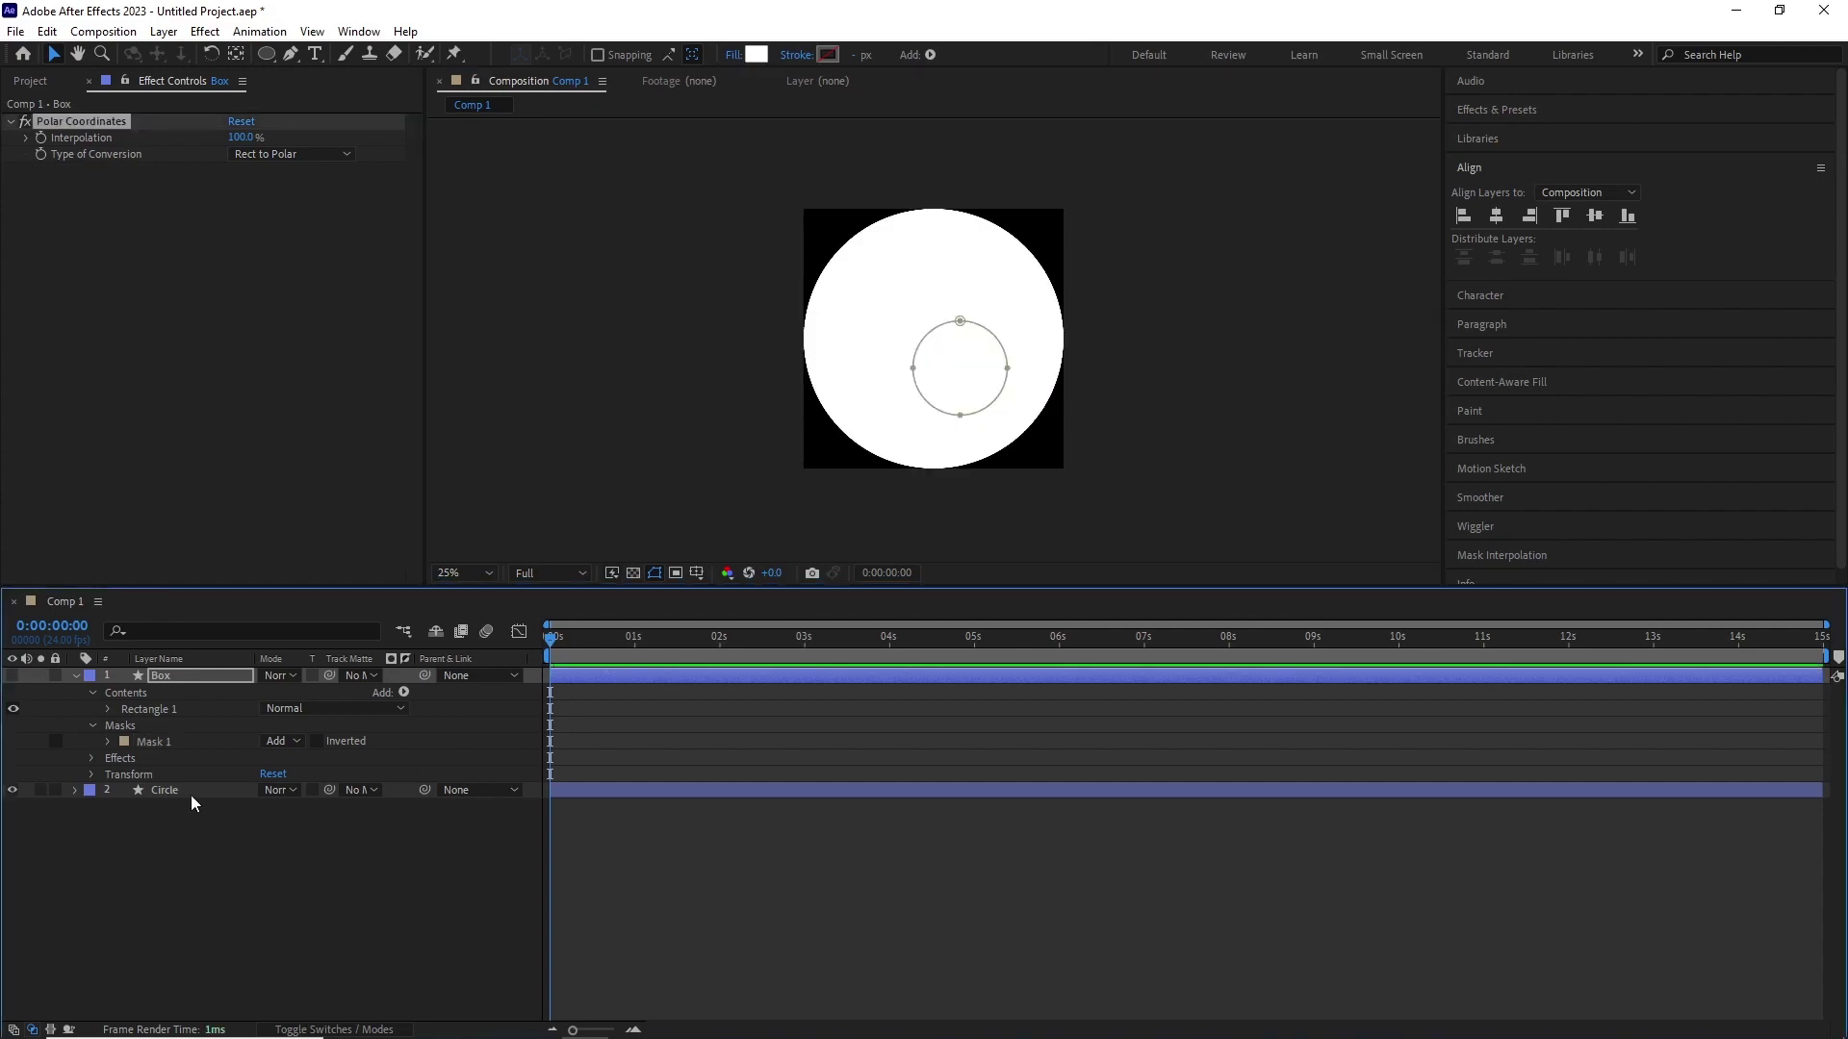
Step: Copy the Polar Coordinates effect onto the Circle layer and set its conversion to Polar to Rect
click(191, 795)
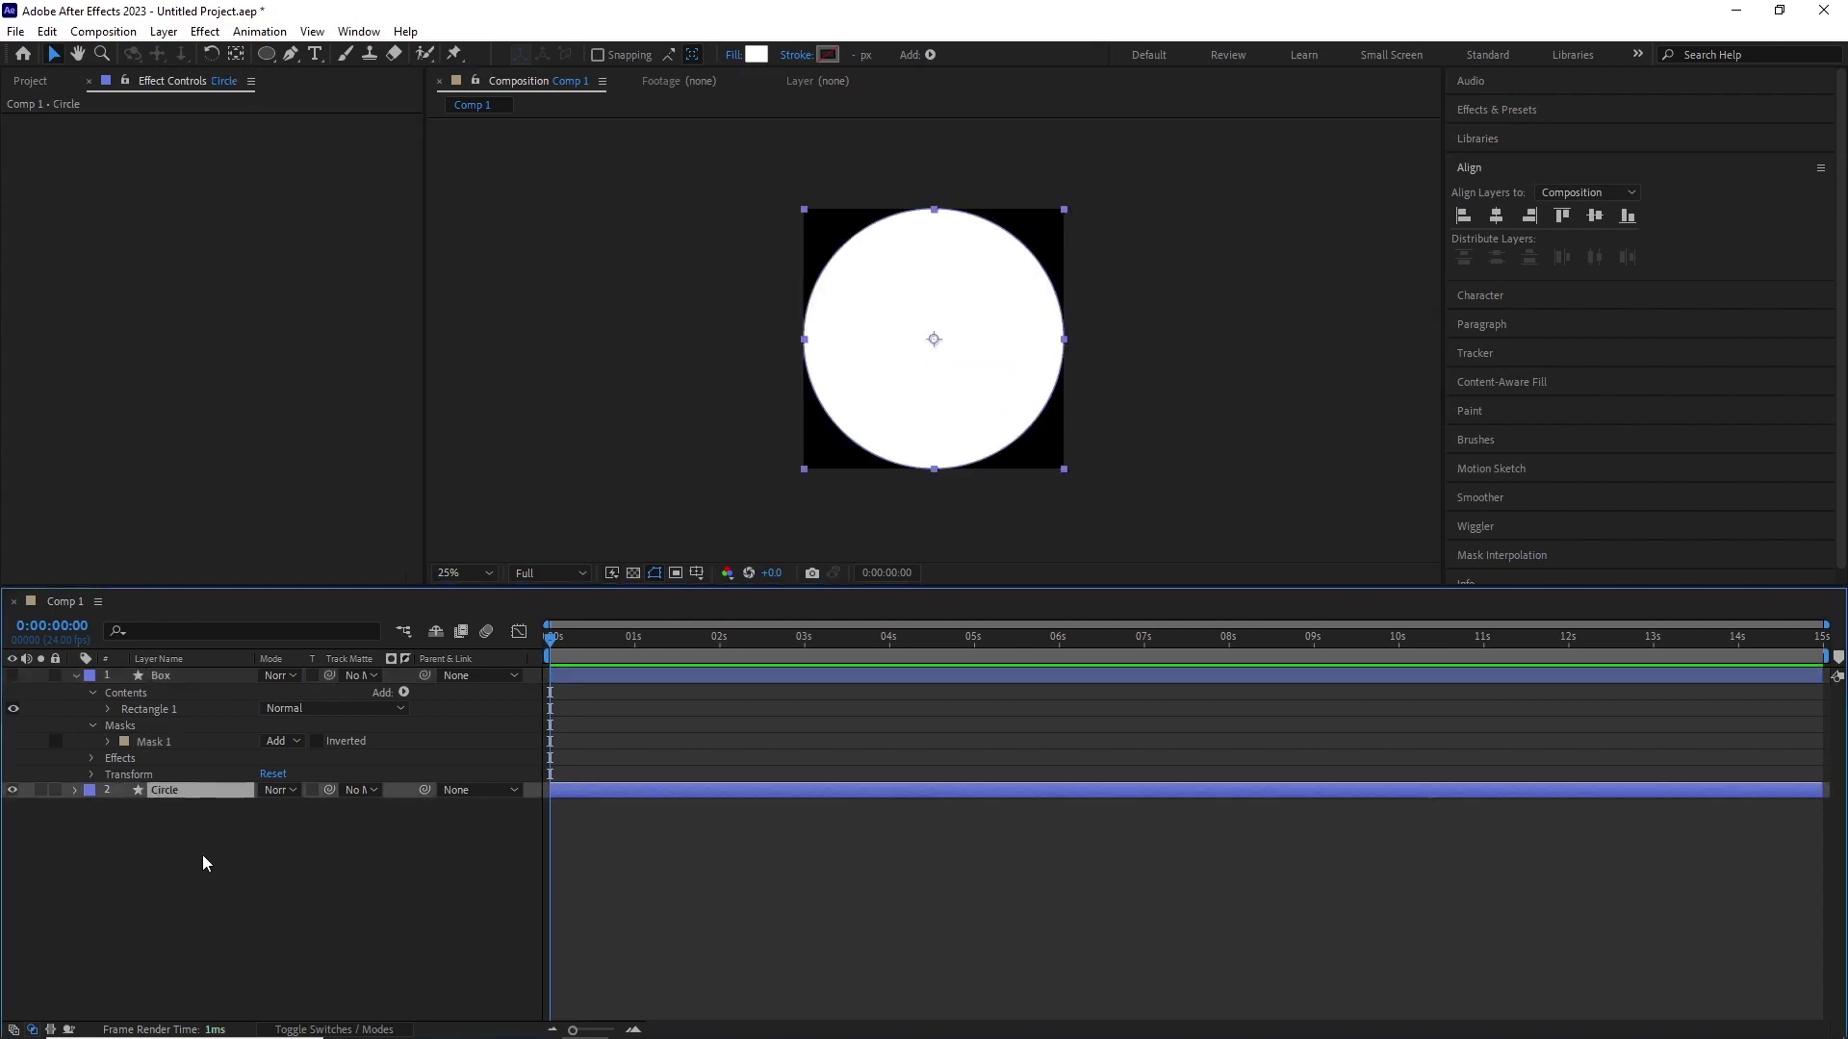
key(ctrl+v)
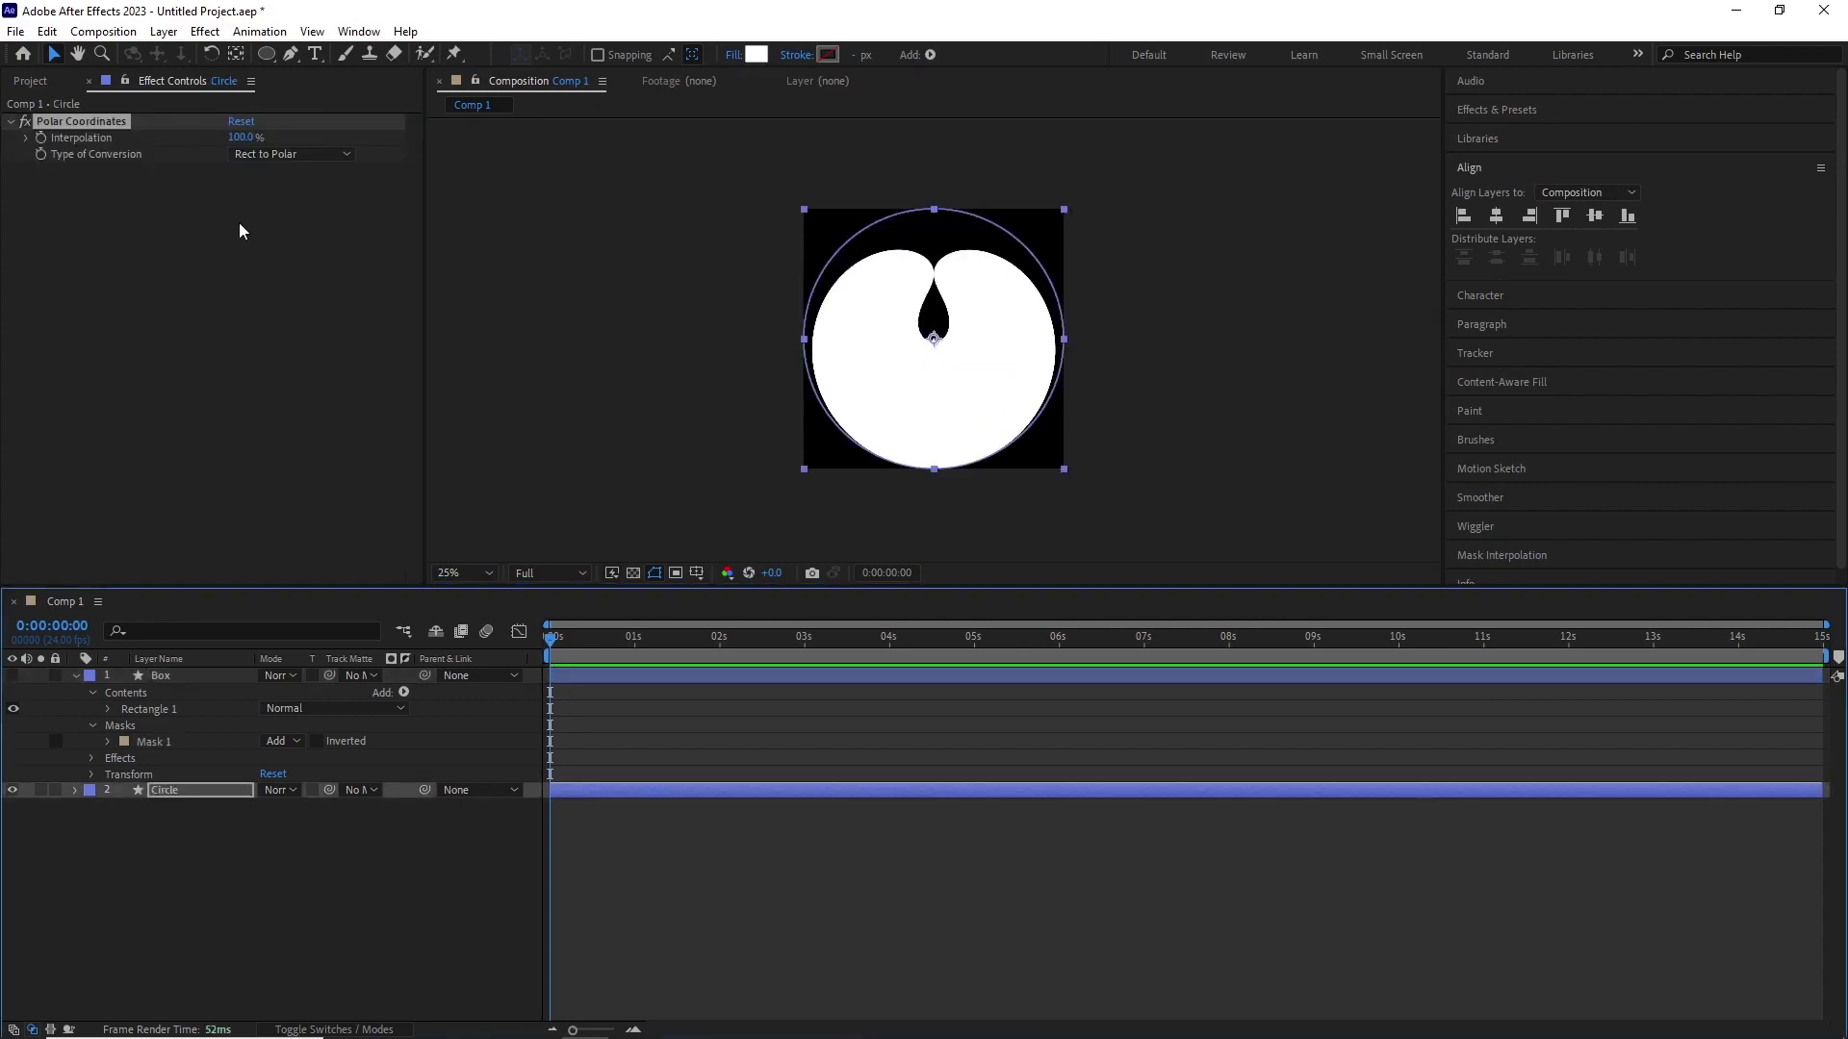
click(267, 155)
click(289, 198)
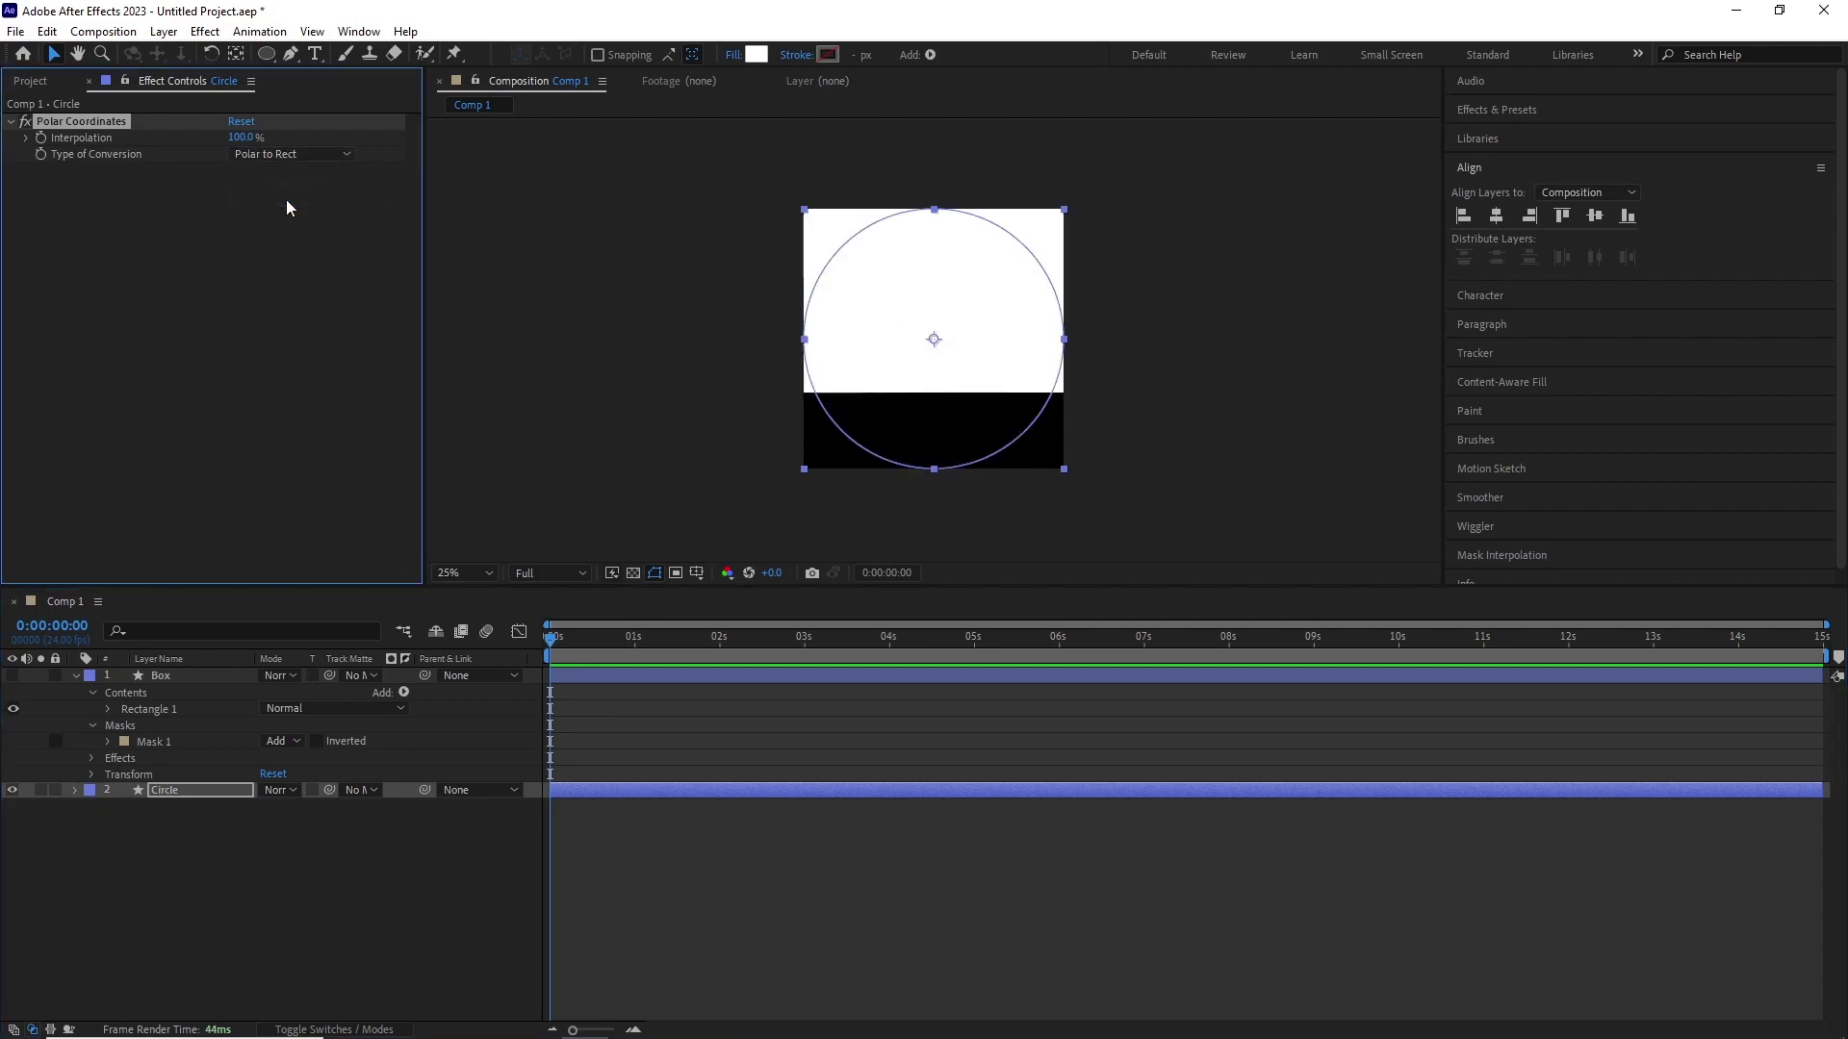
Step: Vary the interpolation of the Circle layer's Polar Coordinates and draw several ellipses to test the distortion
drag(241, 138, 297, 226)
key(q)
drag(883, 264, 984, 330)
drag(857, 390, 928, 469)
mouse_move(845, 344)
mouse_down()
mouse_move(895, 391)
mouse_move(1007, 430)
mouse_up()
drag(840, 267, 891, 314)
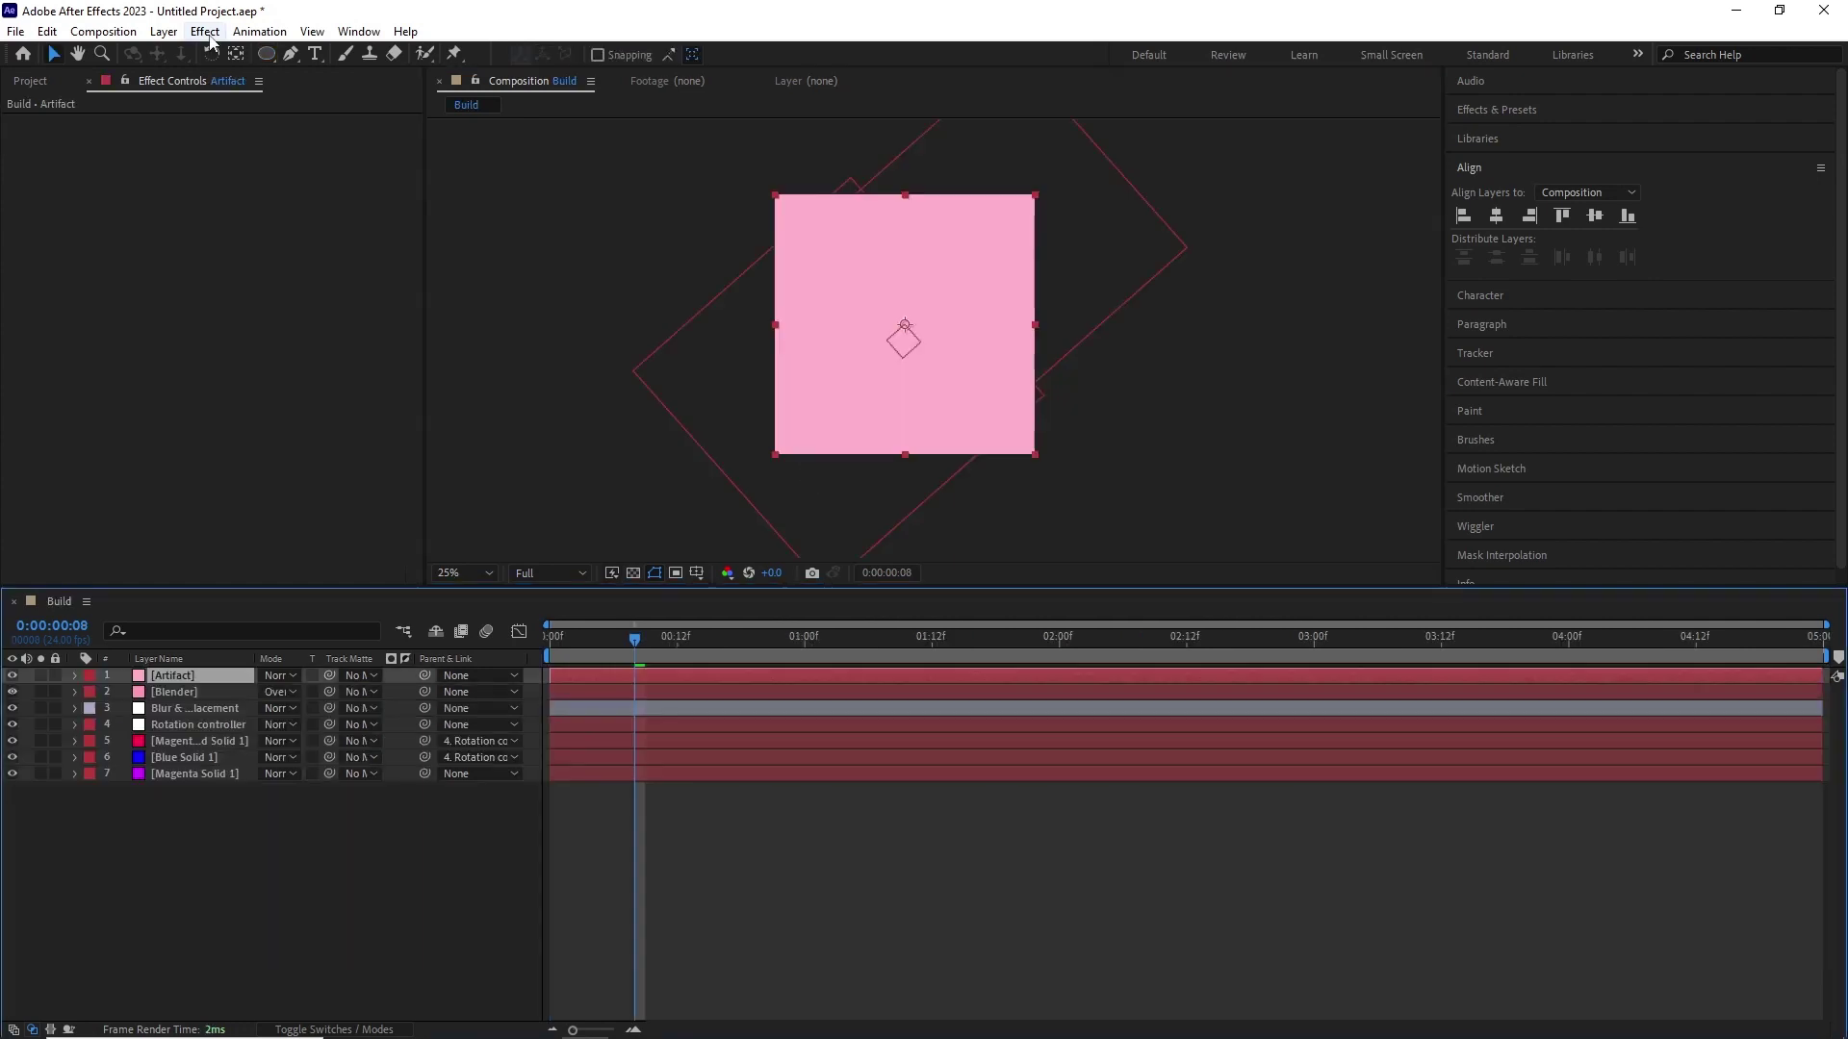
Step: Apply Rect to Polar Polar Coordinates at 100% to the Artifact layer and mask it with a tilted ellipse at the composition's lower left
click(205, 31)
click(539, 799)
click(266, 53)
mouse_move(833, 310)
mouse_down()
mouse_move(960, 388)
mouse_move(947, 426)
mouse_move(901, 391)
mouse_up()
key(ctrl+t)
click(215, 677)
key(period)
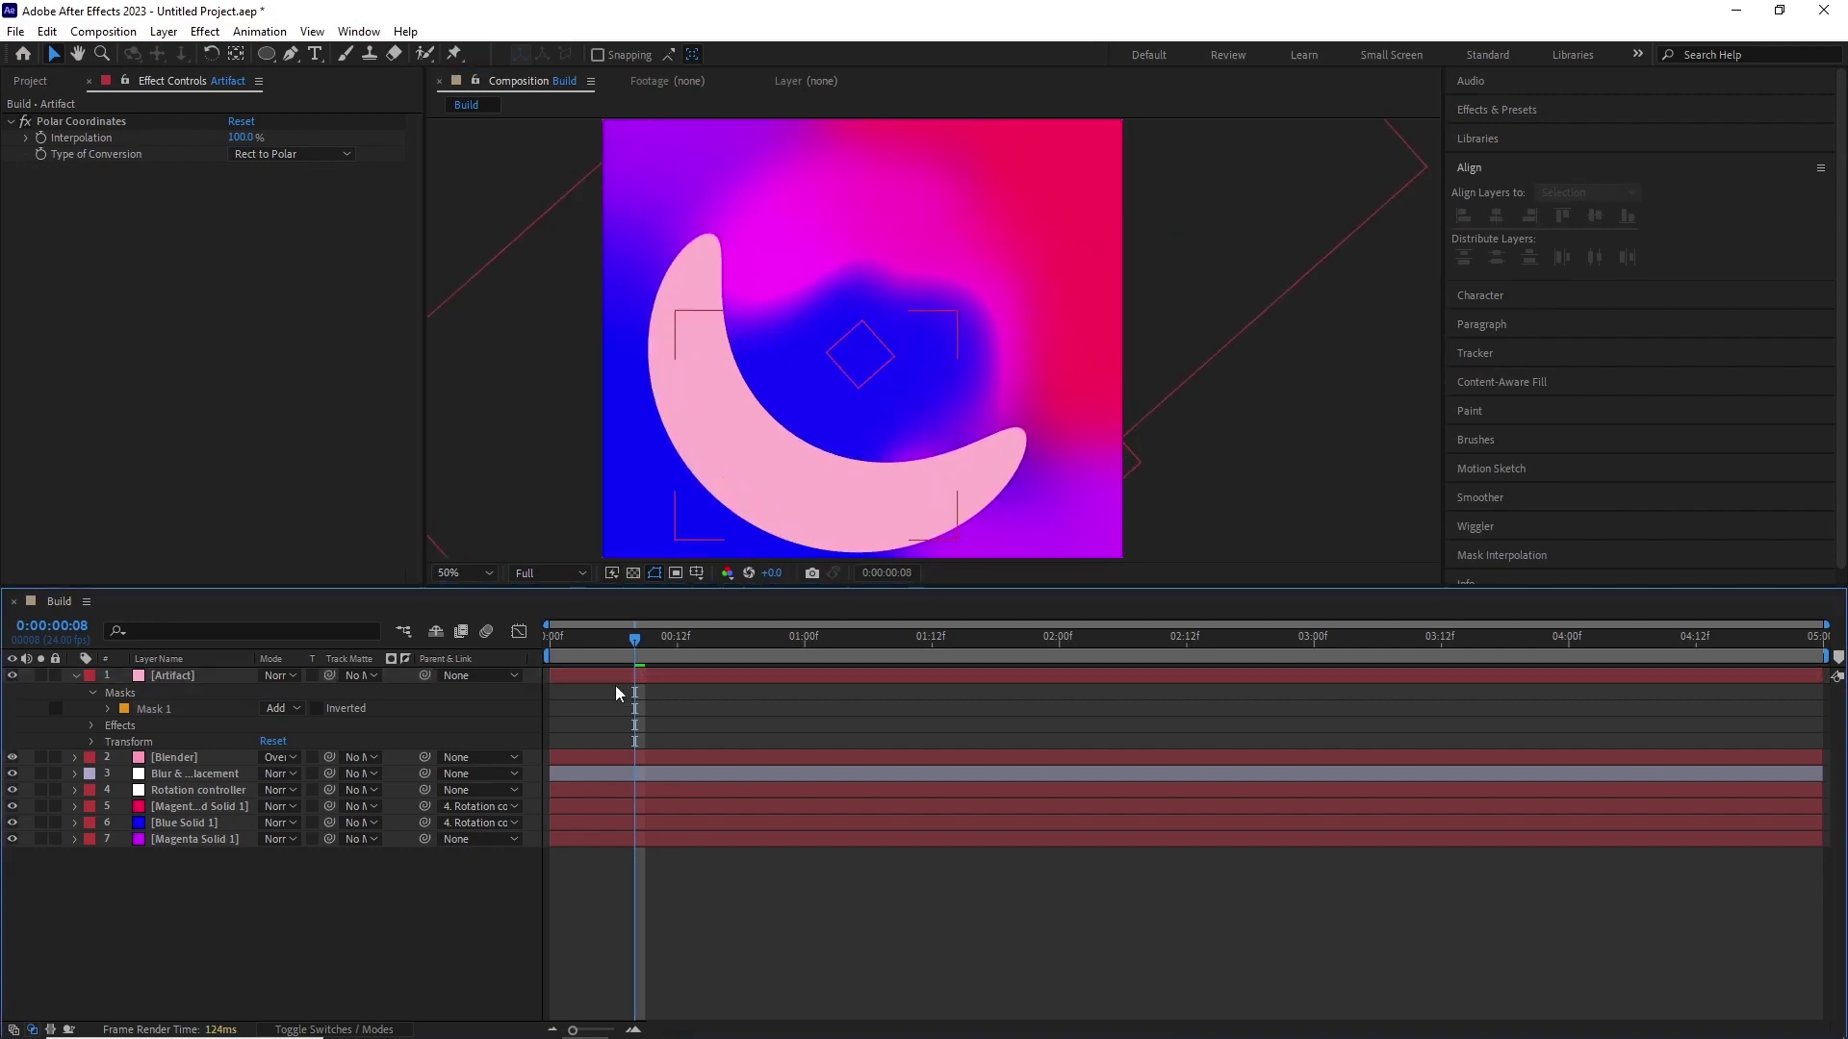
Step: Add a second, smaller circular mask to the Artifact layer and position it near the composition's right edge
key(q)
mouse_move(866, 181)
mouse_down()
mouse_move(976, 289)
mouse_move(911, 214)
mouse_up()
key(ctrl+t)
scroll(936, 336, down, 2)
scroll(978, 329, up, 1)
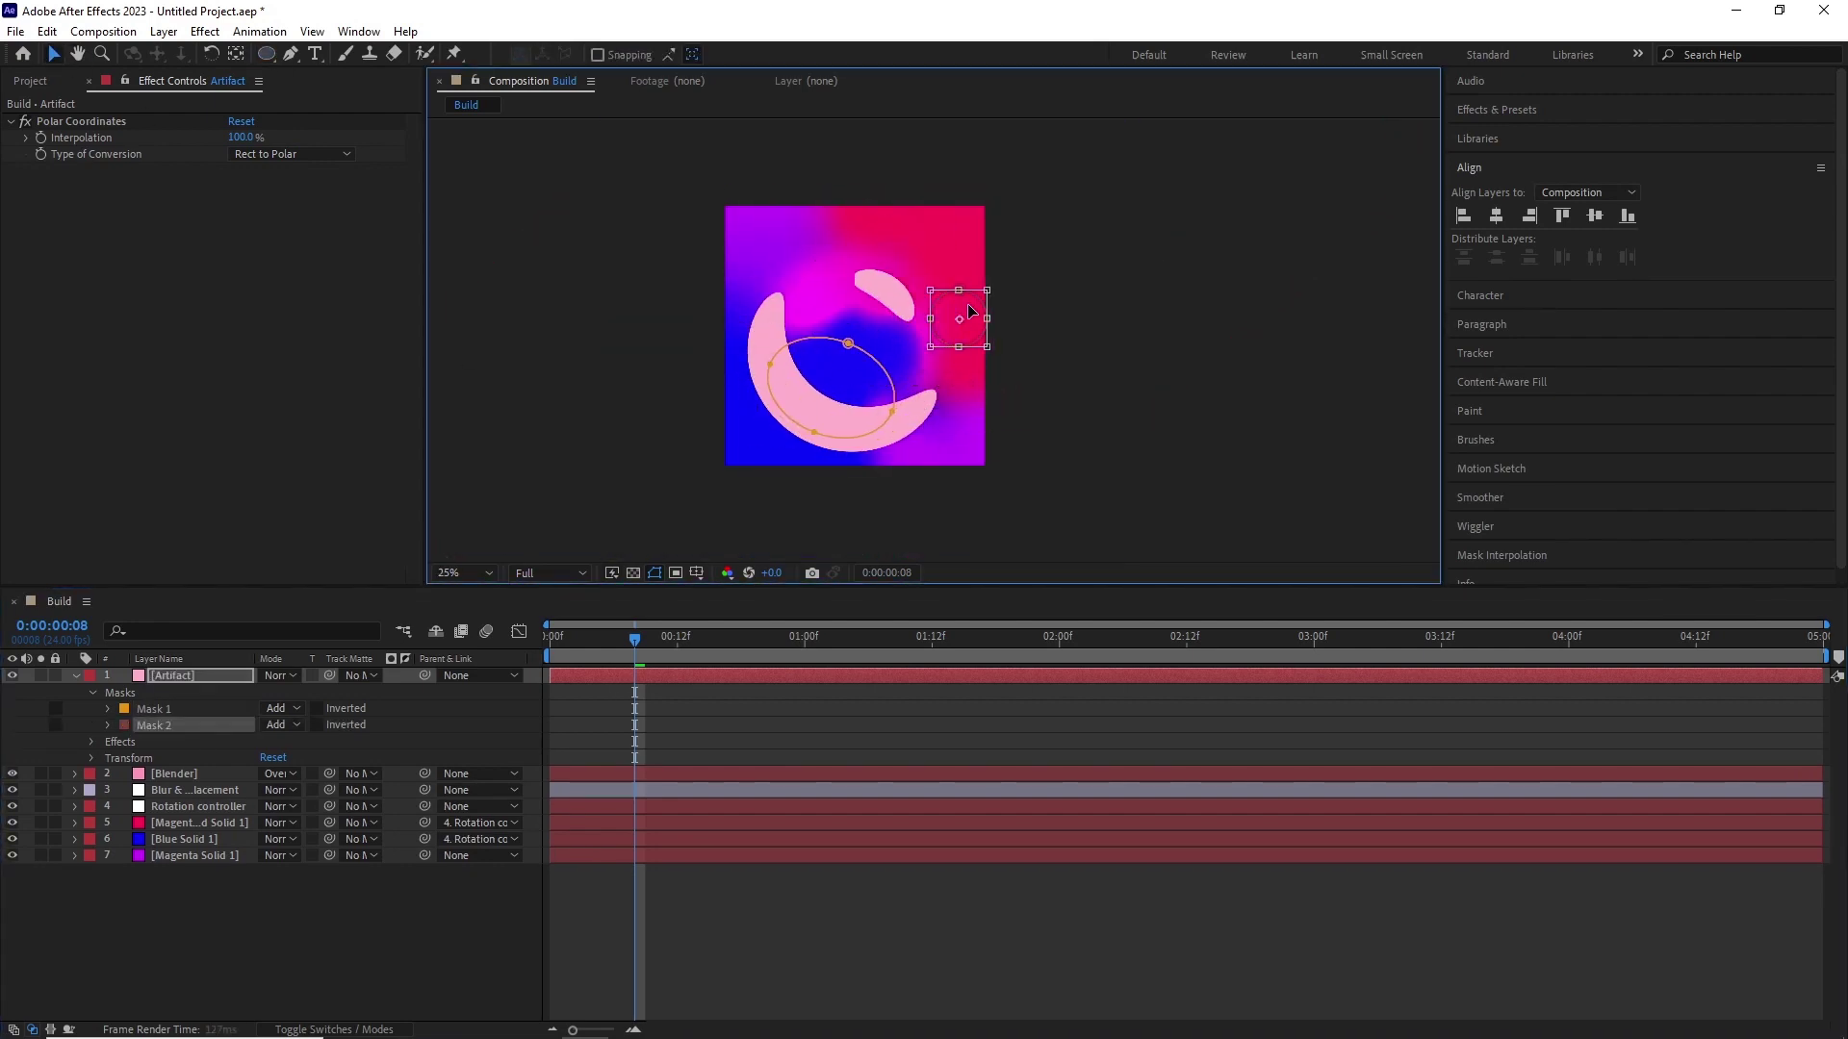
drag(943, 357, 941, 357)
Step: Feather the Artifact layer's Mask 1 by 116 pixels and Mask 2 by 56 pixels, and set the layer's blending mode to Add
key(m)
key(m)
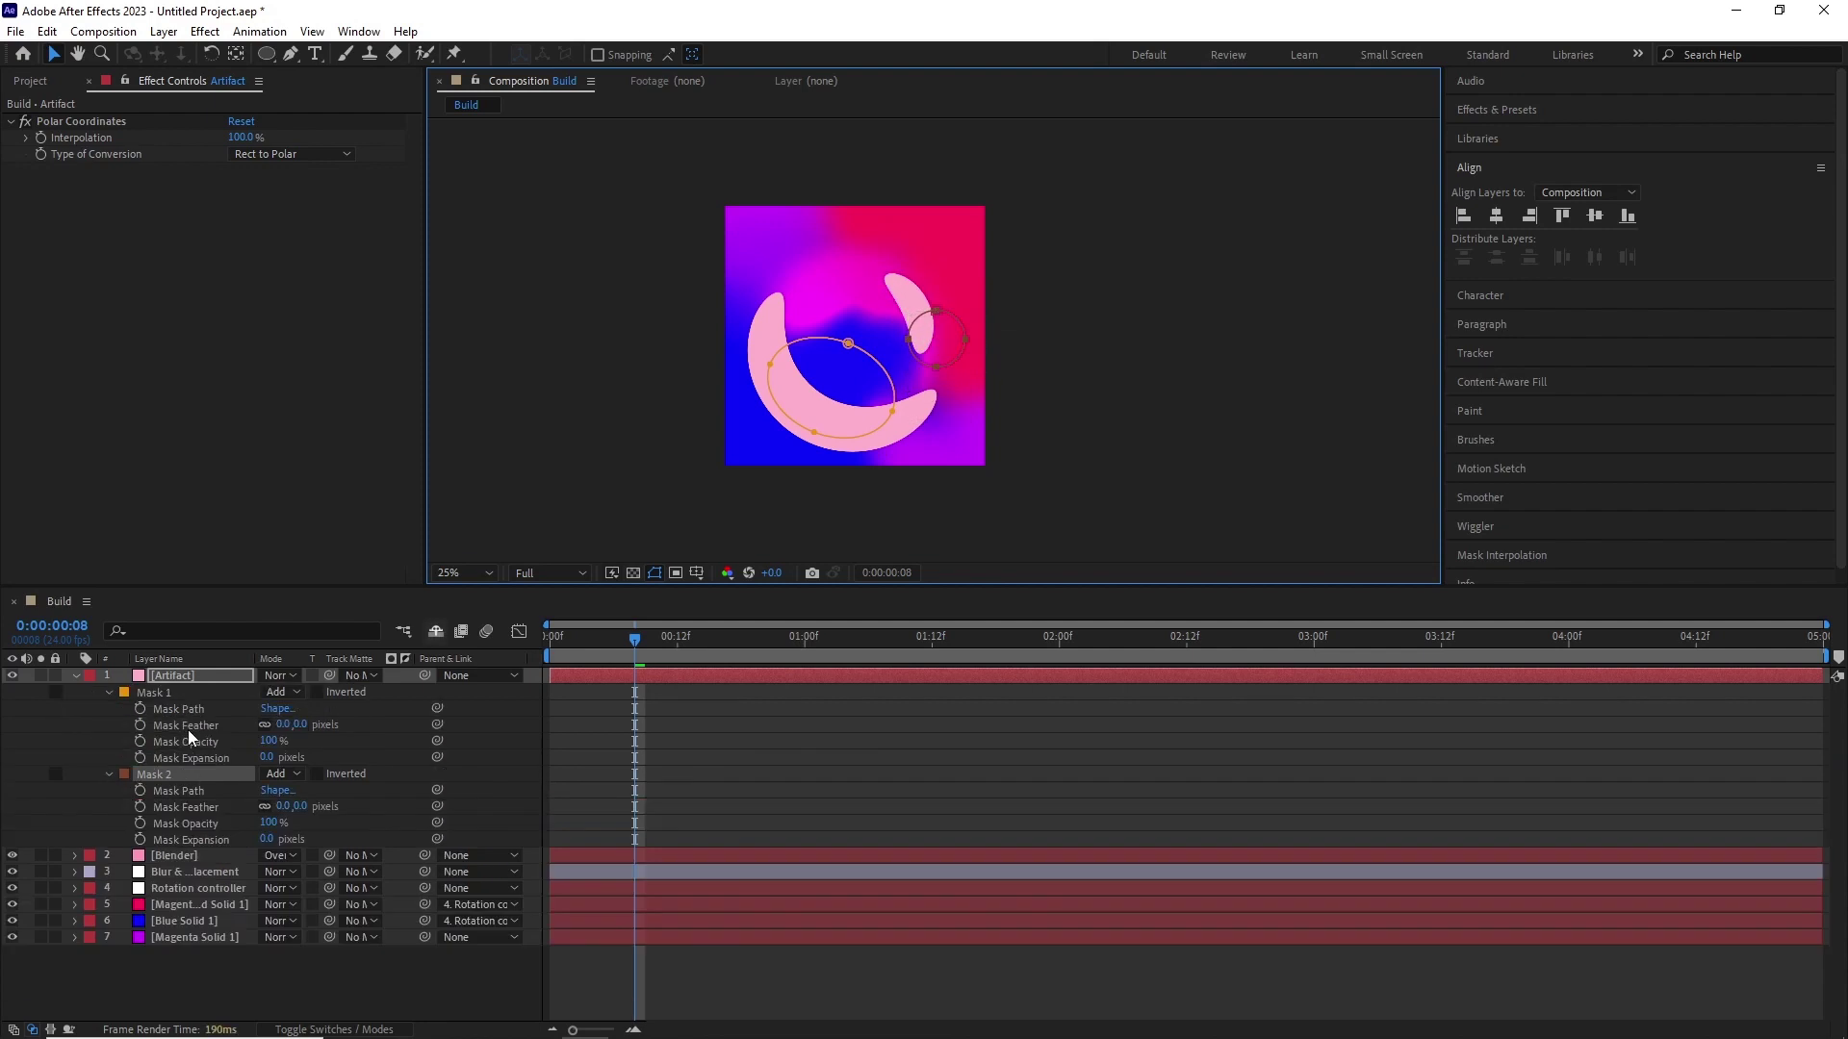
drag(280, 723, 370, 712)
click(279, 675)
click(347, 398)
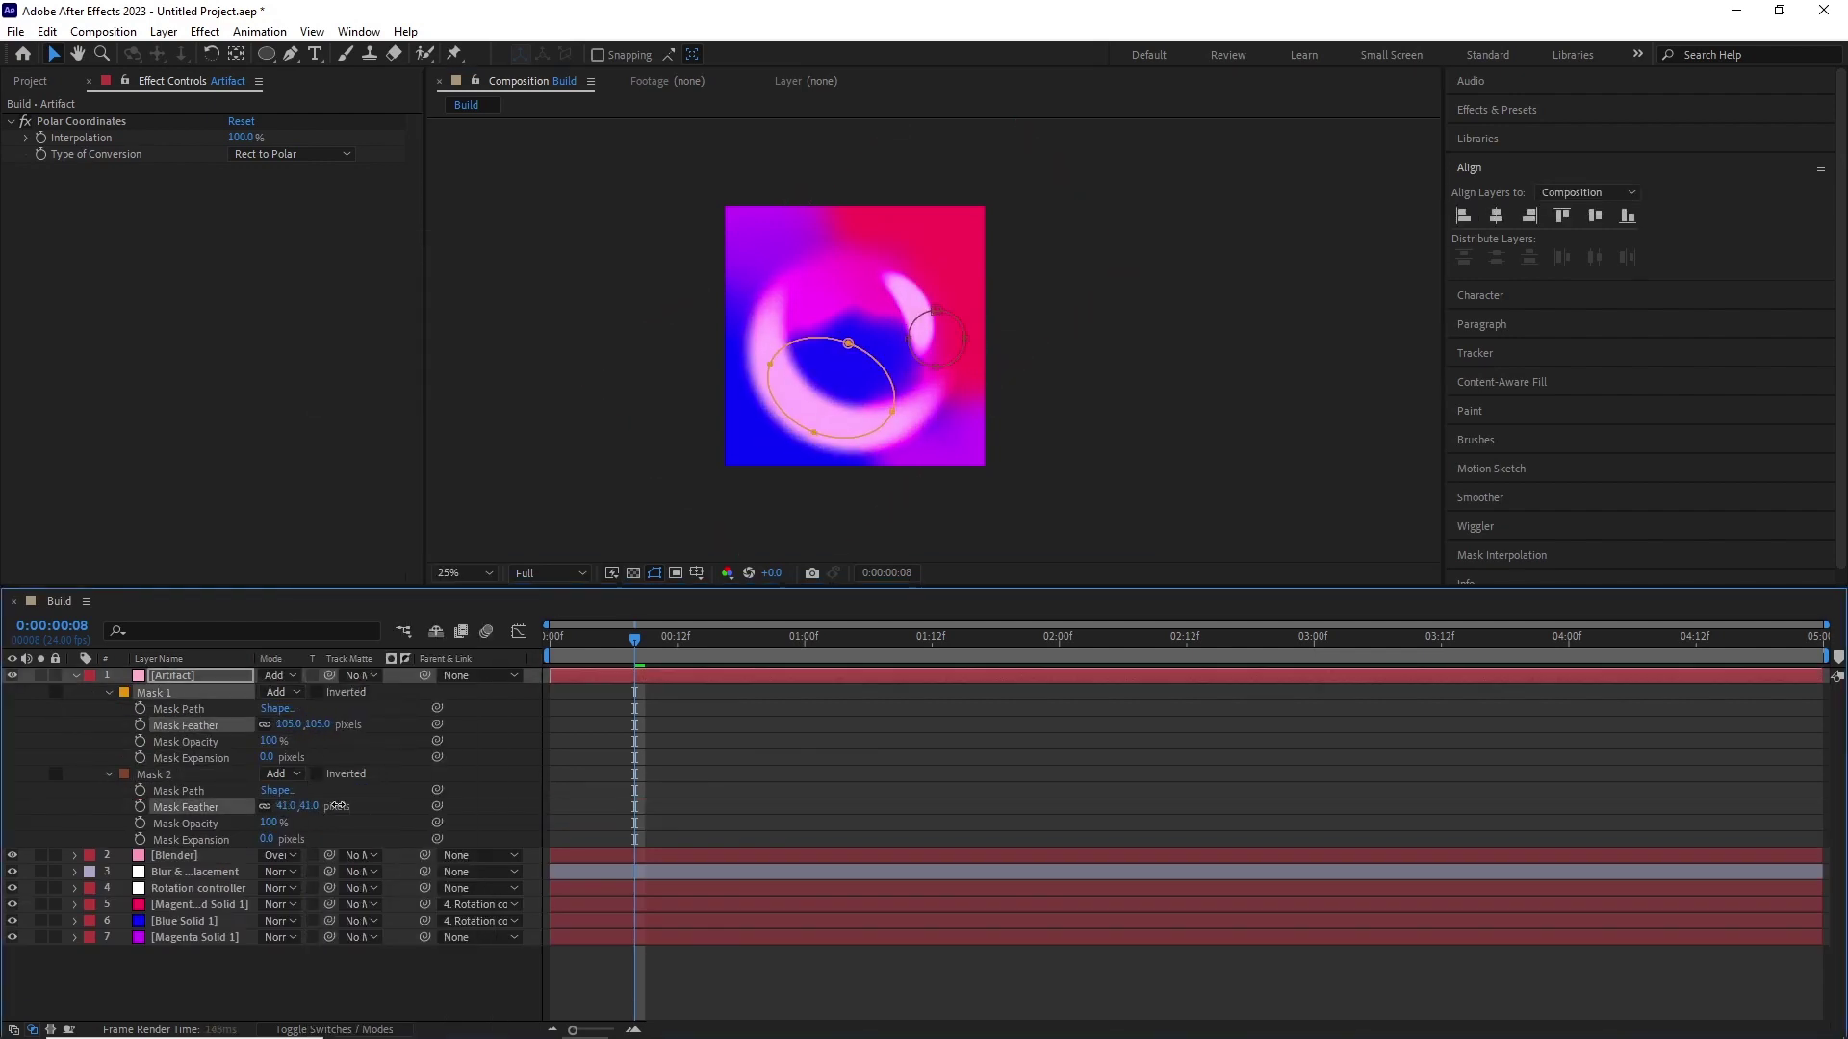
double_click(943, 351)
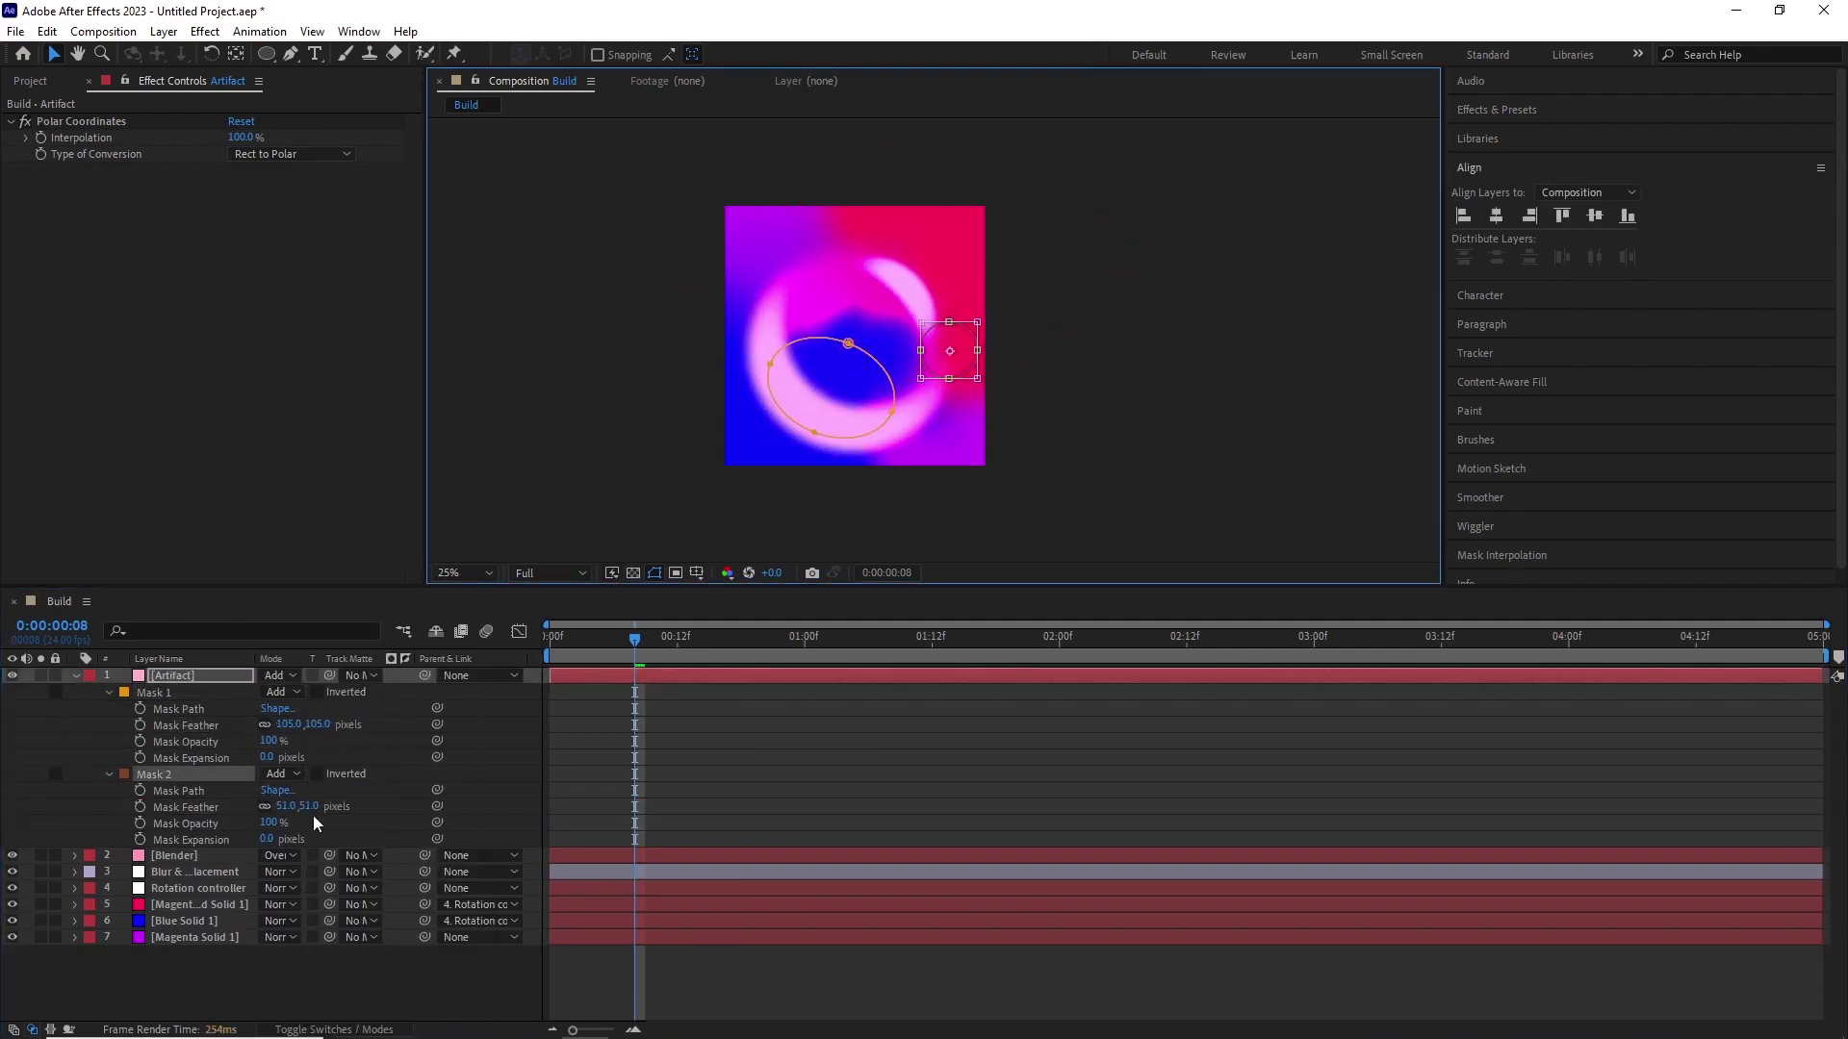
drag(298, 805, 322, 790)
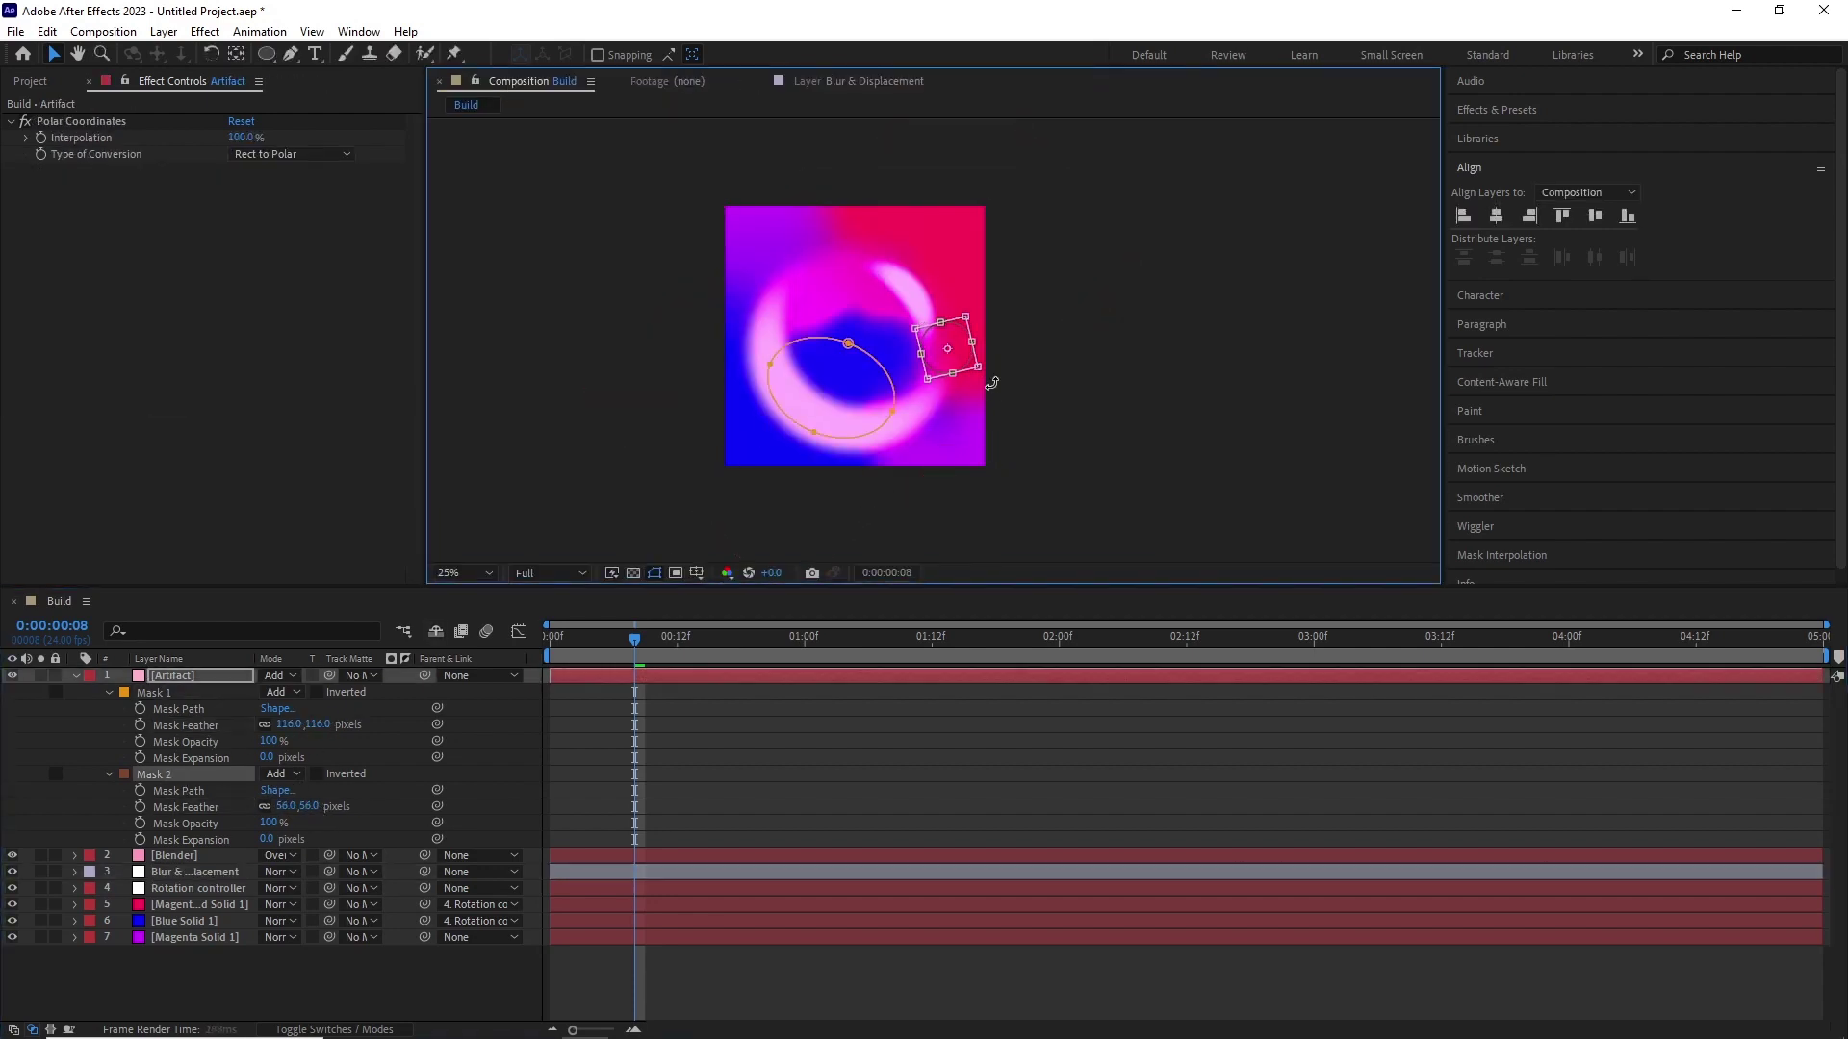
Step: Change the Artifact solid's colour to a paler pink
click(200, 676)
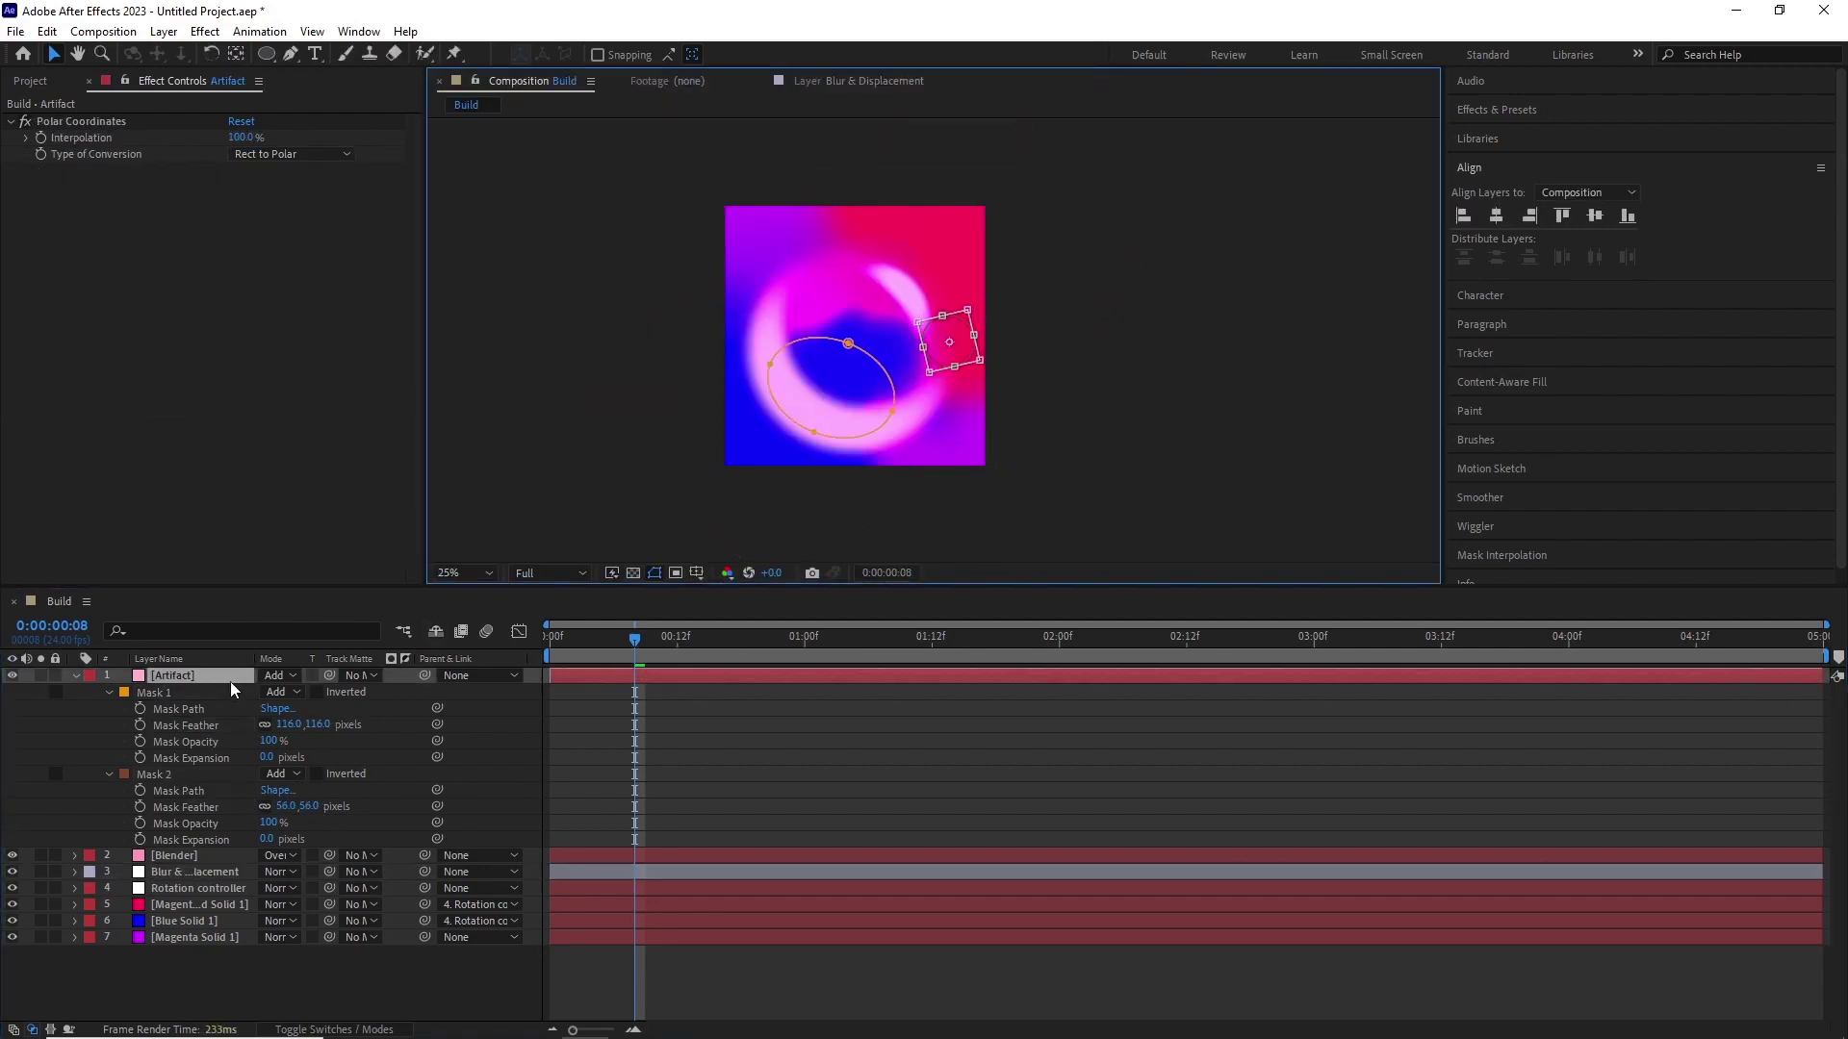
click(163, 30)
click(197, 75)
drag(154, 279, 127, 260)
click(521, 271)
click(445, 596)
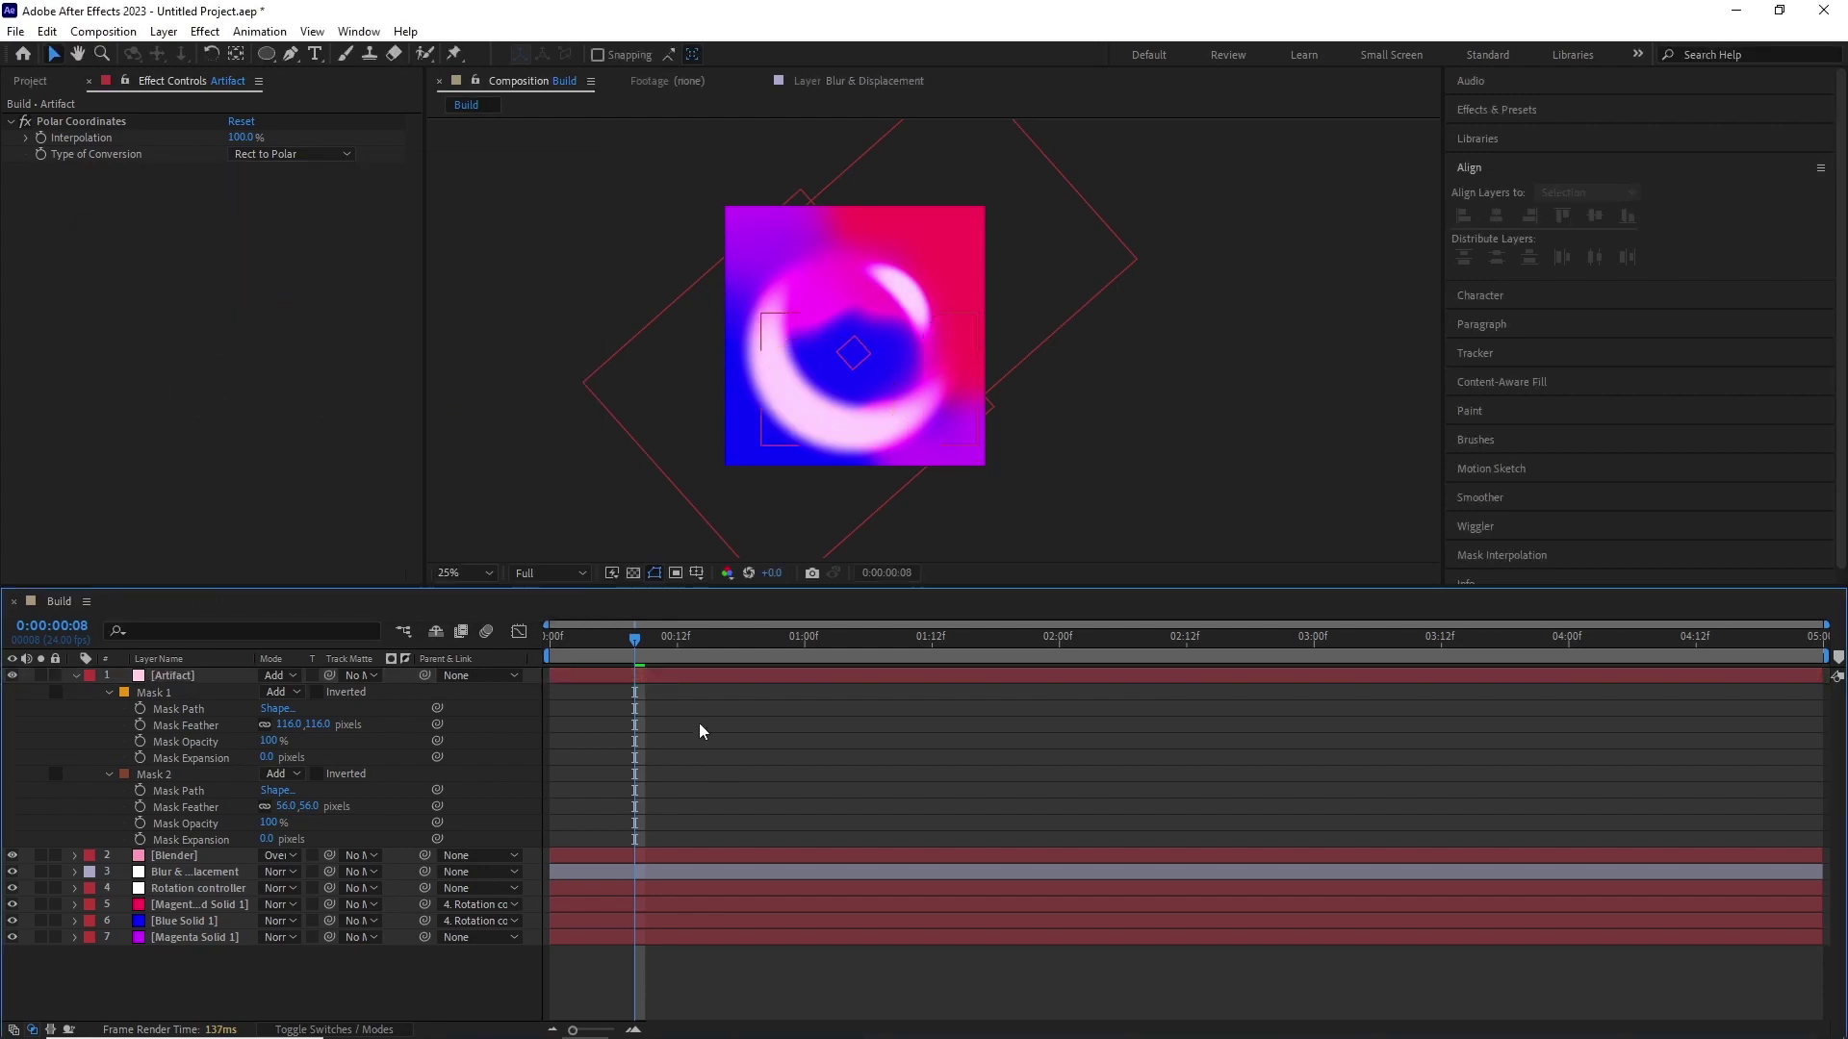
Step: Reveal the Artifact layer's Opacity property and reposition its masks to refine the highlight shapes
click(202, 677)
key(shift+t)
double_click(970, 337)
drag(959, 342, 969, 333)
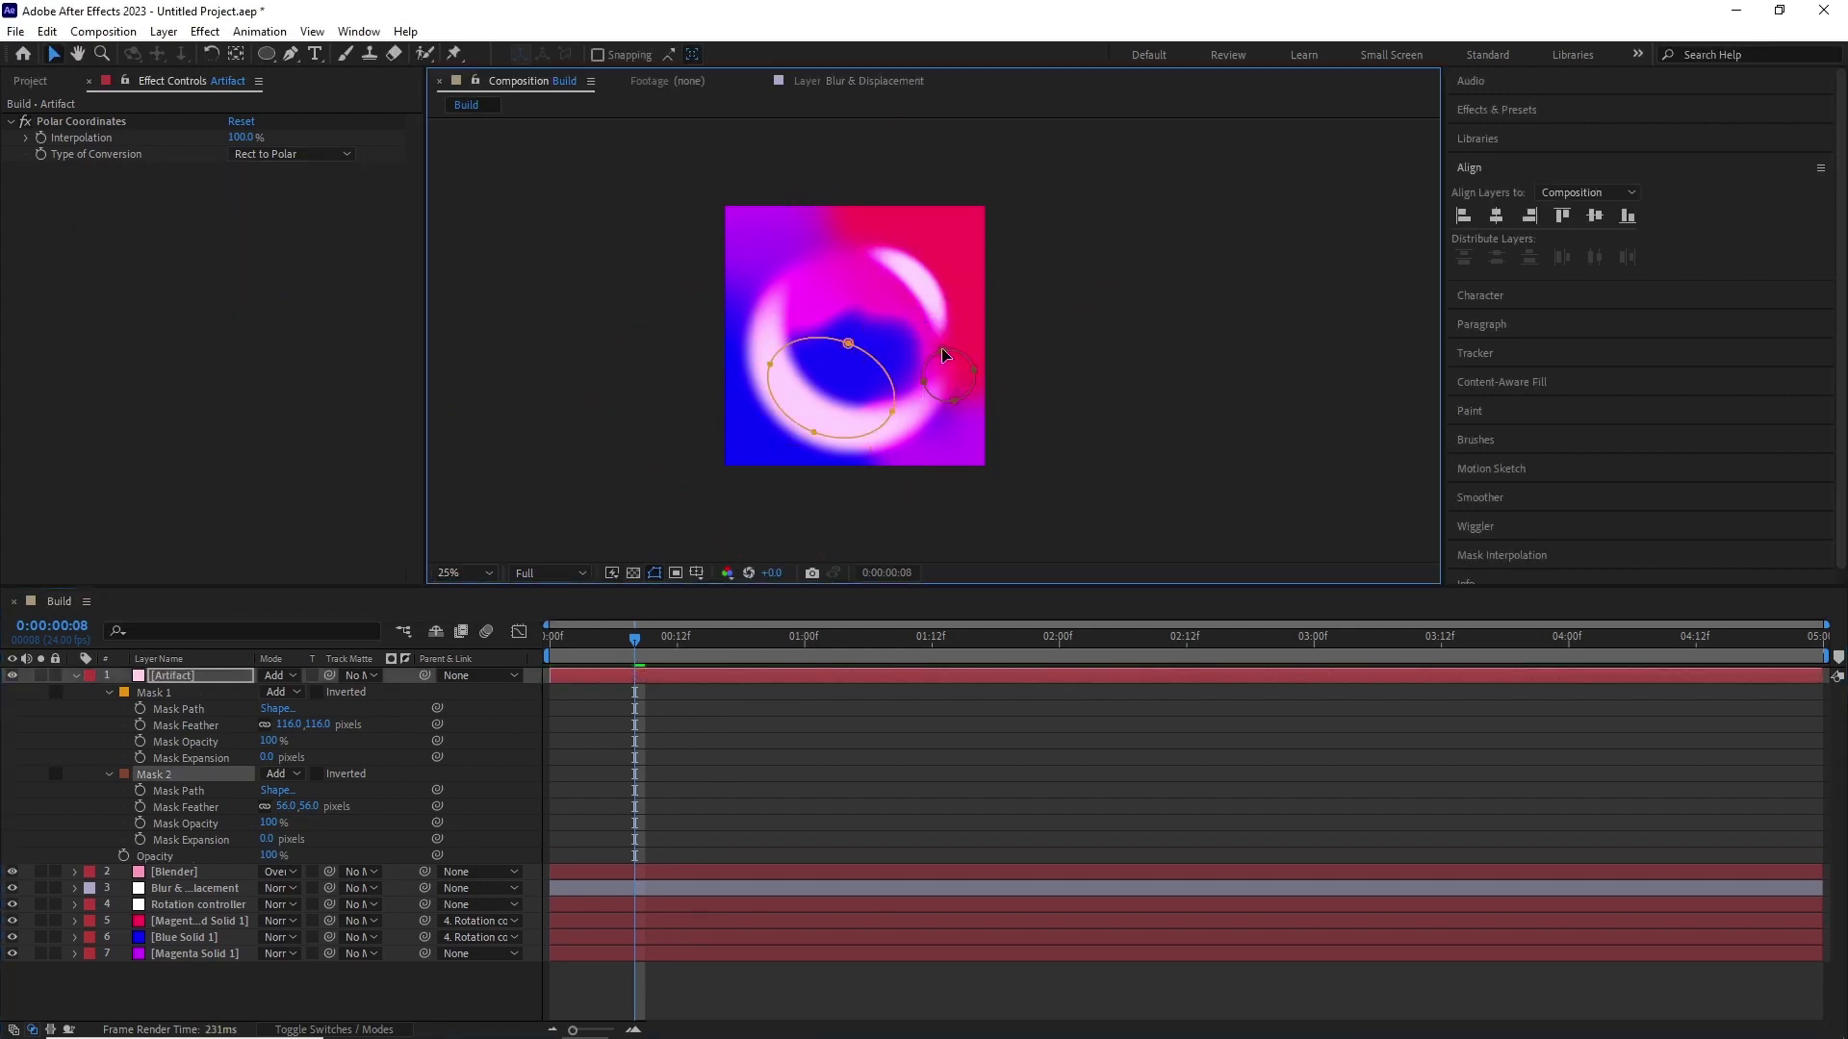
drag(854, 358, 838, 362)
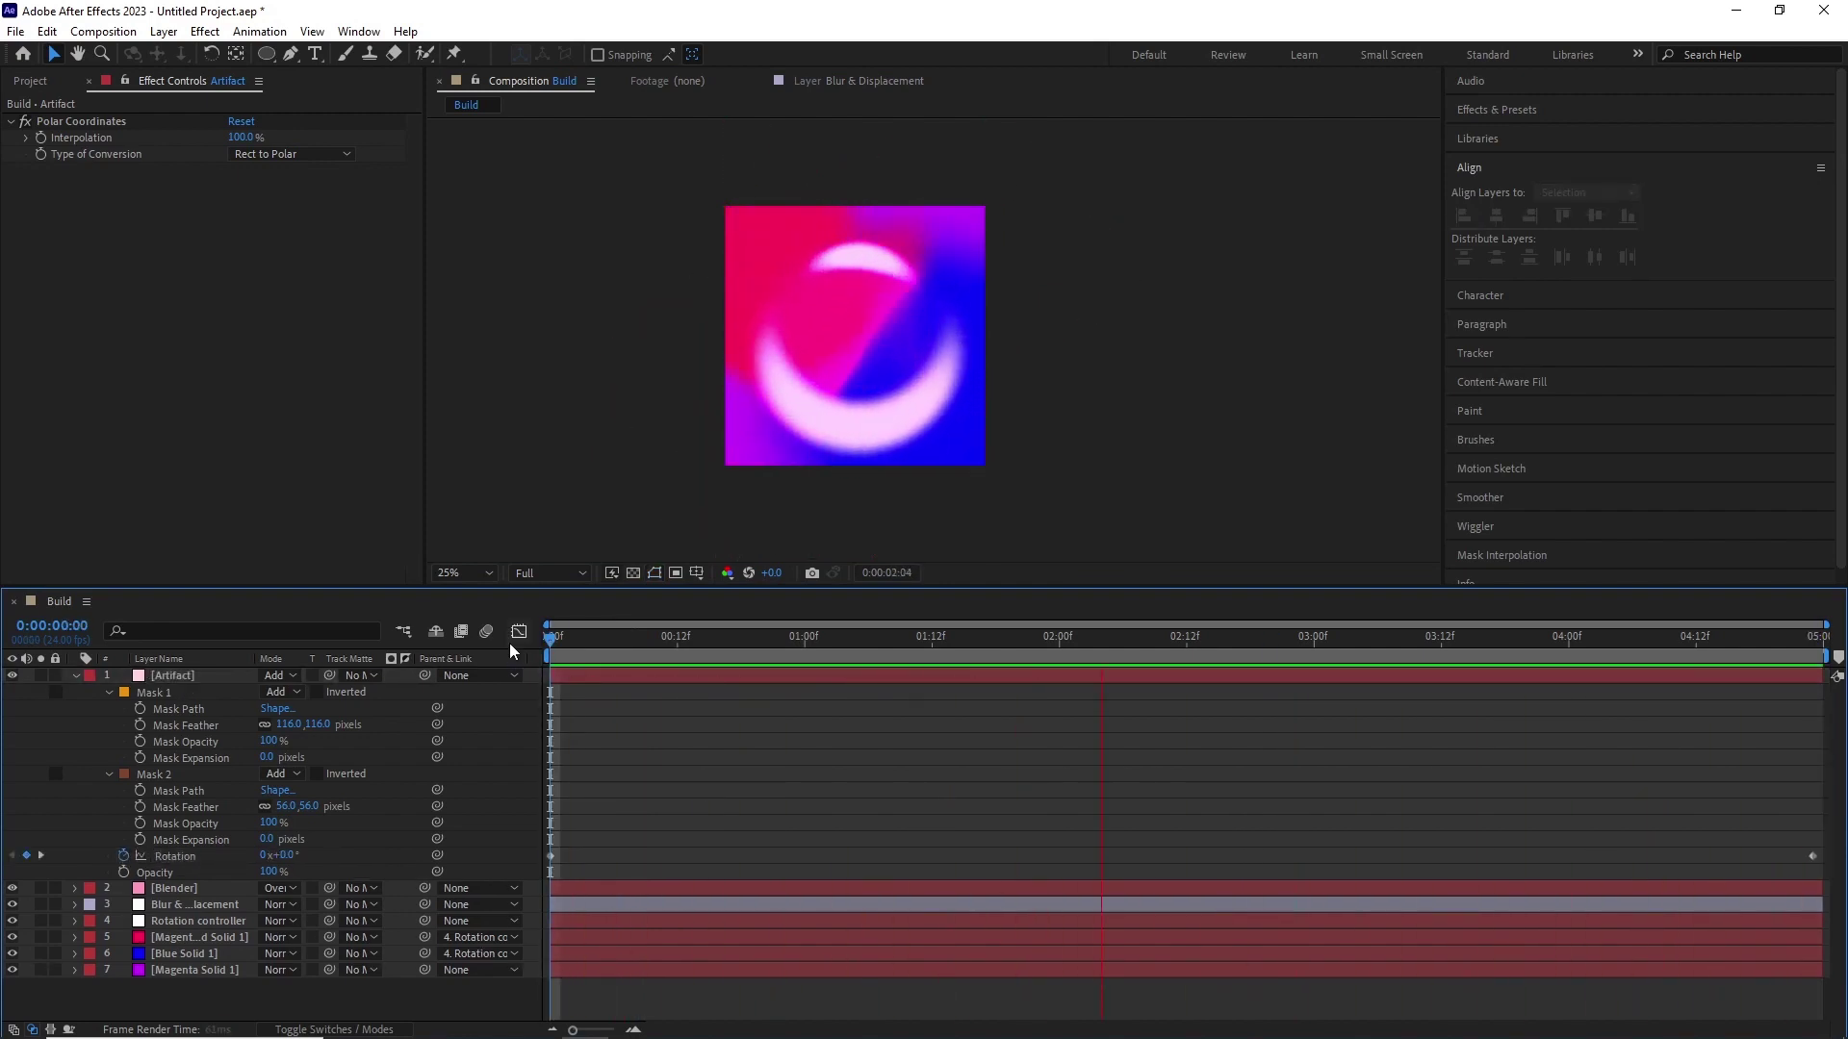
Step: Create a pale pink solid layer named Specular
click(164, 31)
click(493, 75)
click(365, 484)
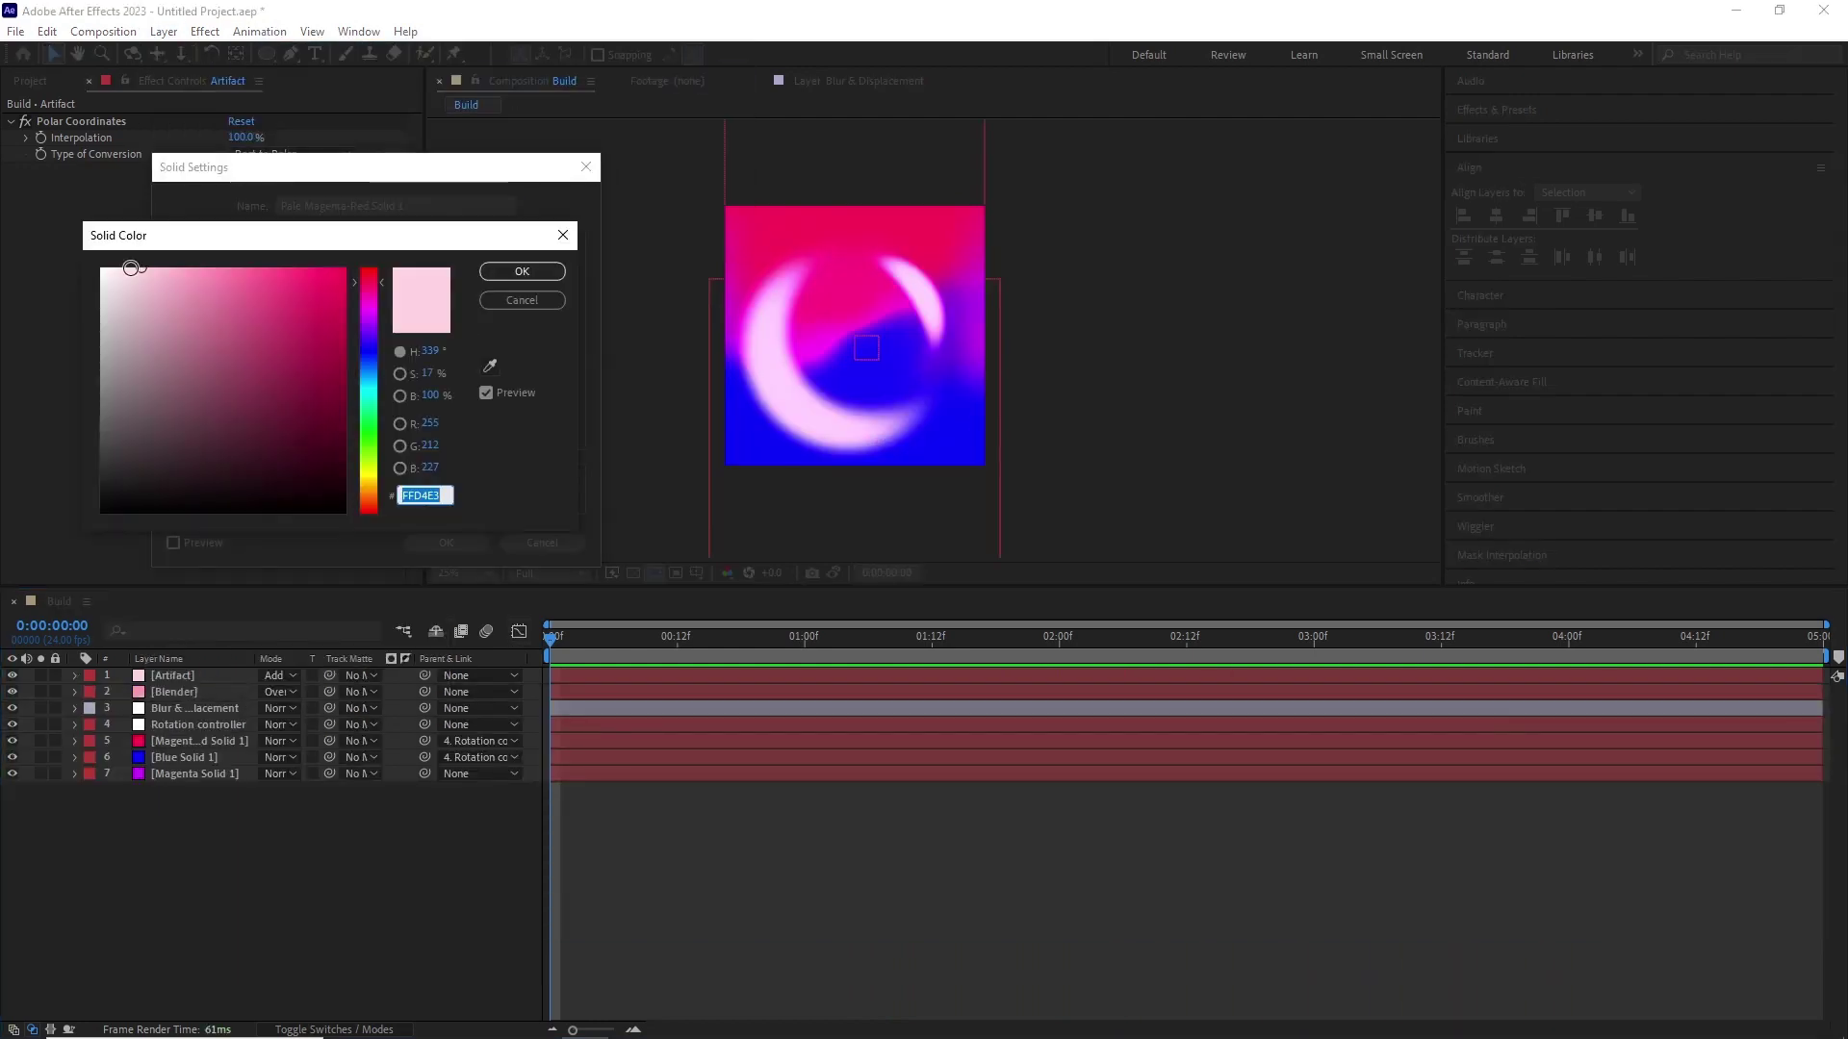
click(522, 274)
text(Specular)
key(Return)
Step: Add an elliptical mask to the Specular layer, shrink it to a small circle at the upper left, and feather it by 140 pixels
double_click(267, 56)
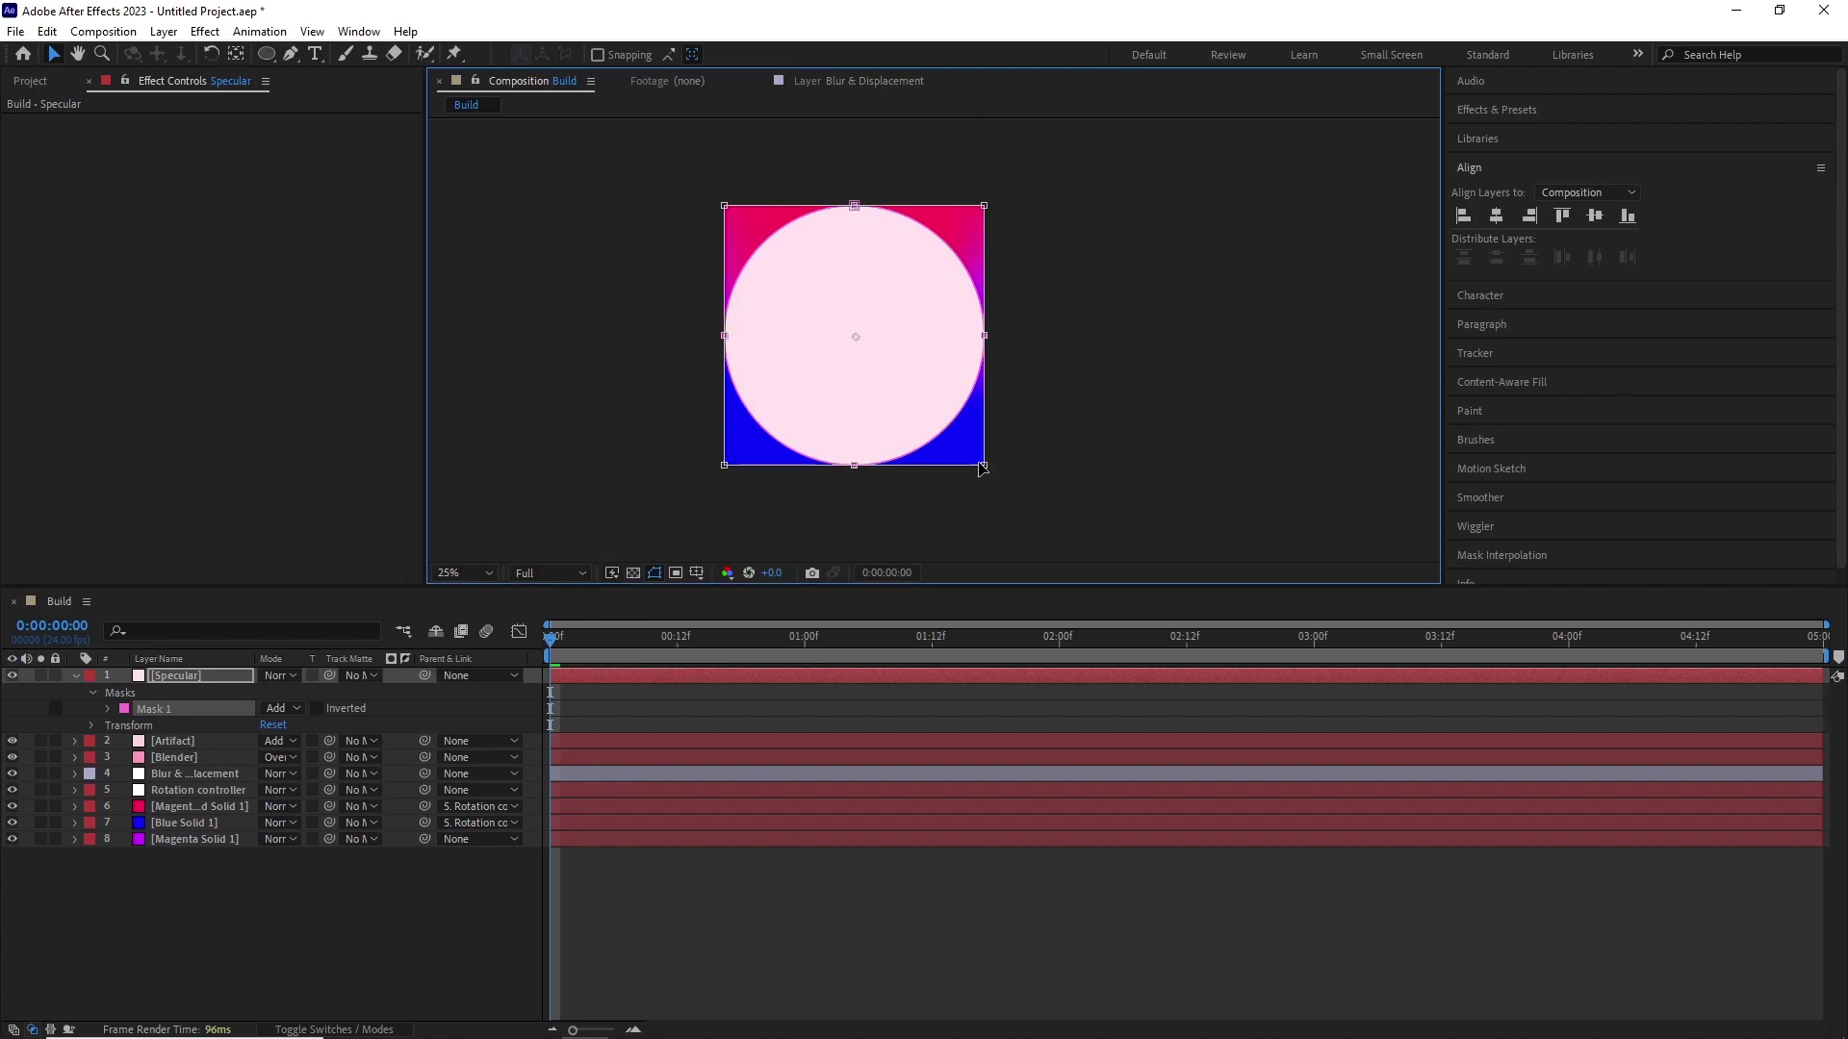
drag(972, 460, 845, 309)
scroll(847, 308, up, 1)
click(177, 678)
key(m)
key(m)
drag(289, 724, 474, 696)
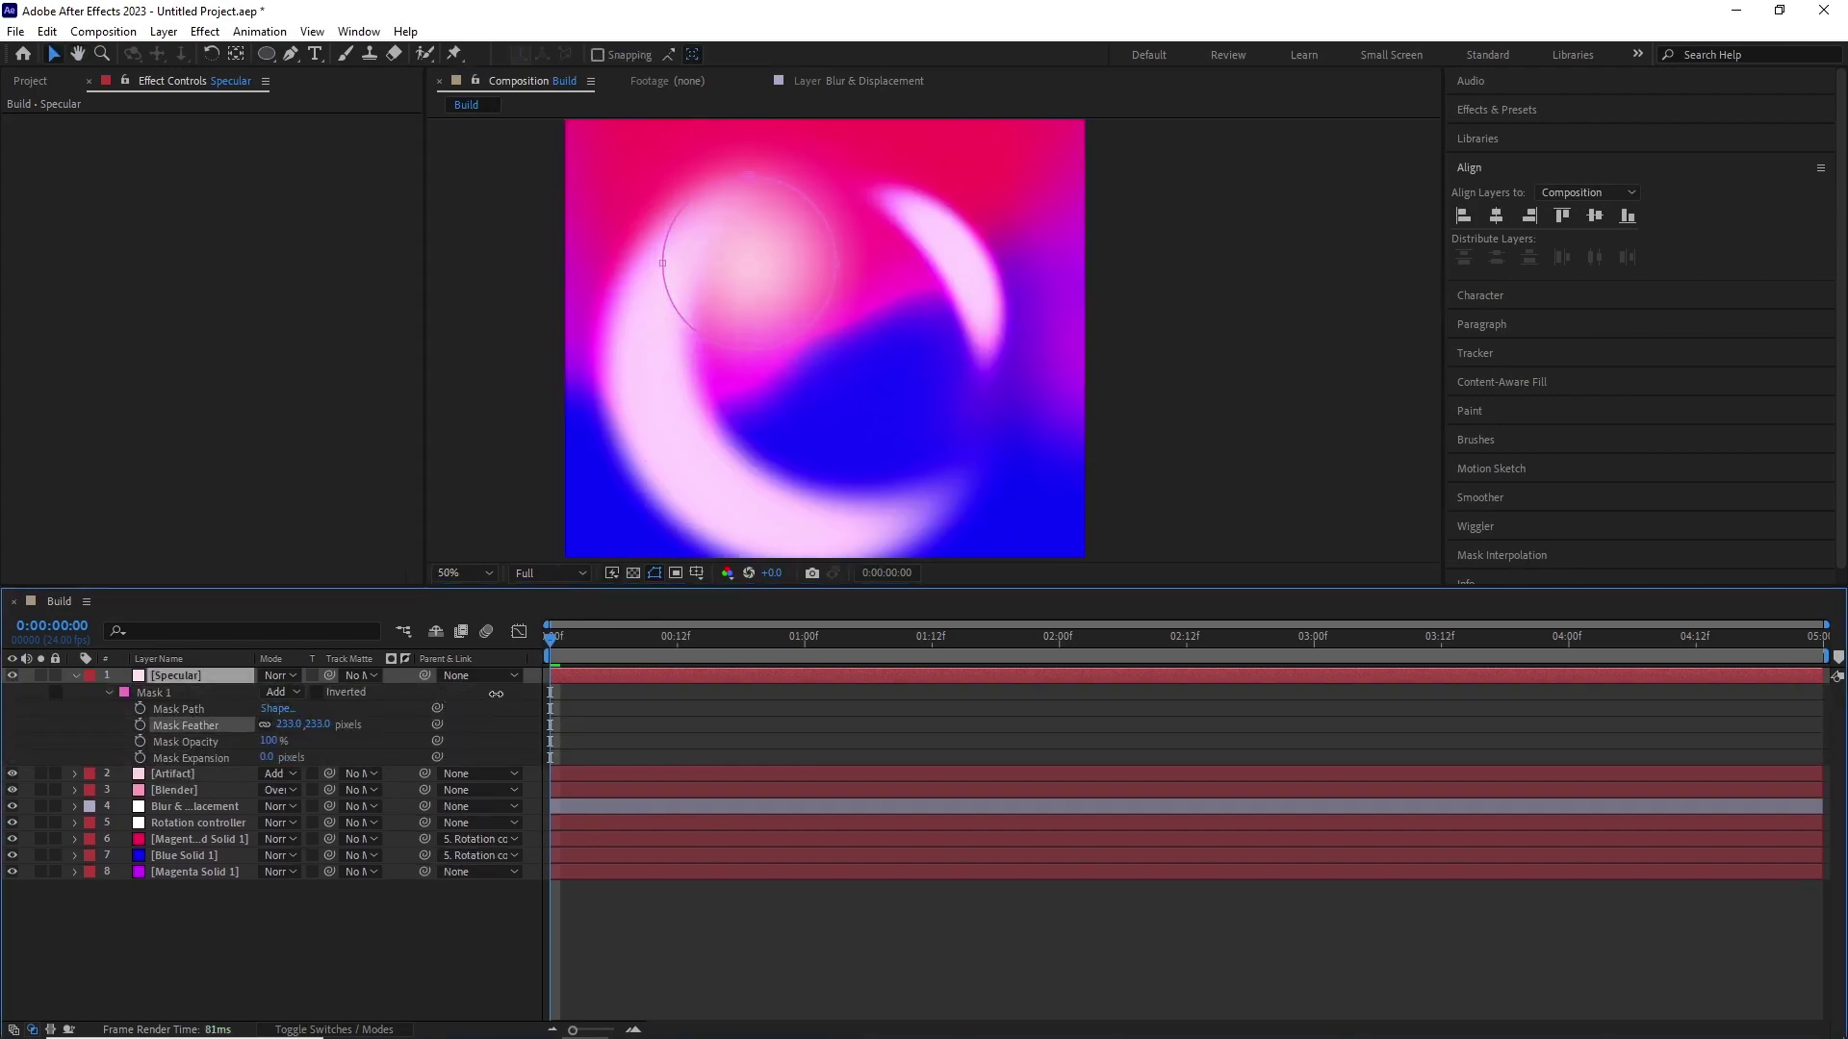
drag(268, 722, 216, 724)
Step: Set the Specular layer's blending mode to Add and its opacity to 90%
click(279, 675)
click(337, 396)
click(792, 276)
click(757, 712)
drag(569, 637, 869, 643)
click(183, 675)
key(shift+t)
drag(270, 774, 259, 774)
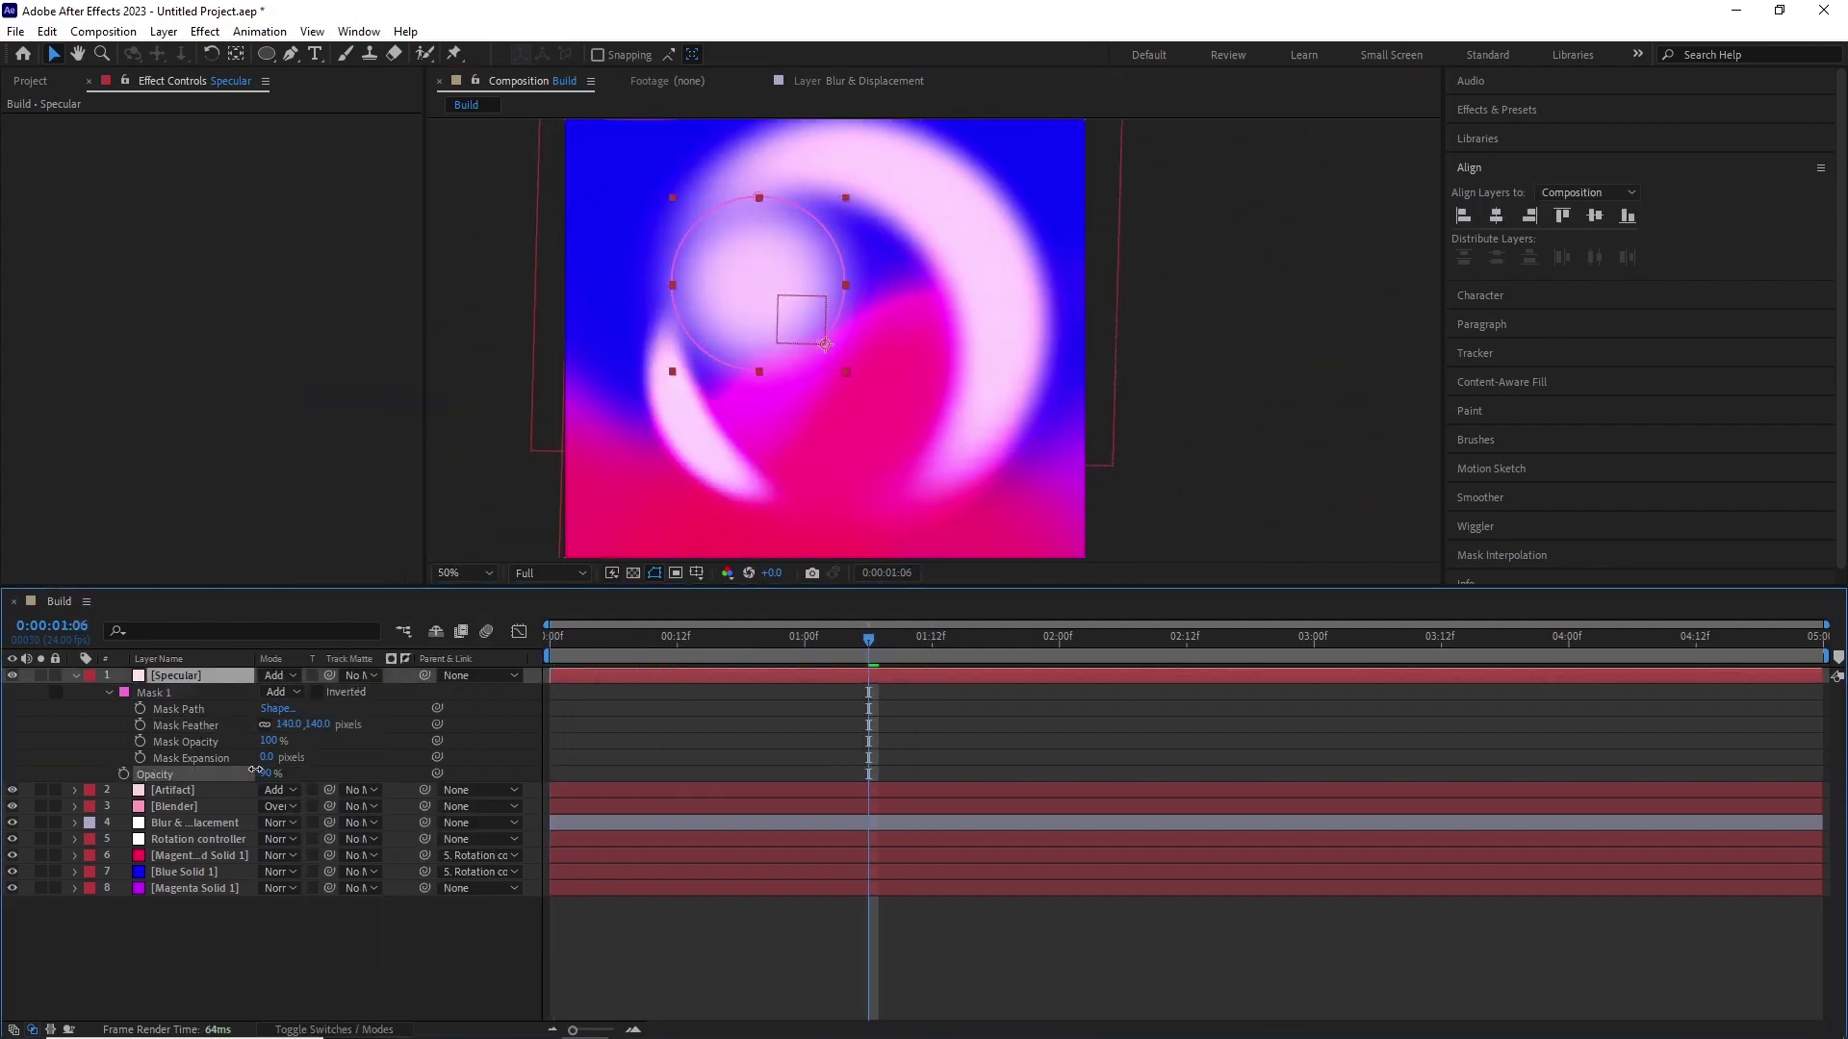
Step: Return to the start of the Build composition and preview the animation
click(664, 716)
drag(701, 643, 519, 641)
key(comma)
key(space)
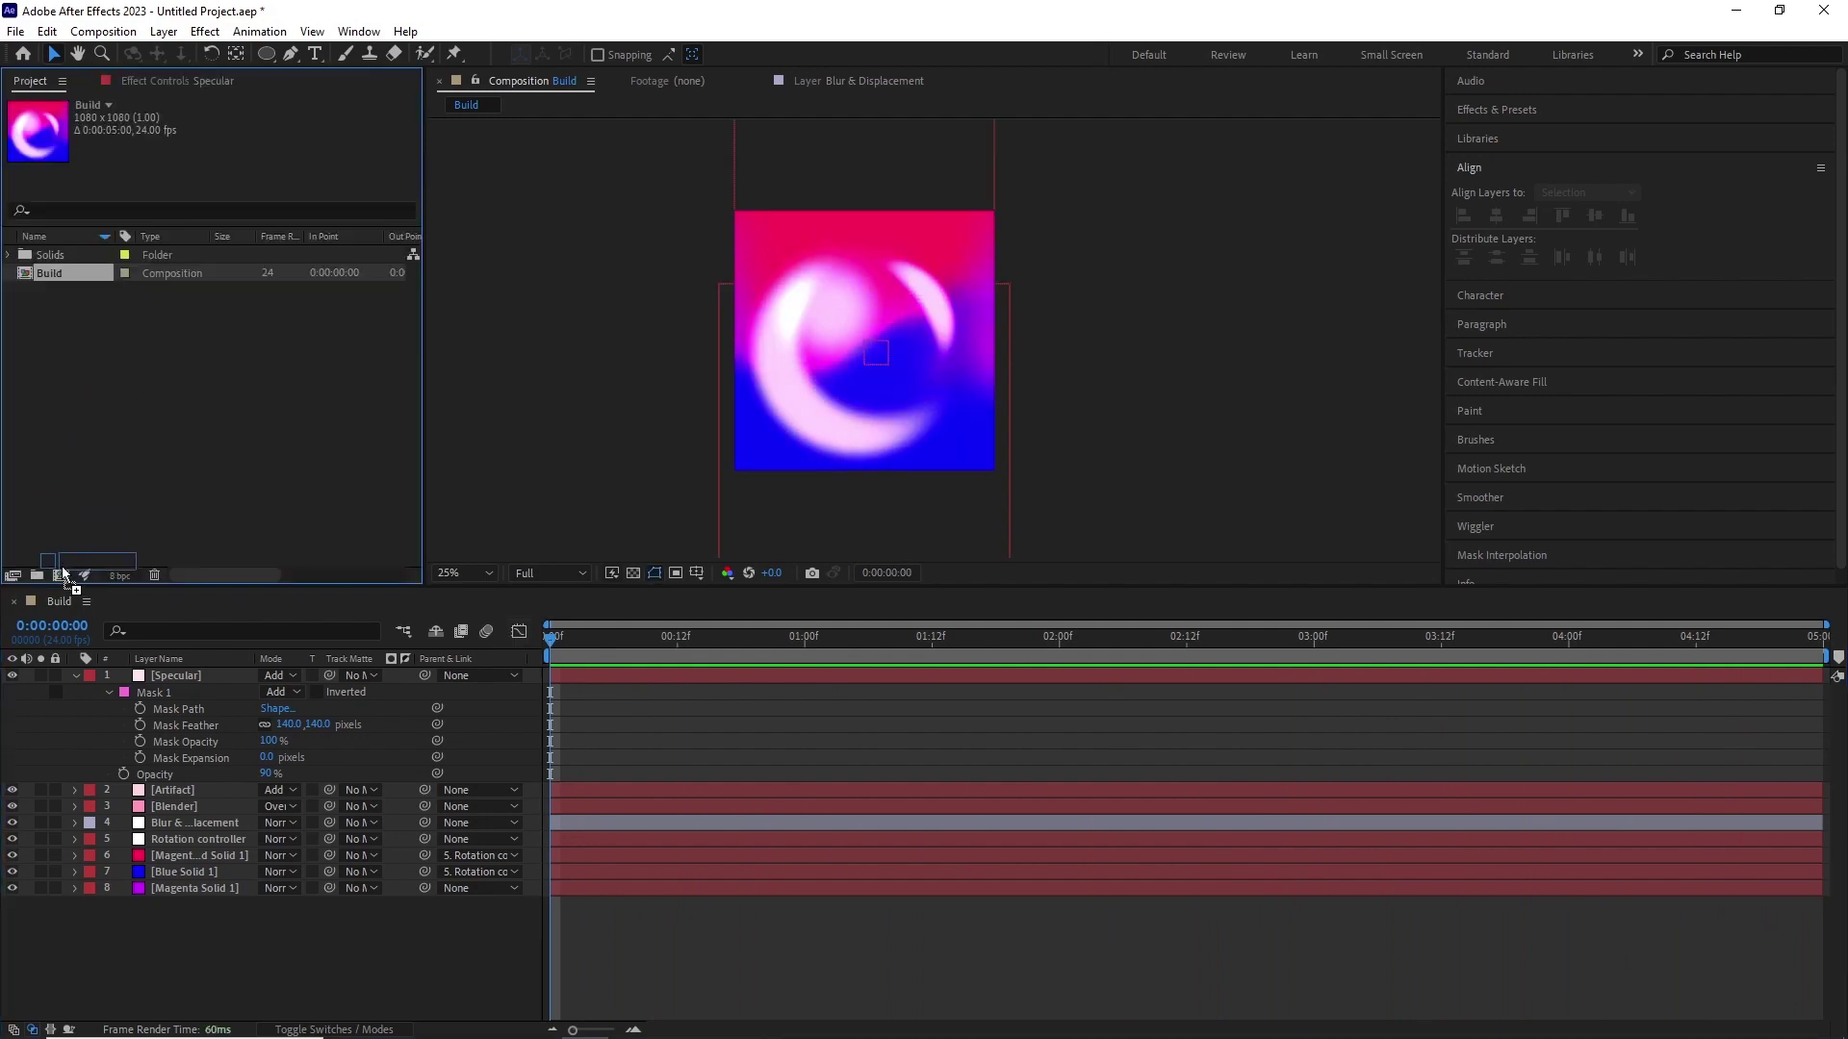
Step: Create a new composition from Build and name it Circle
drag(63, 575, 62, 574)
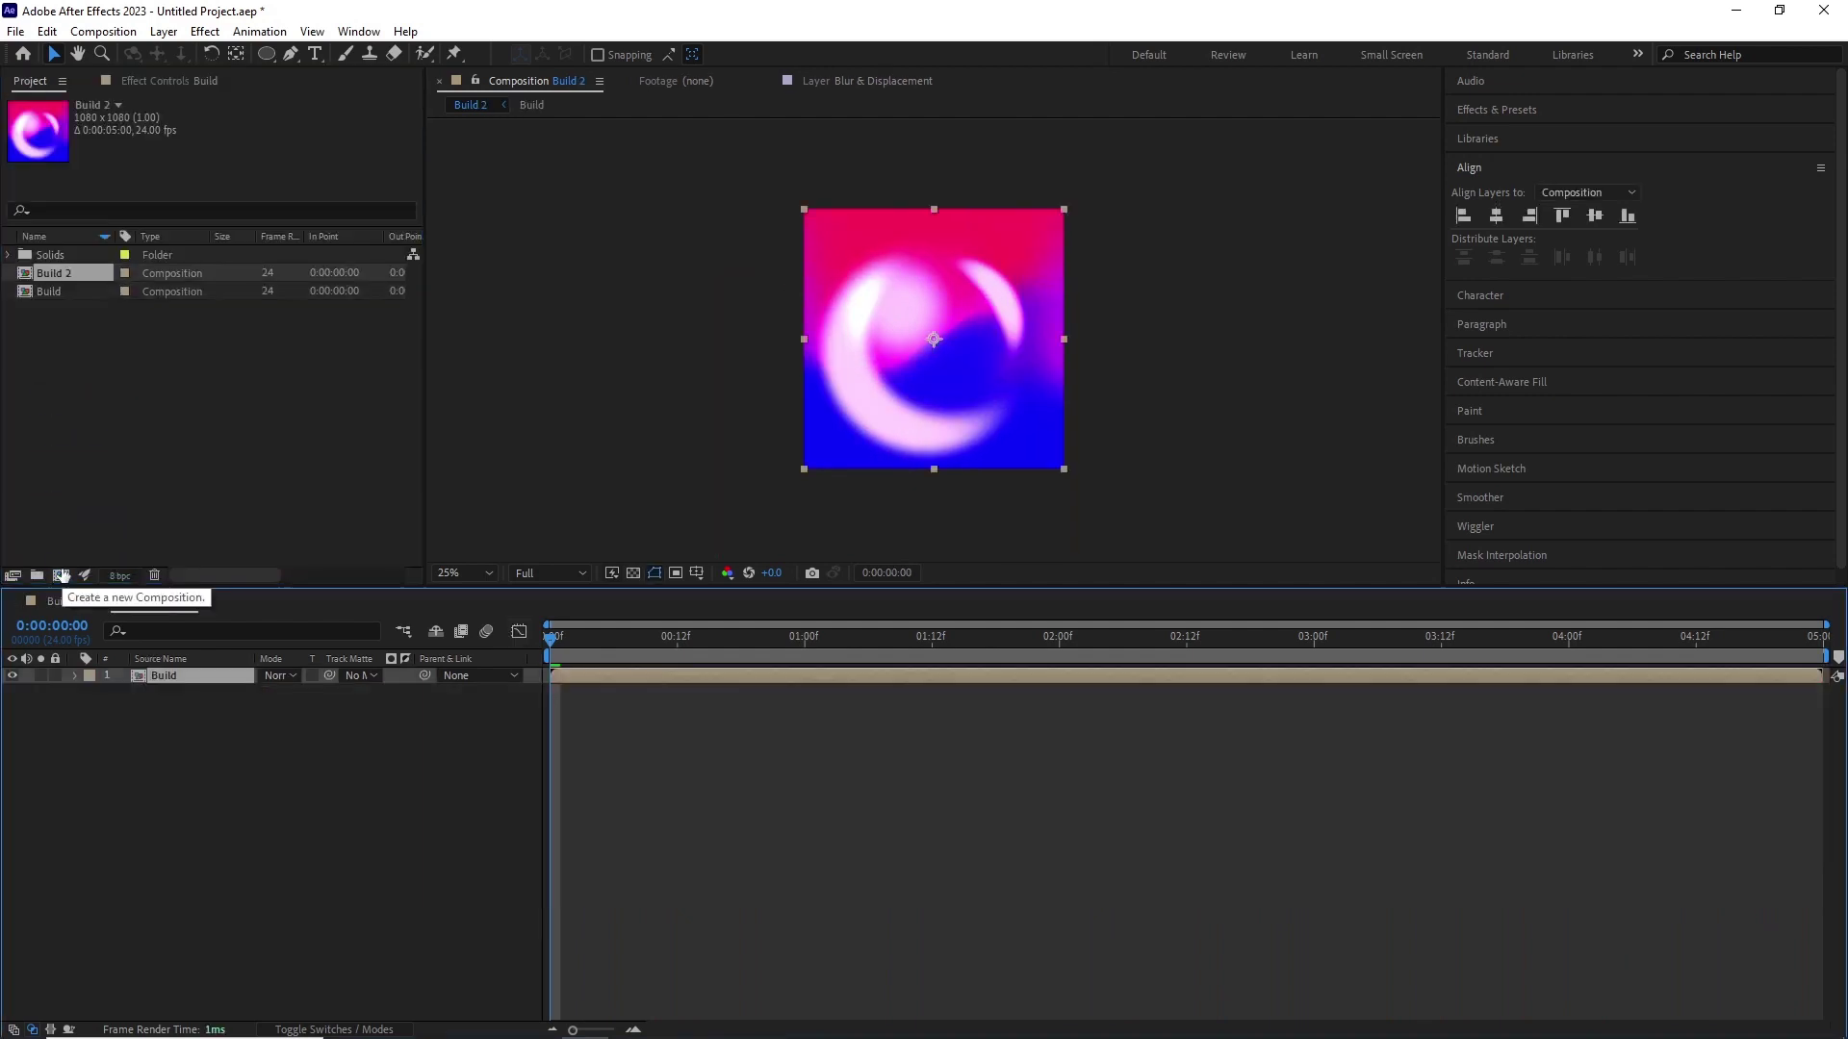
key(ctrl+k)
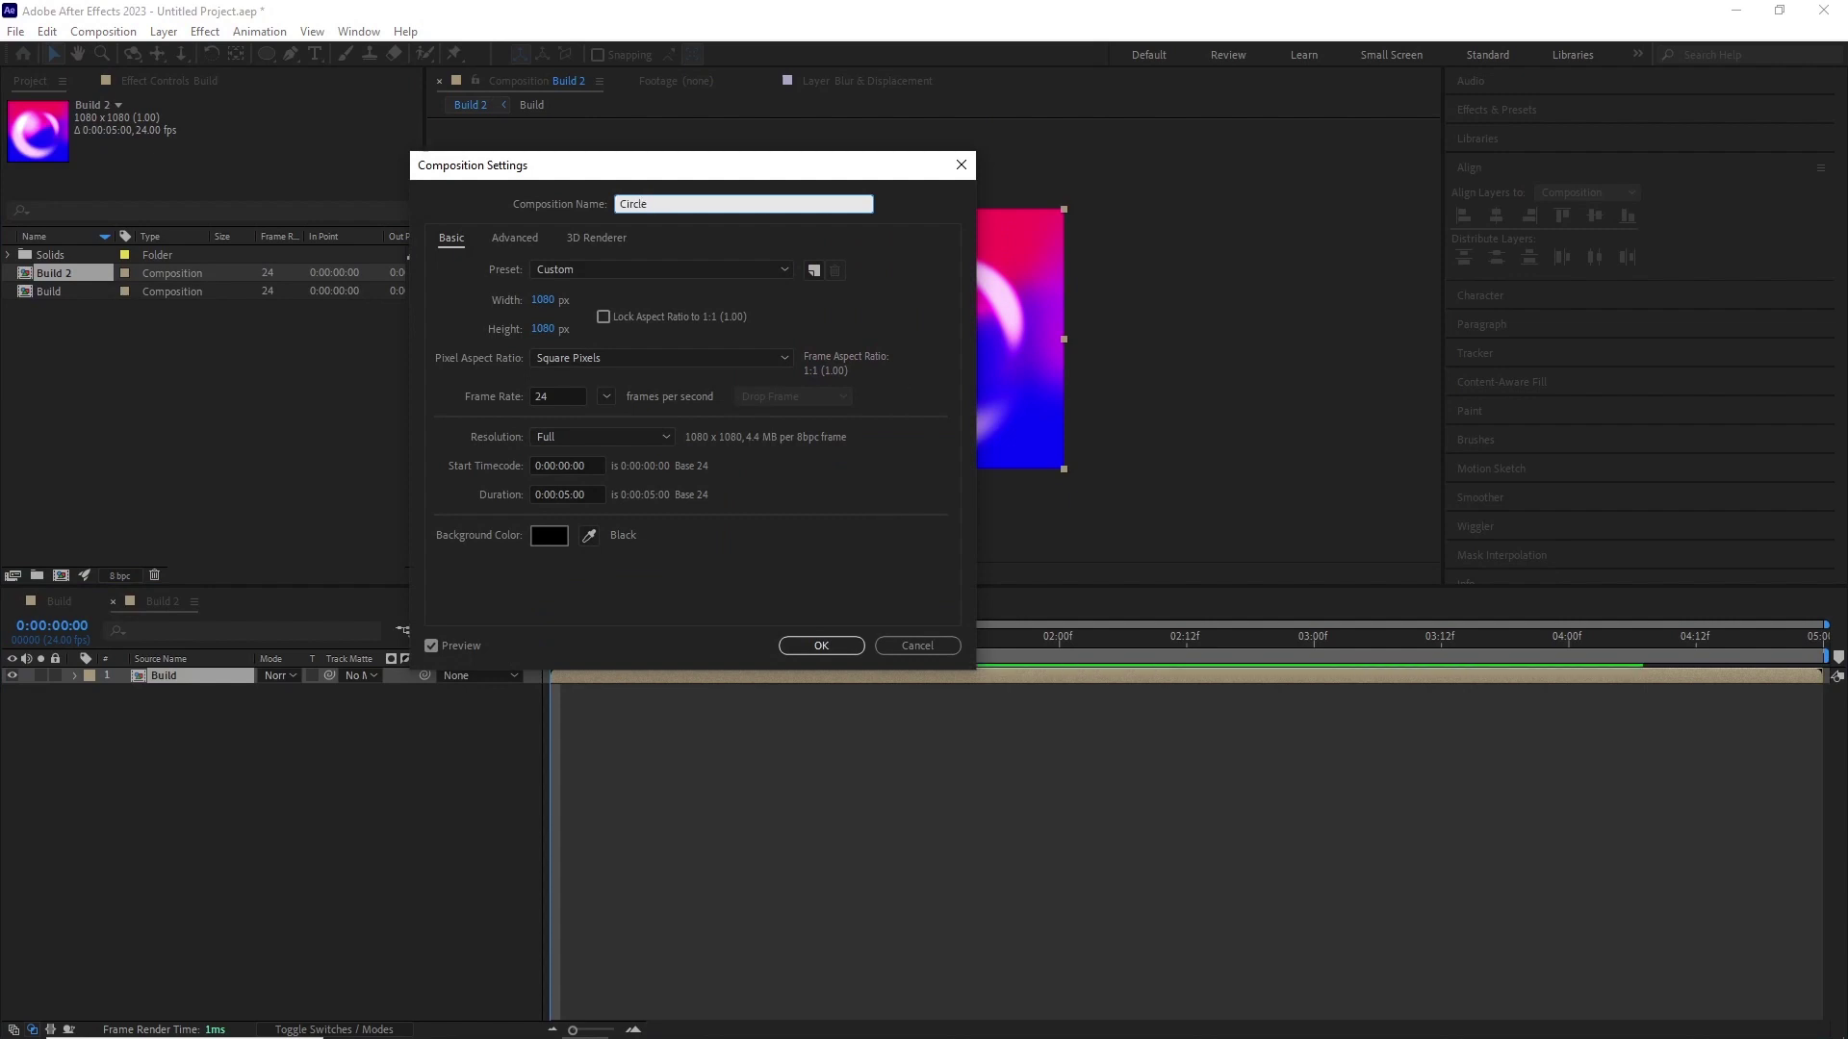
key(Return)
Step: Add a full-size elliptical mask to the Build layer and scale it down slightly inside the frame
double_click(270, 61)
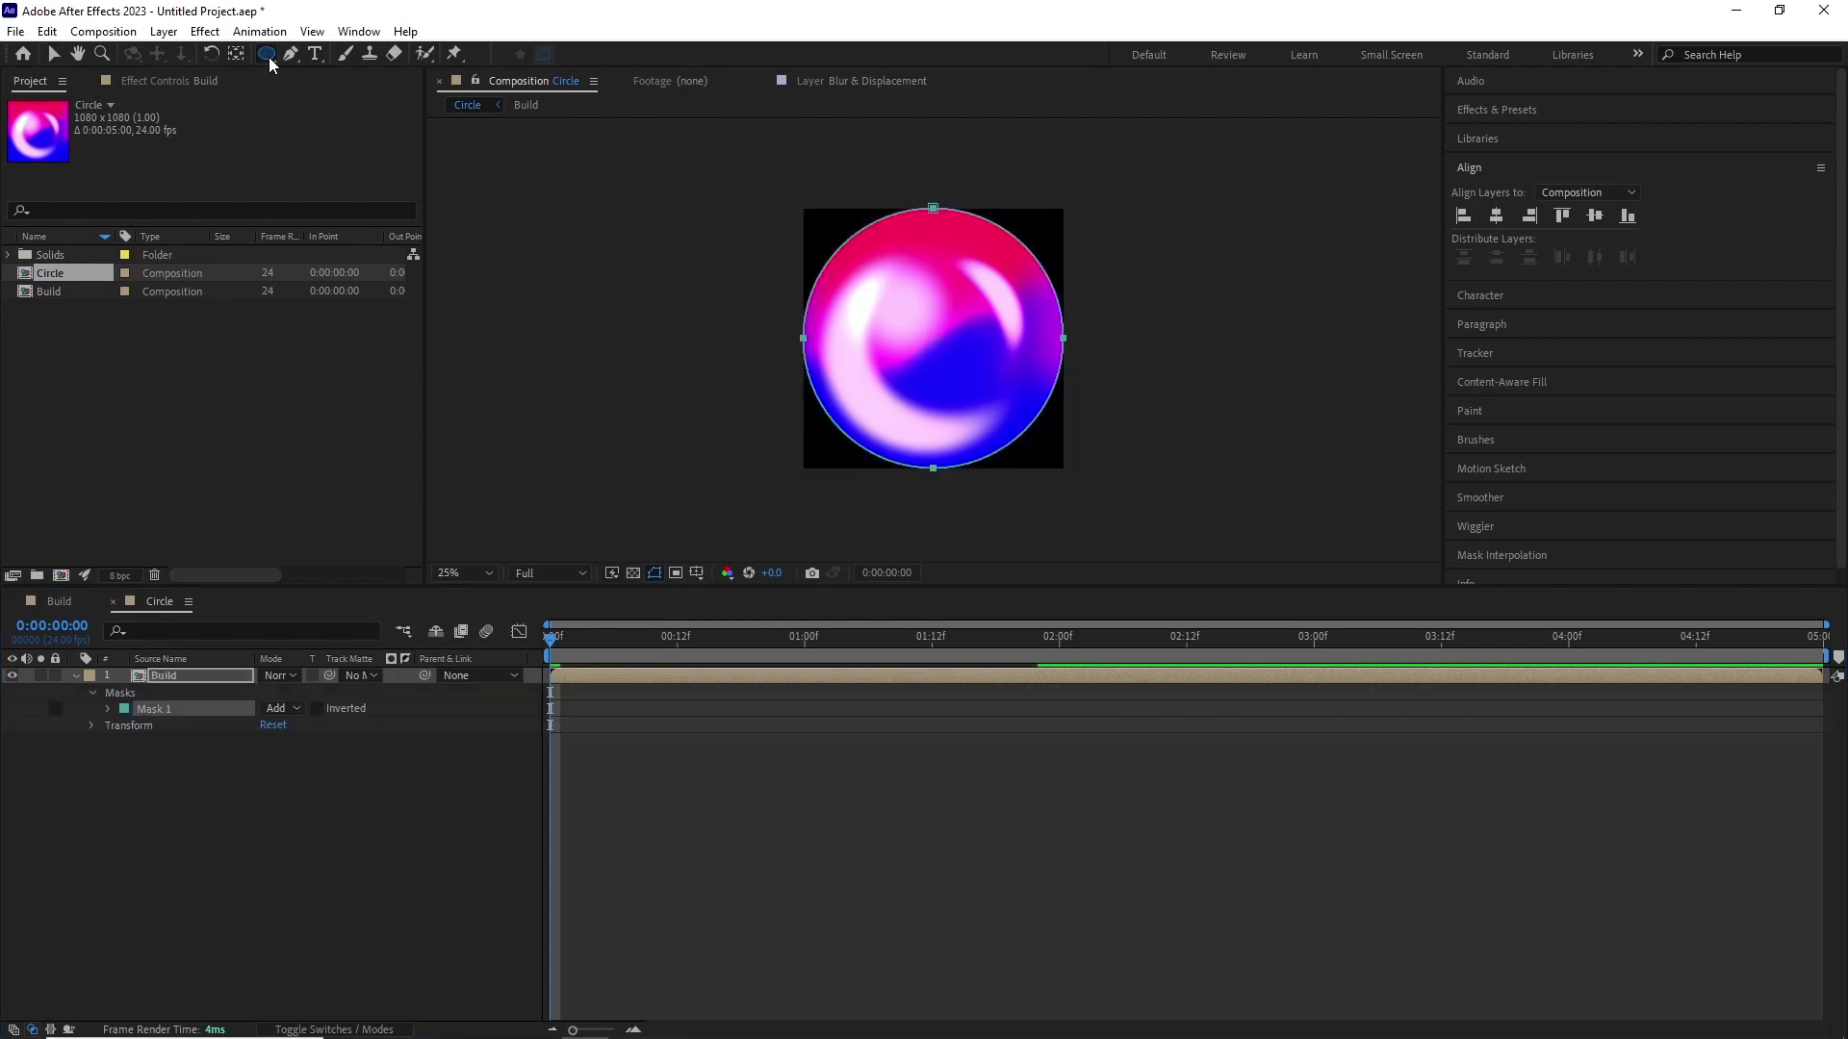
click(939, 231)
drag(1064, 469, 1053, 463)
click(818, 698)
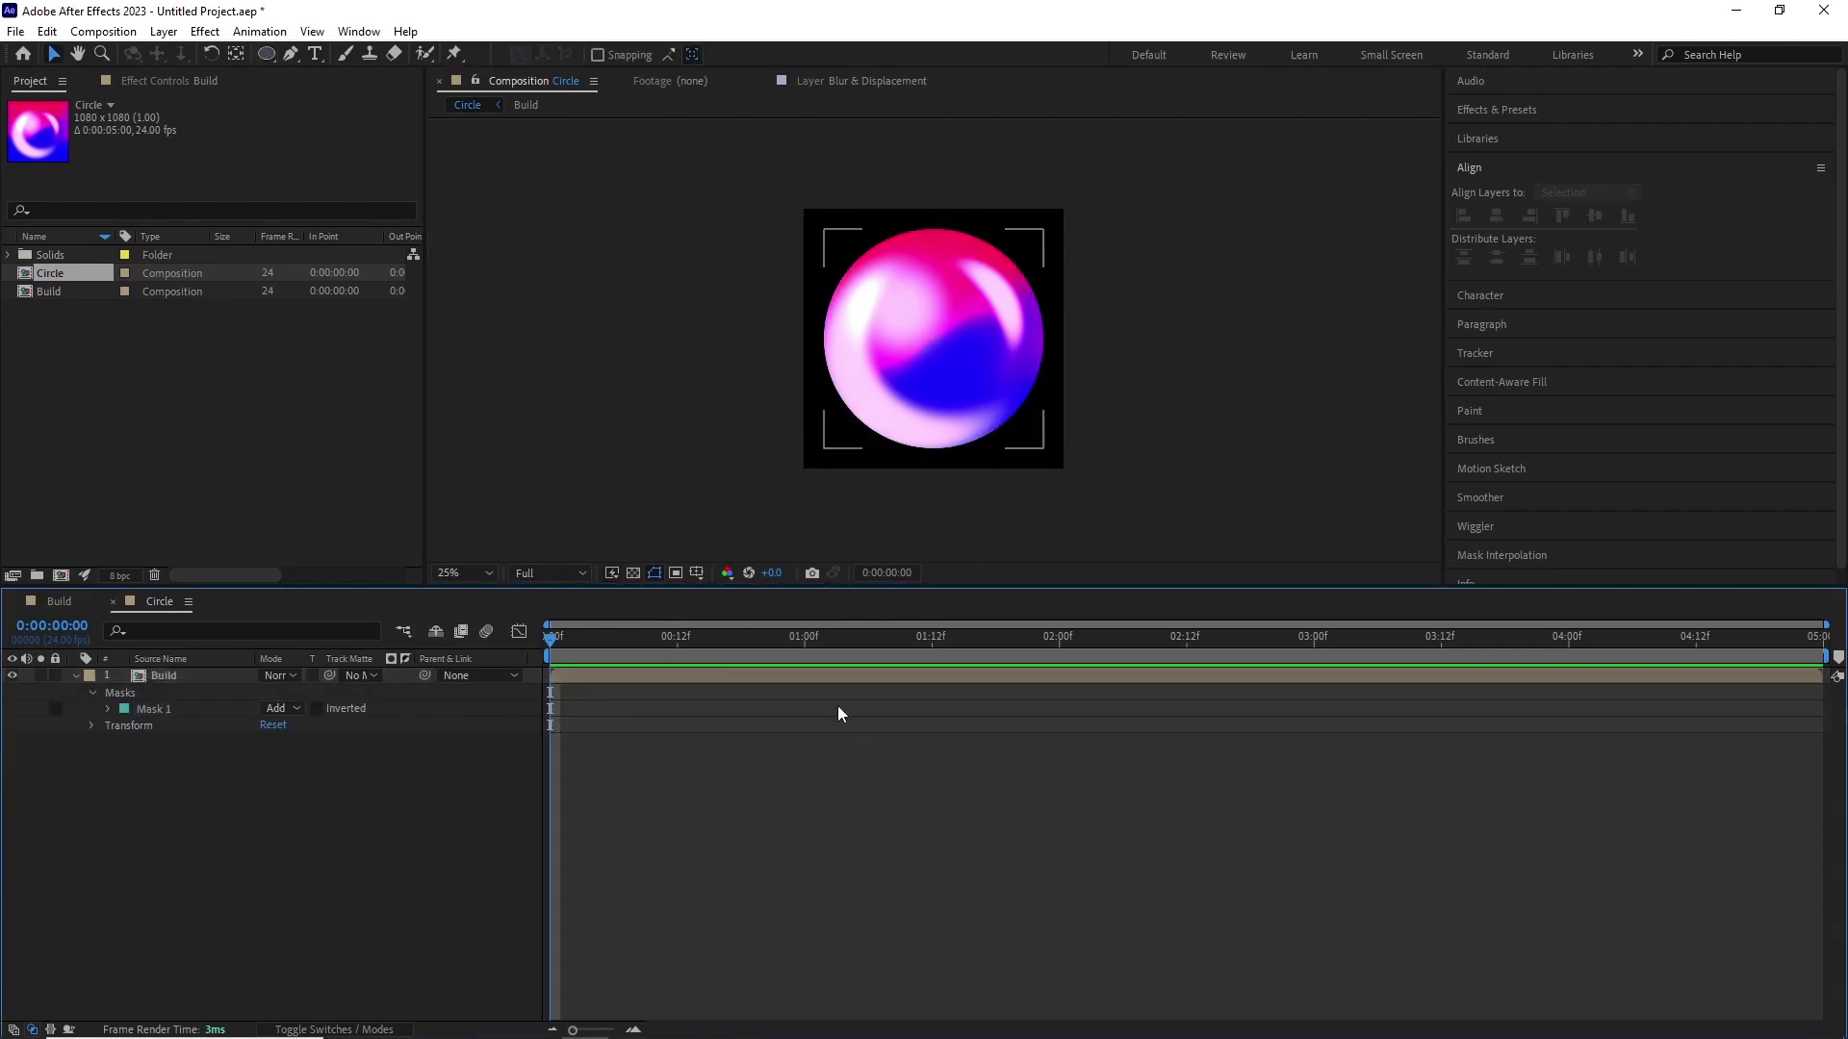
Step: Add an Inner Glow layer style to the Build layer and set its glow colour to magenta-red
right_click(177, 680)
mouse_move(372, 376)
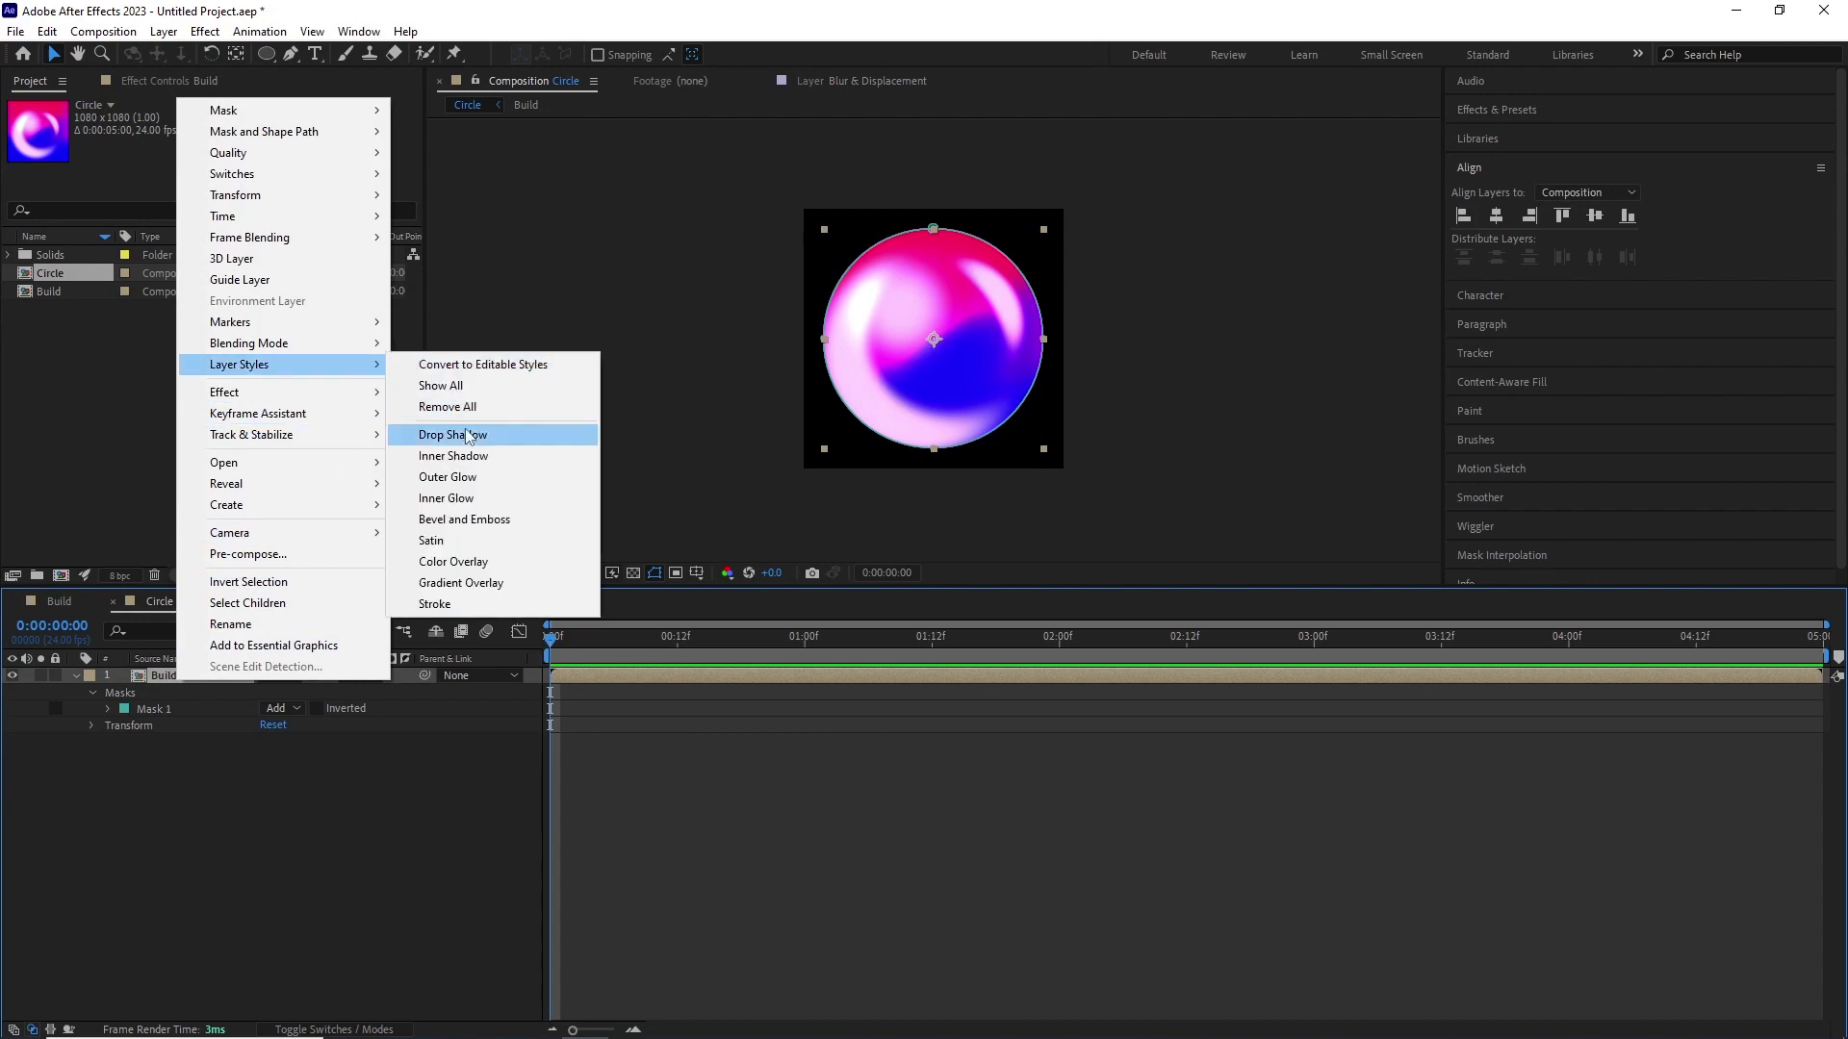
click(462, 498)
scroll(1047, 446, up, 2)
click(109, 774)
click(270, 855)
click(360, 290)
click(330, 275)
click(520, 270)
Step: Set the Inner Glow's noise to 5%, choke to 22% and size to 151
drag(266, 823, 271, 823)
drag(267, 938, 289, 938)
drag(270, 954, 381, 954)
click(270, 855)
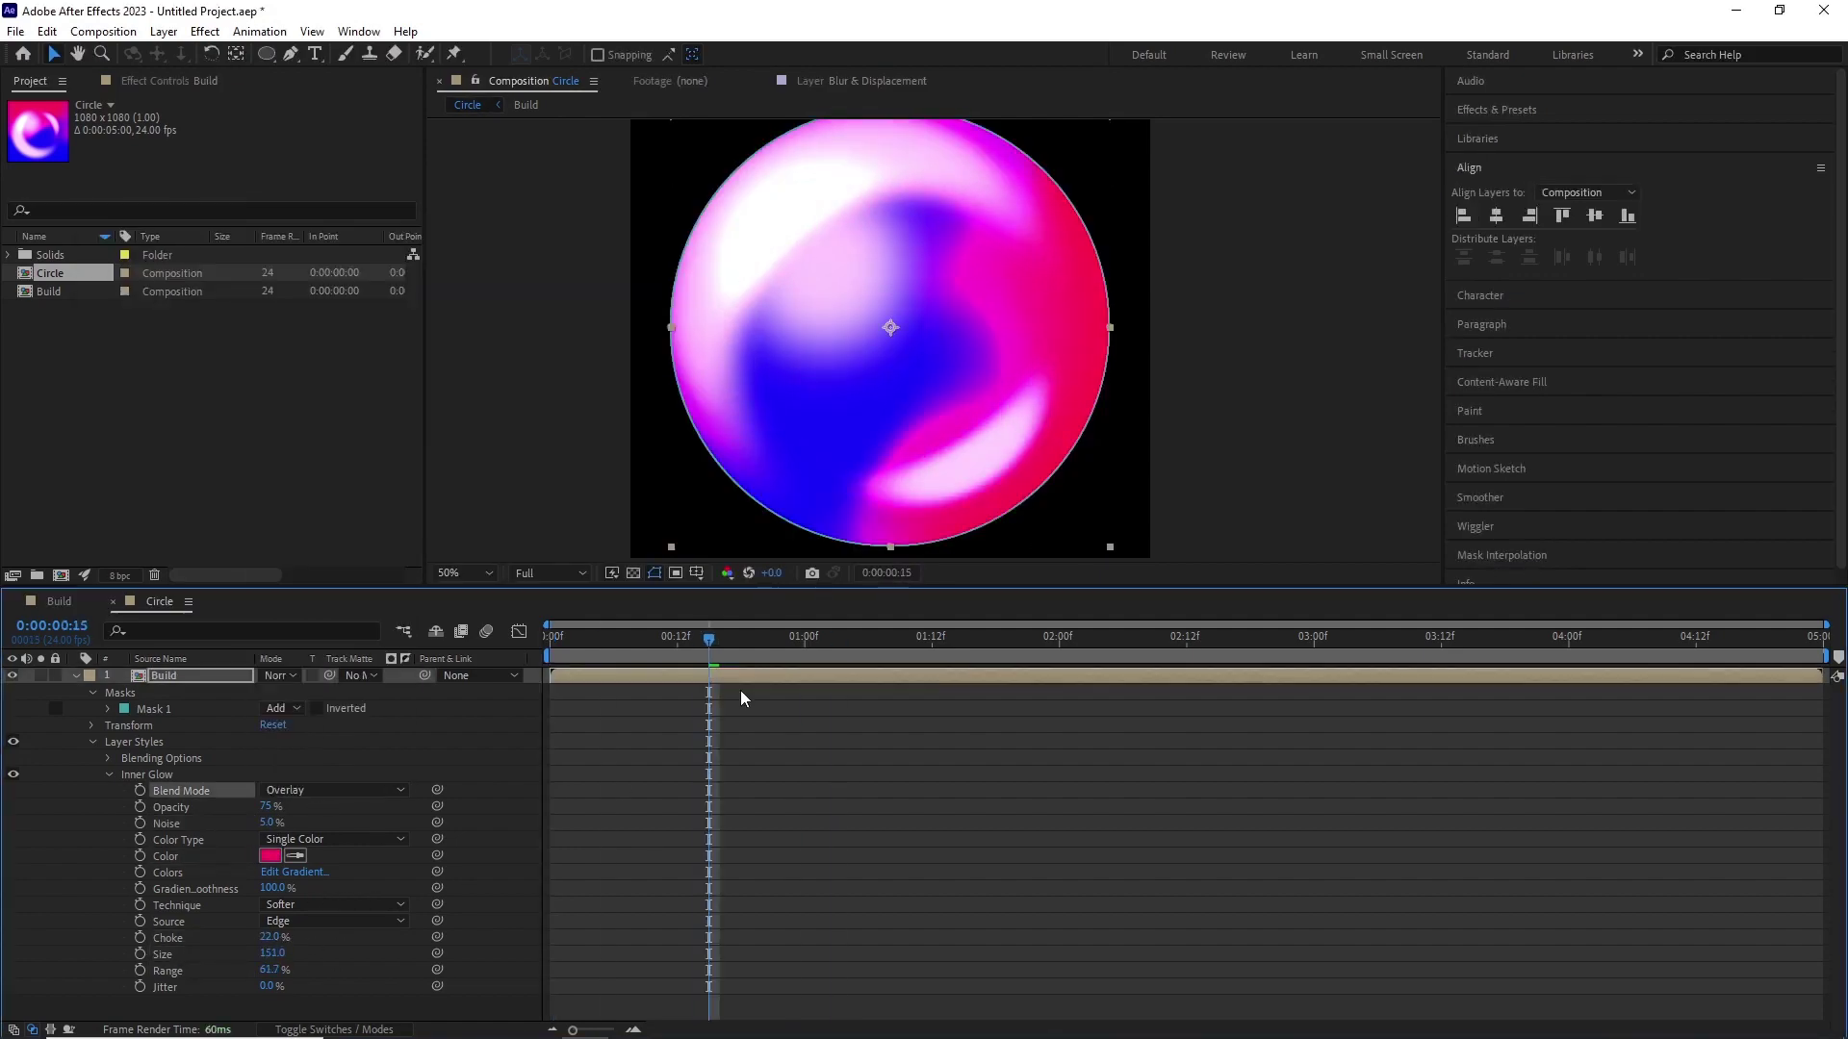
Step: Compare blend modes for the Inner Glow along the timeline, and set it to Hard Light
drag(741, 690, 1167, 707)
click(350, 789)
click(317, 383)
click(351, 789)
click(317, 515)
drag(1166, 643, 1038, 646)
drag(558, 702, 795, 678)
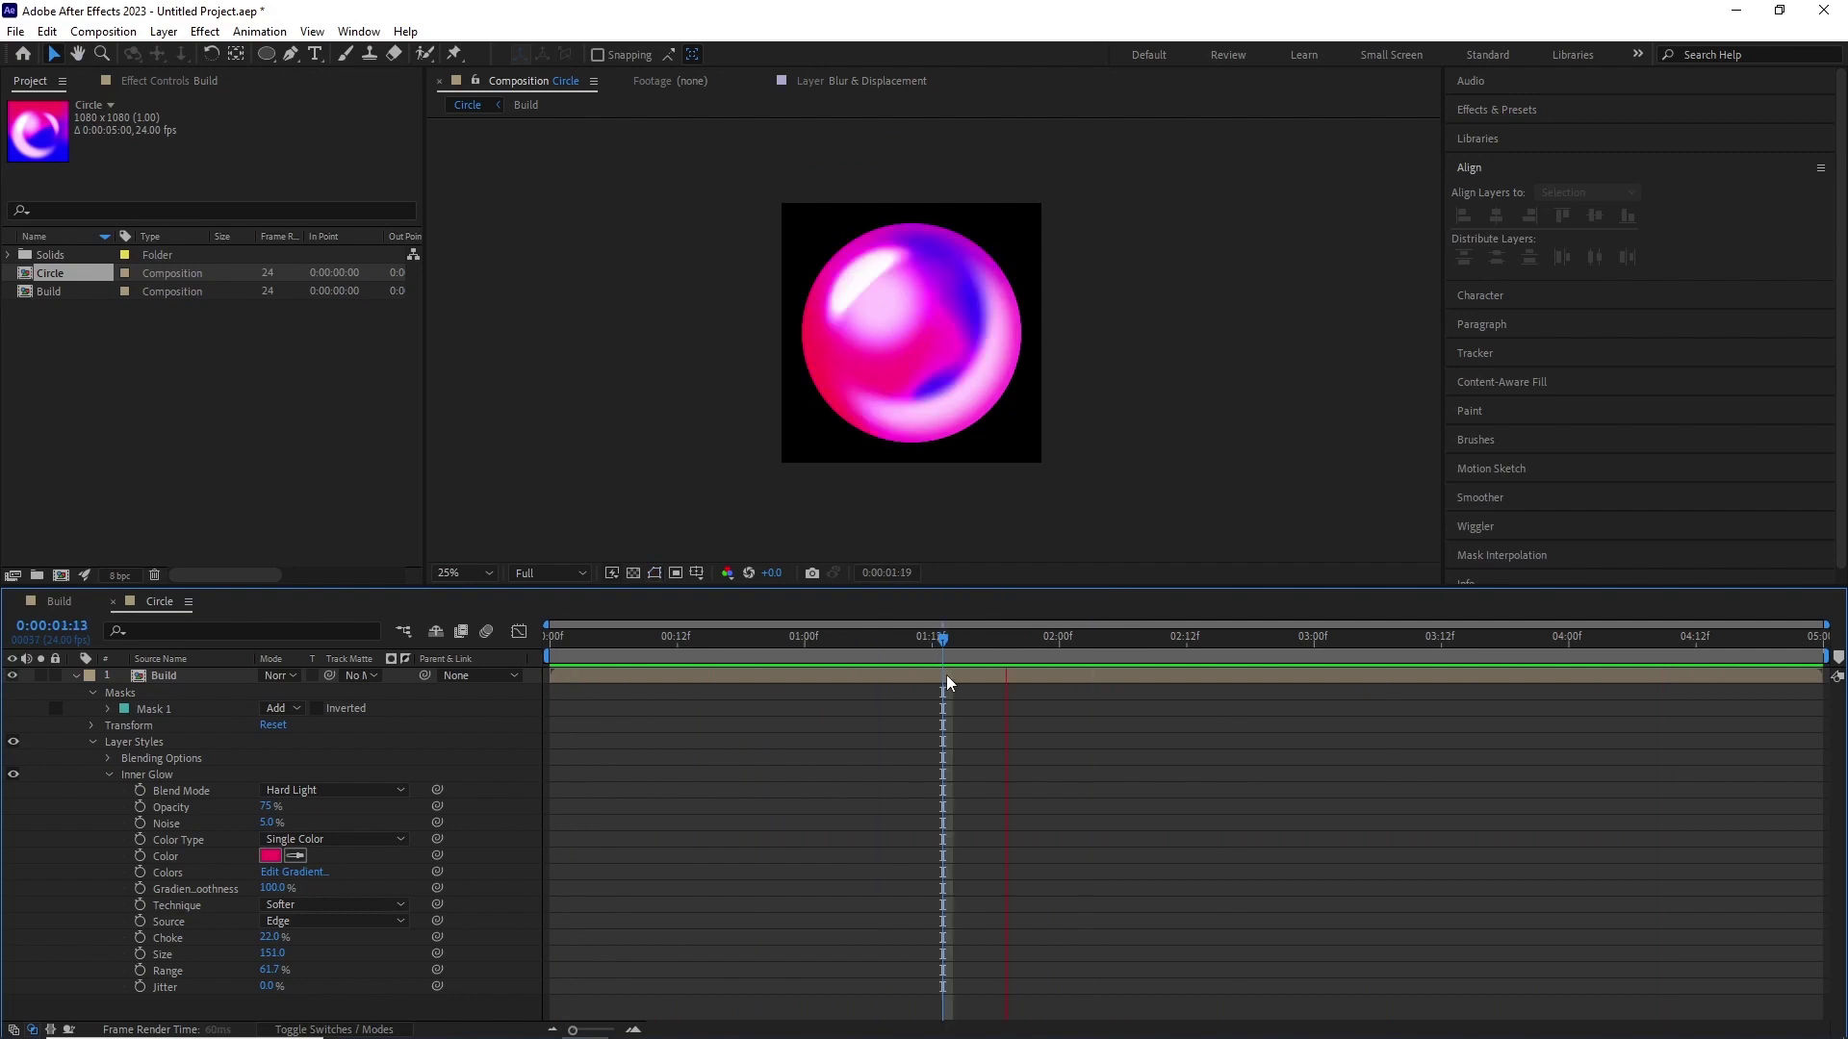
Step: Add an Outer Glow layer style to the Build layer and expand its settings
right_click(200, 679)
mouse_move(412, 364)
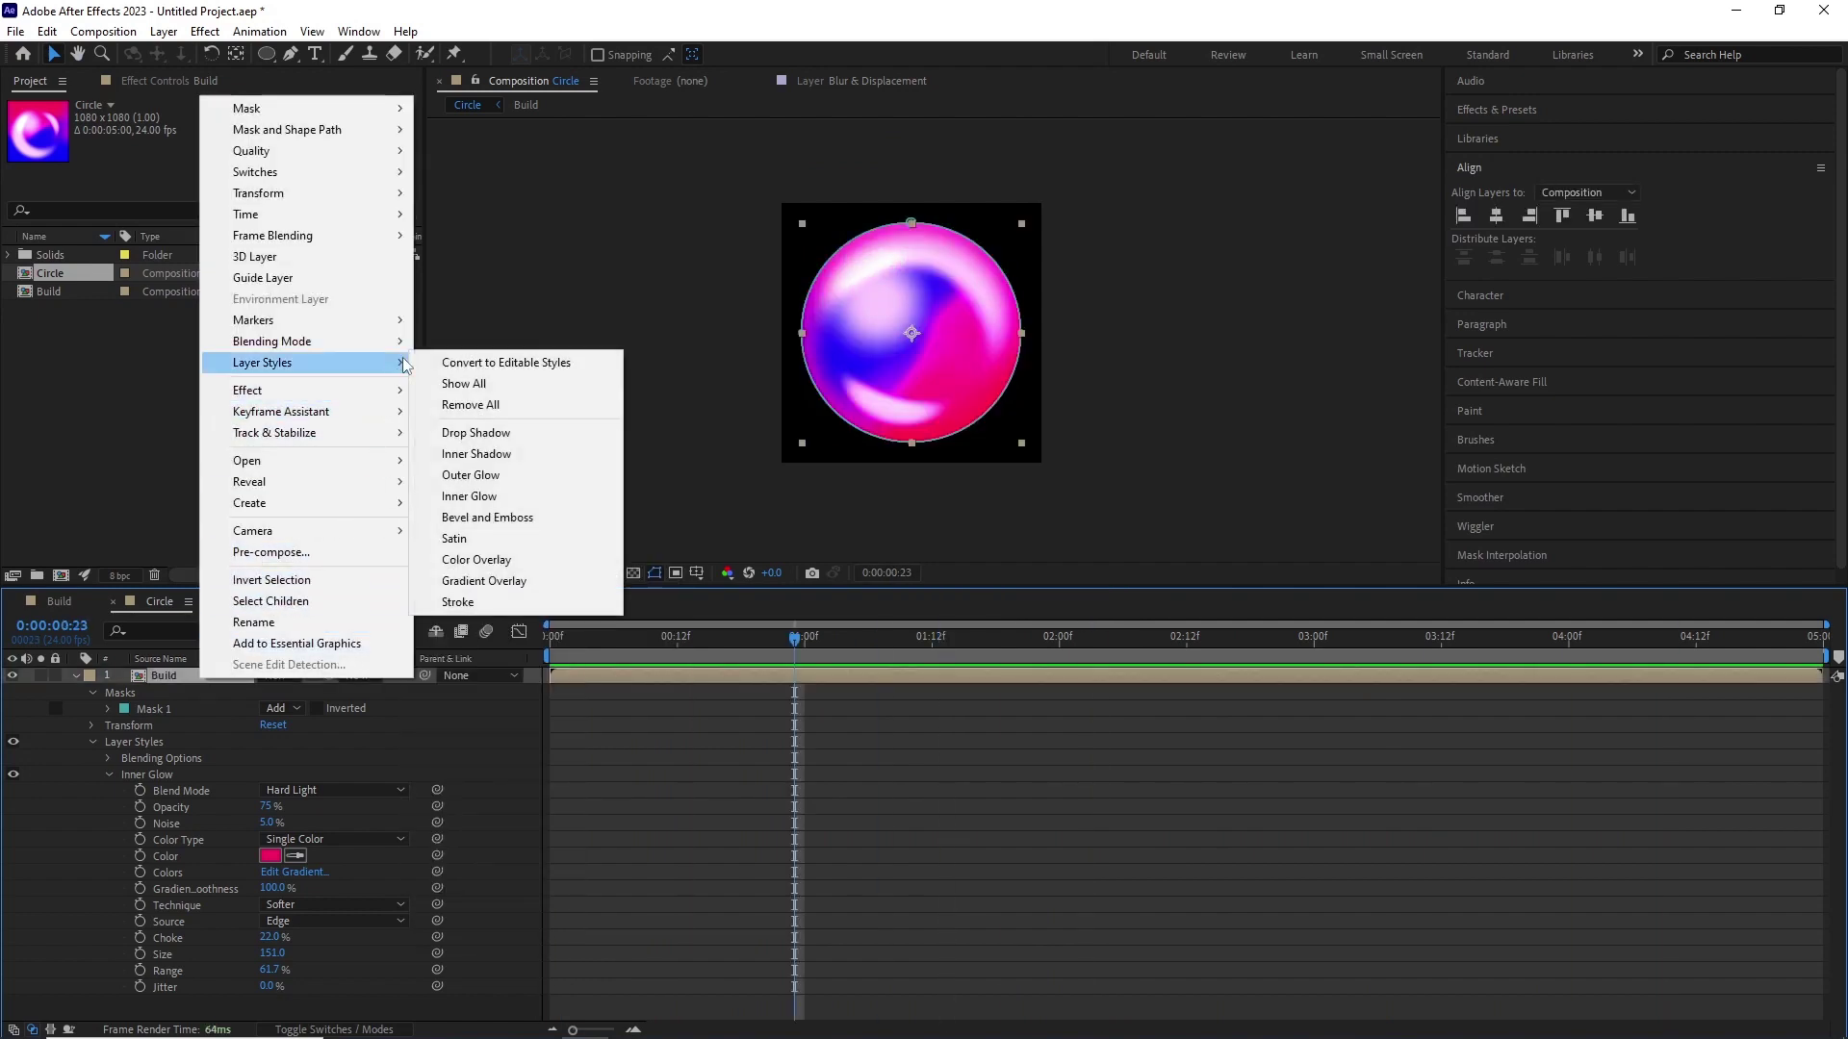
click(472, 476)
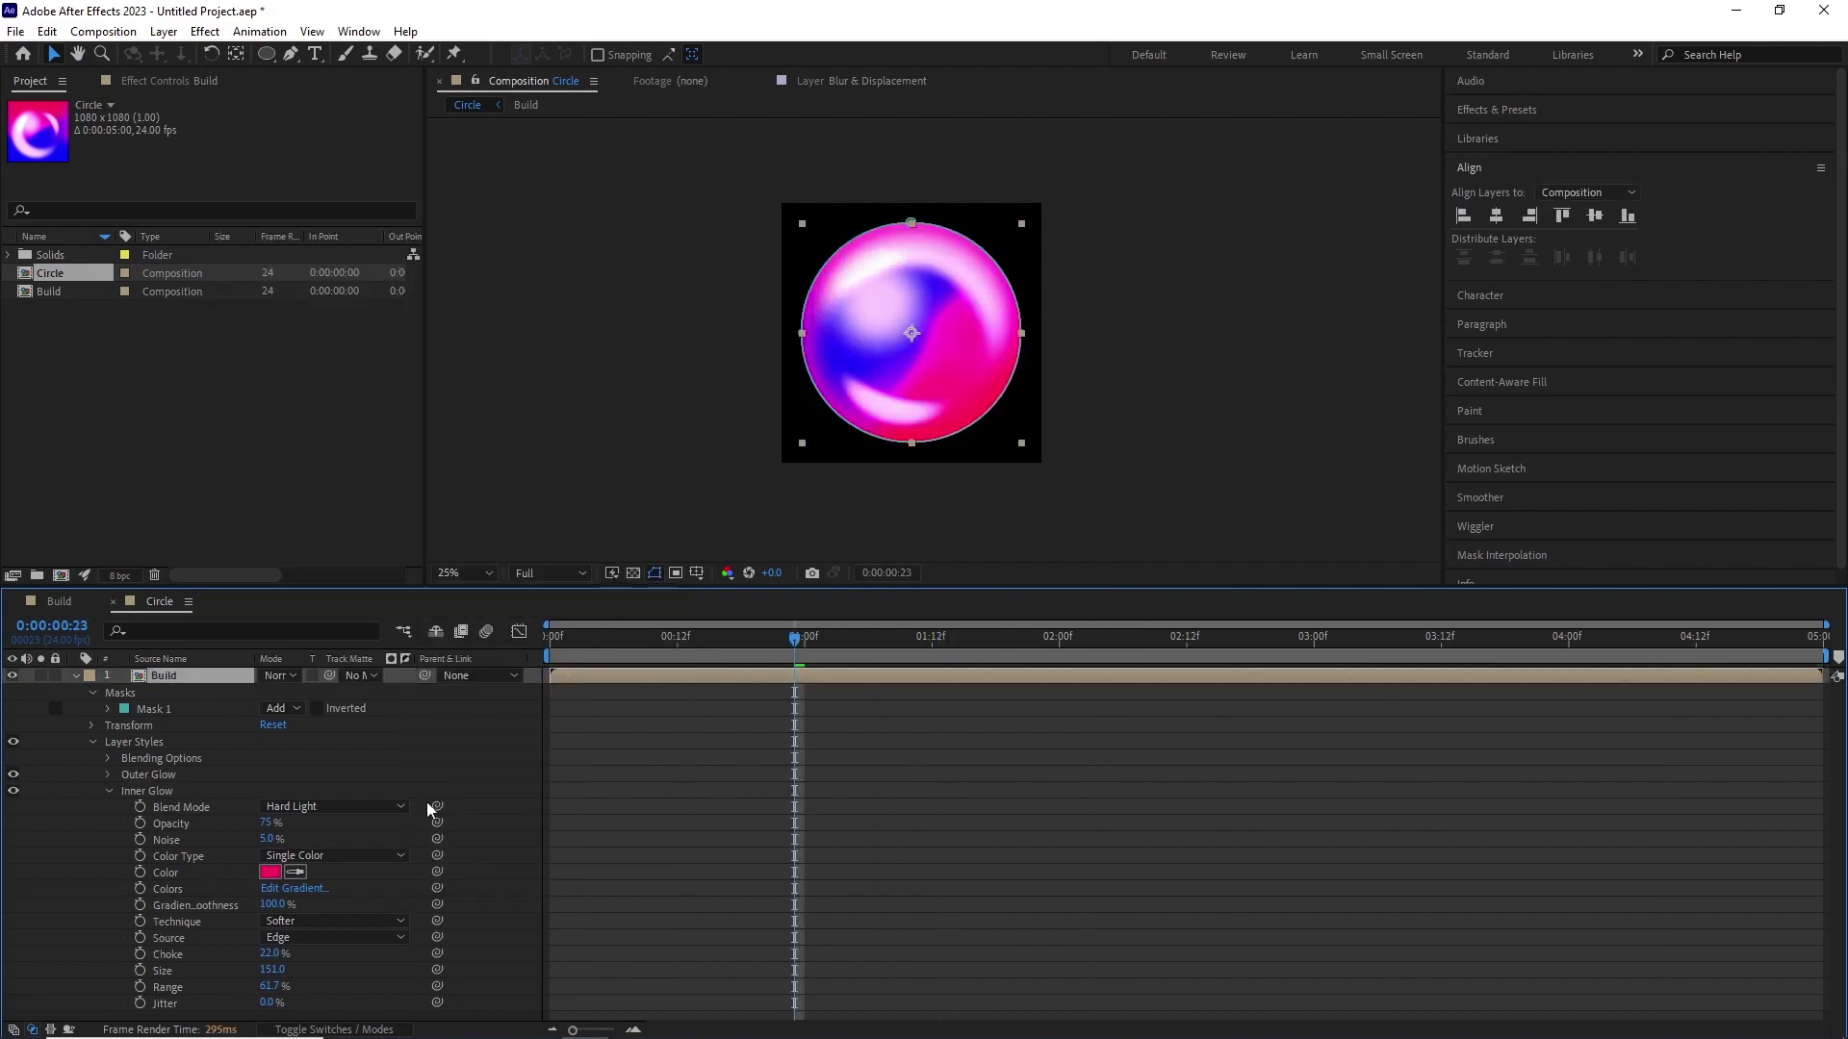
click(108, 774)
key(period)
scroll(327, 828, down, 4)
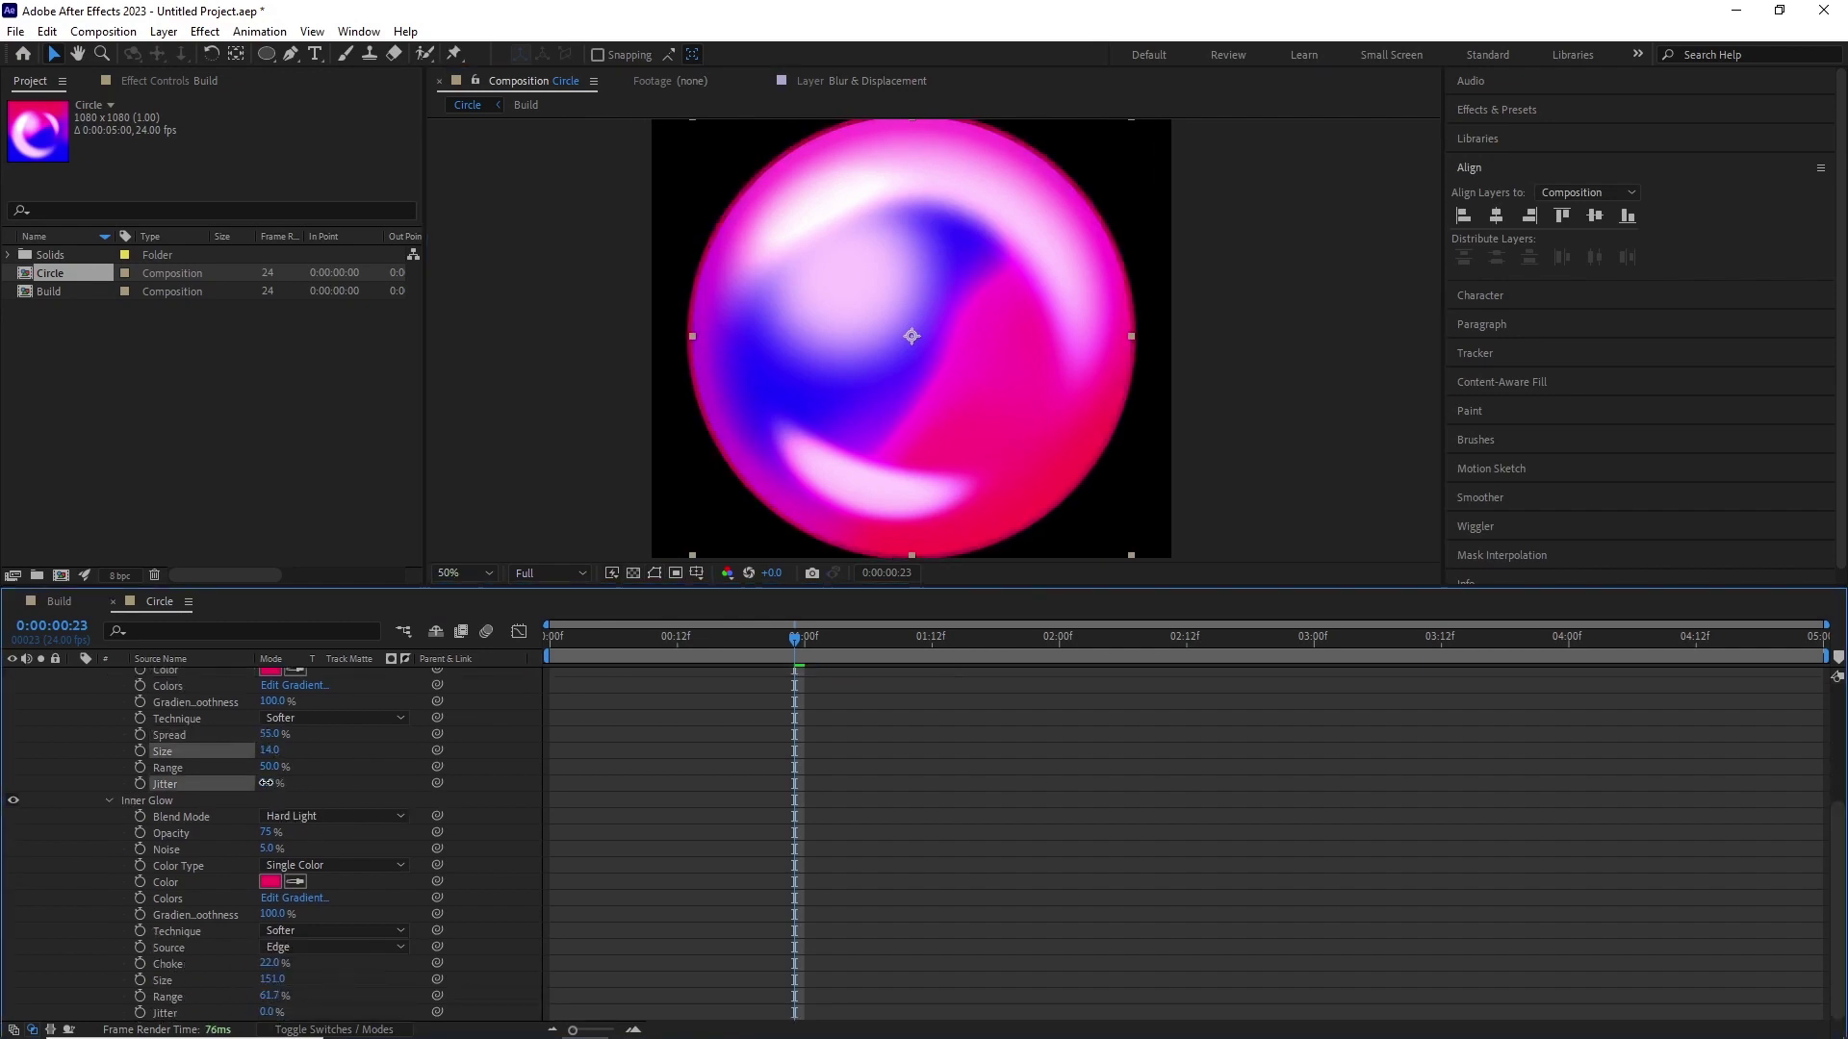
Step: Adjust the Outer Glow's spread, colour and size, and set its noise to 2%
drag(272, 735, 219, 735)
scroll(330, 776, up, 2)
click(270, 767)
key(Return)
click(270, 734)
text(2)
drag(271, 847, 215, 858)
Step: Preview Circle 2 in the FINAL composition and examine the top five layers of MAP 2
key(space)
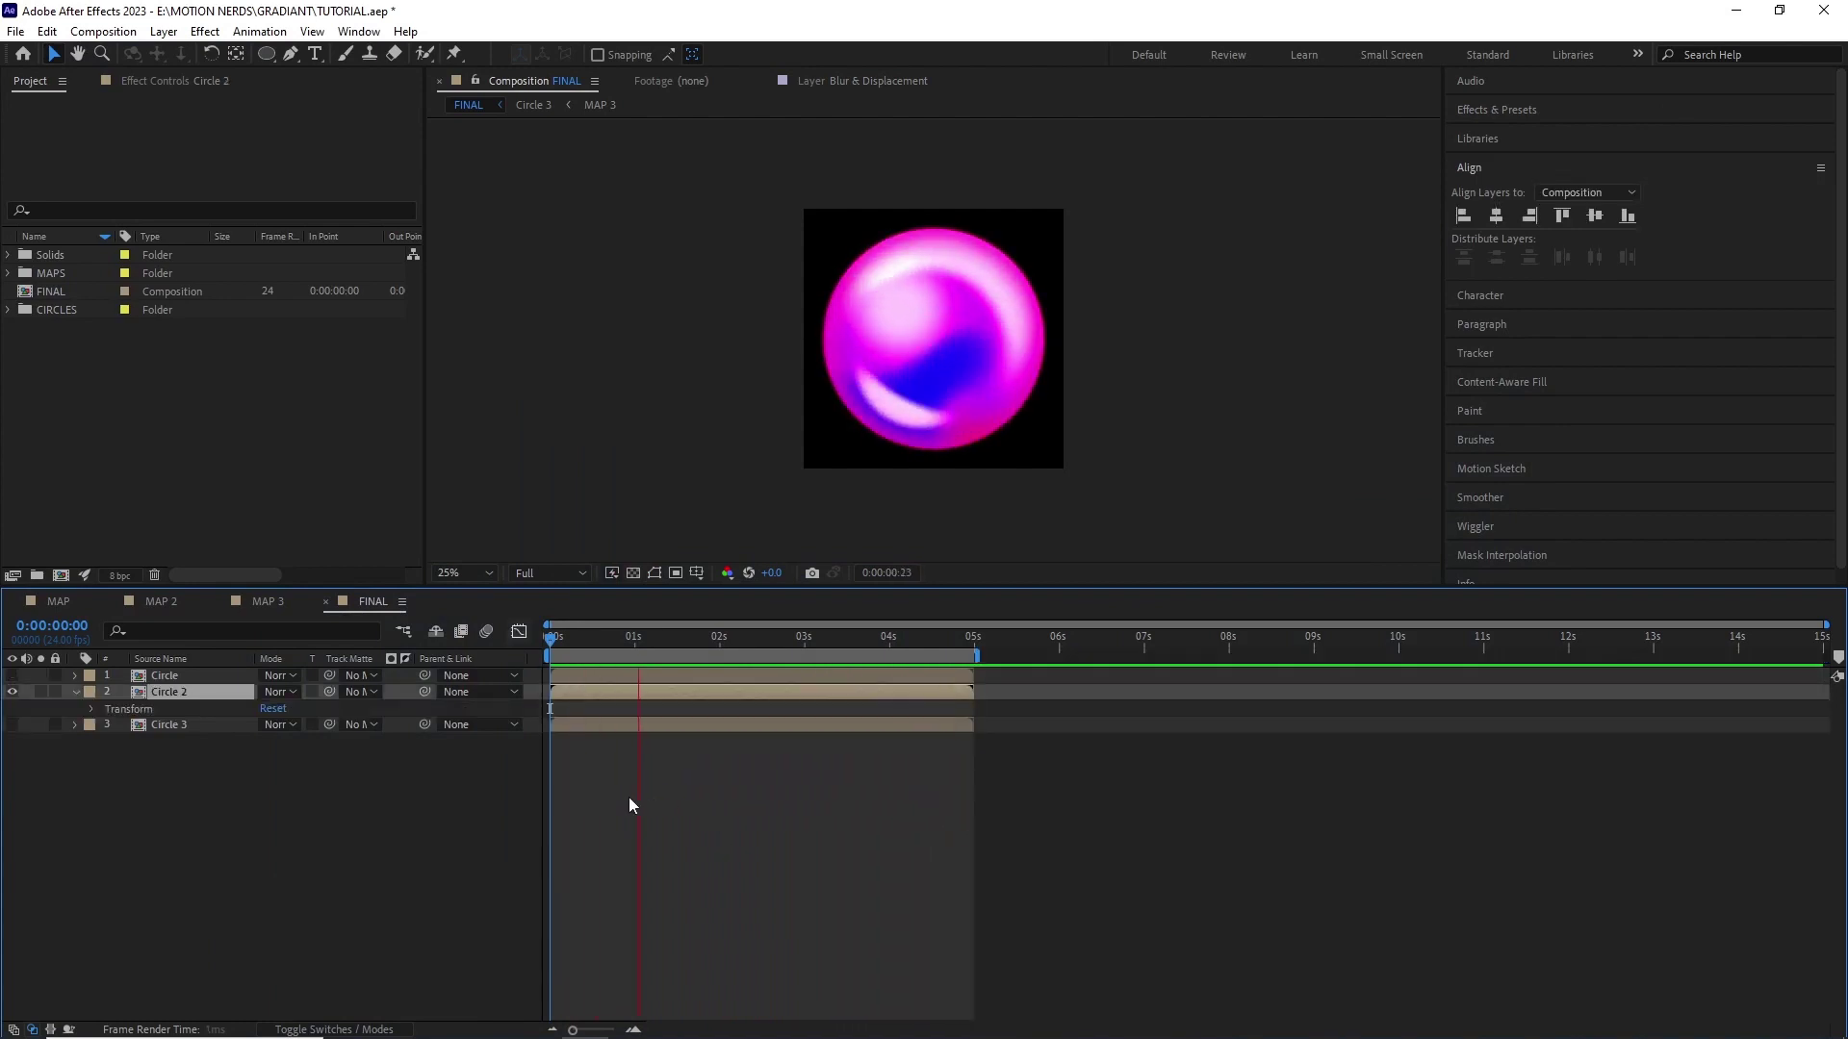
key(space)
click(164, 601)
drag(953, 638, 624, 638)
click(197, 741)
shift+click(176, 676)
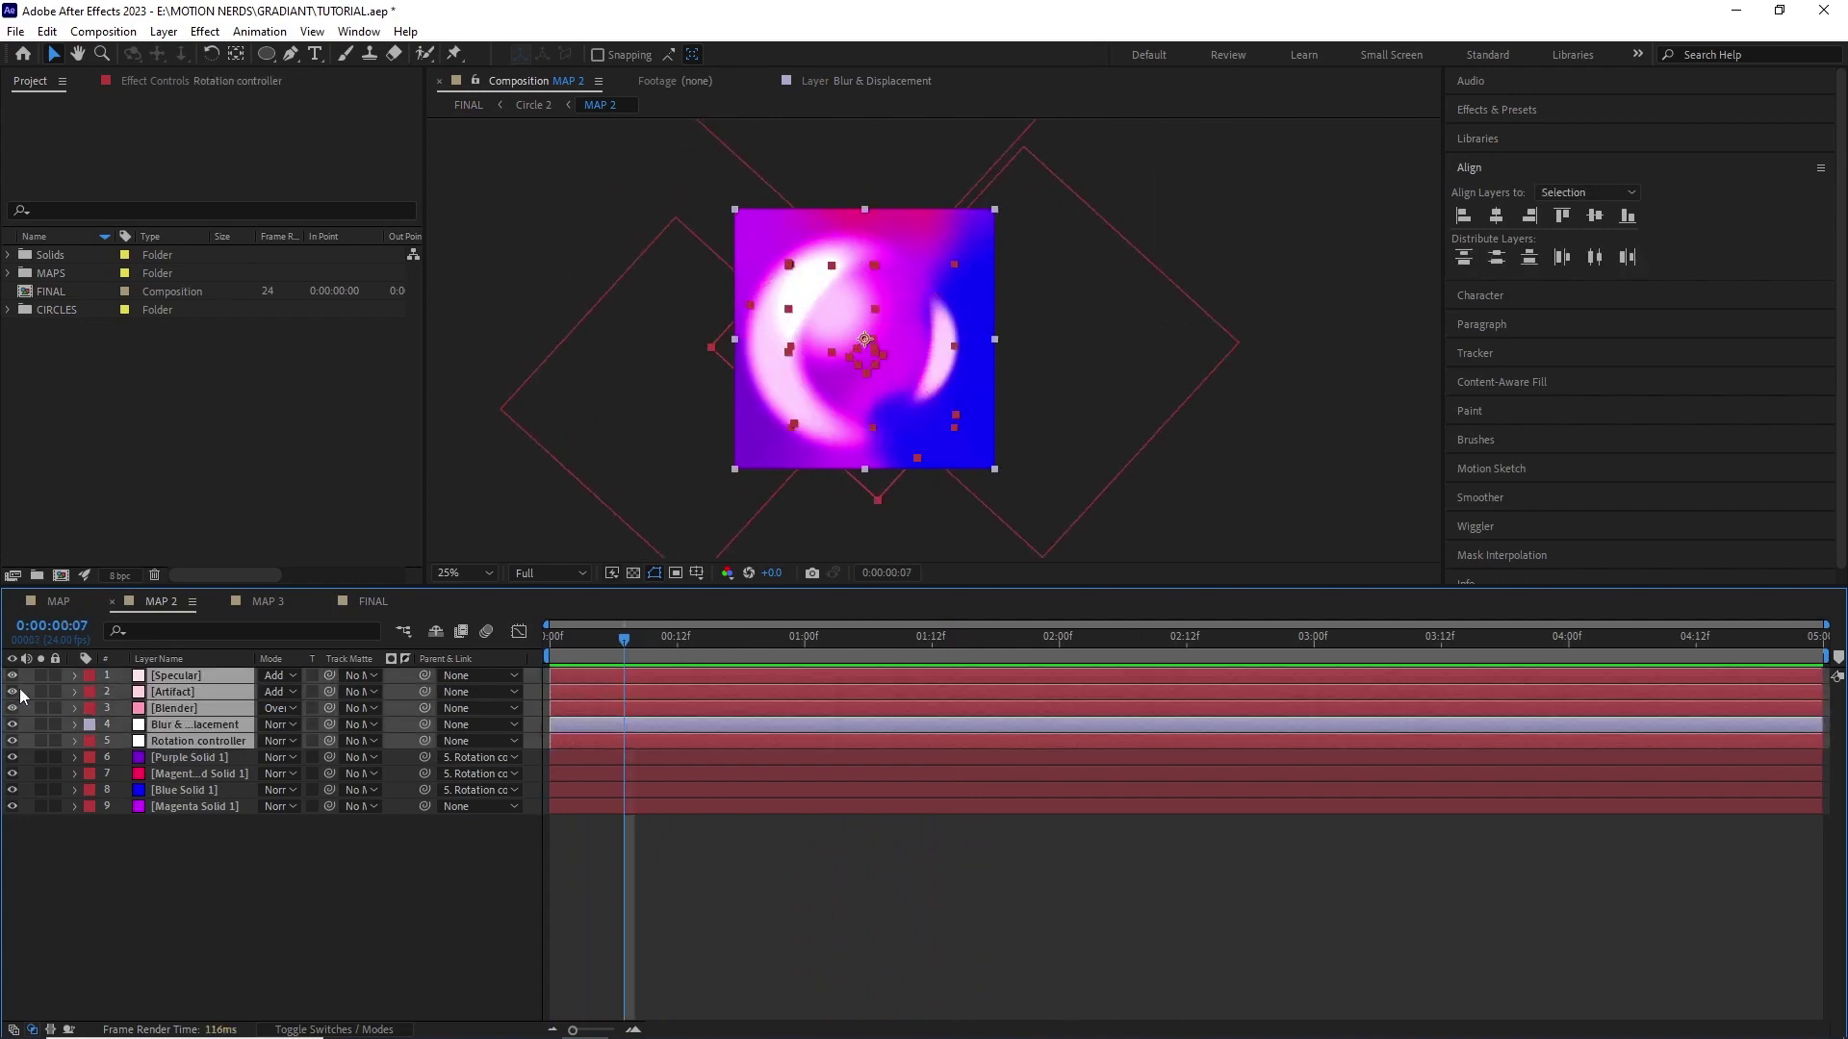
click(302, 903)
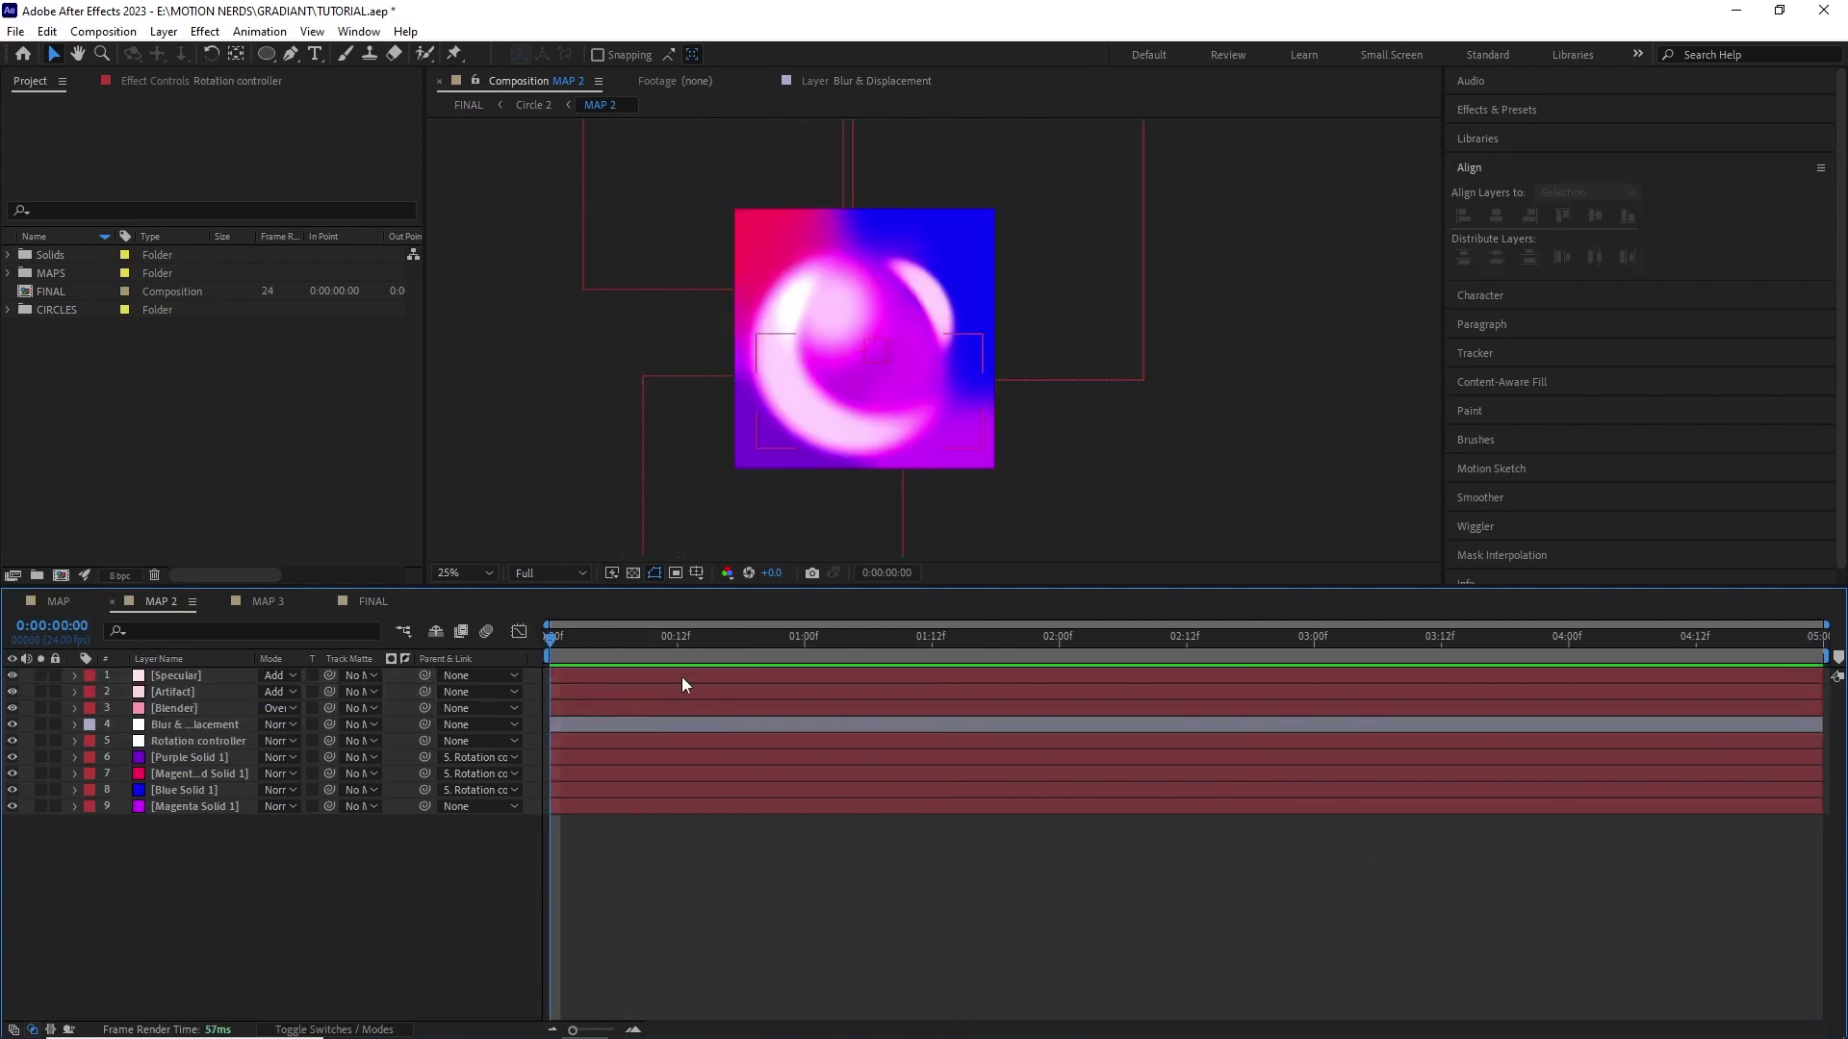
Step: Preview Circle 3 in the FINAL composition and examine MAP 3 with its Specular, Artifact, Blender and blur layers hidden
click(372, 601)
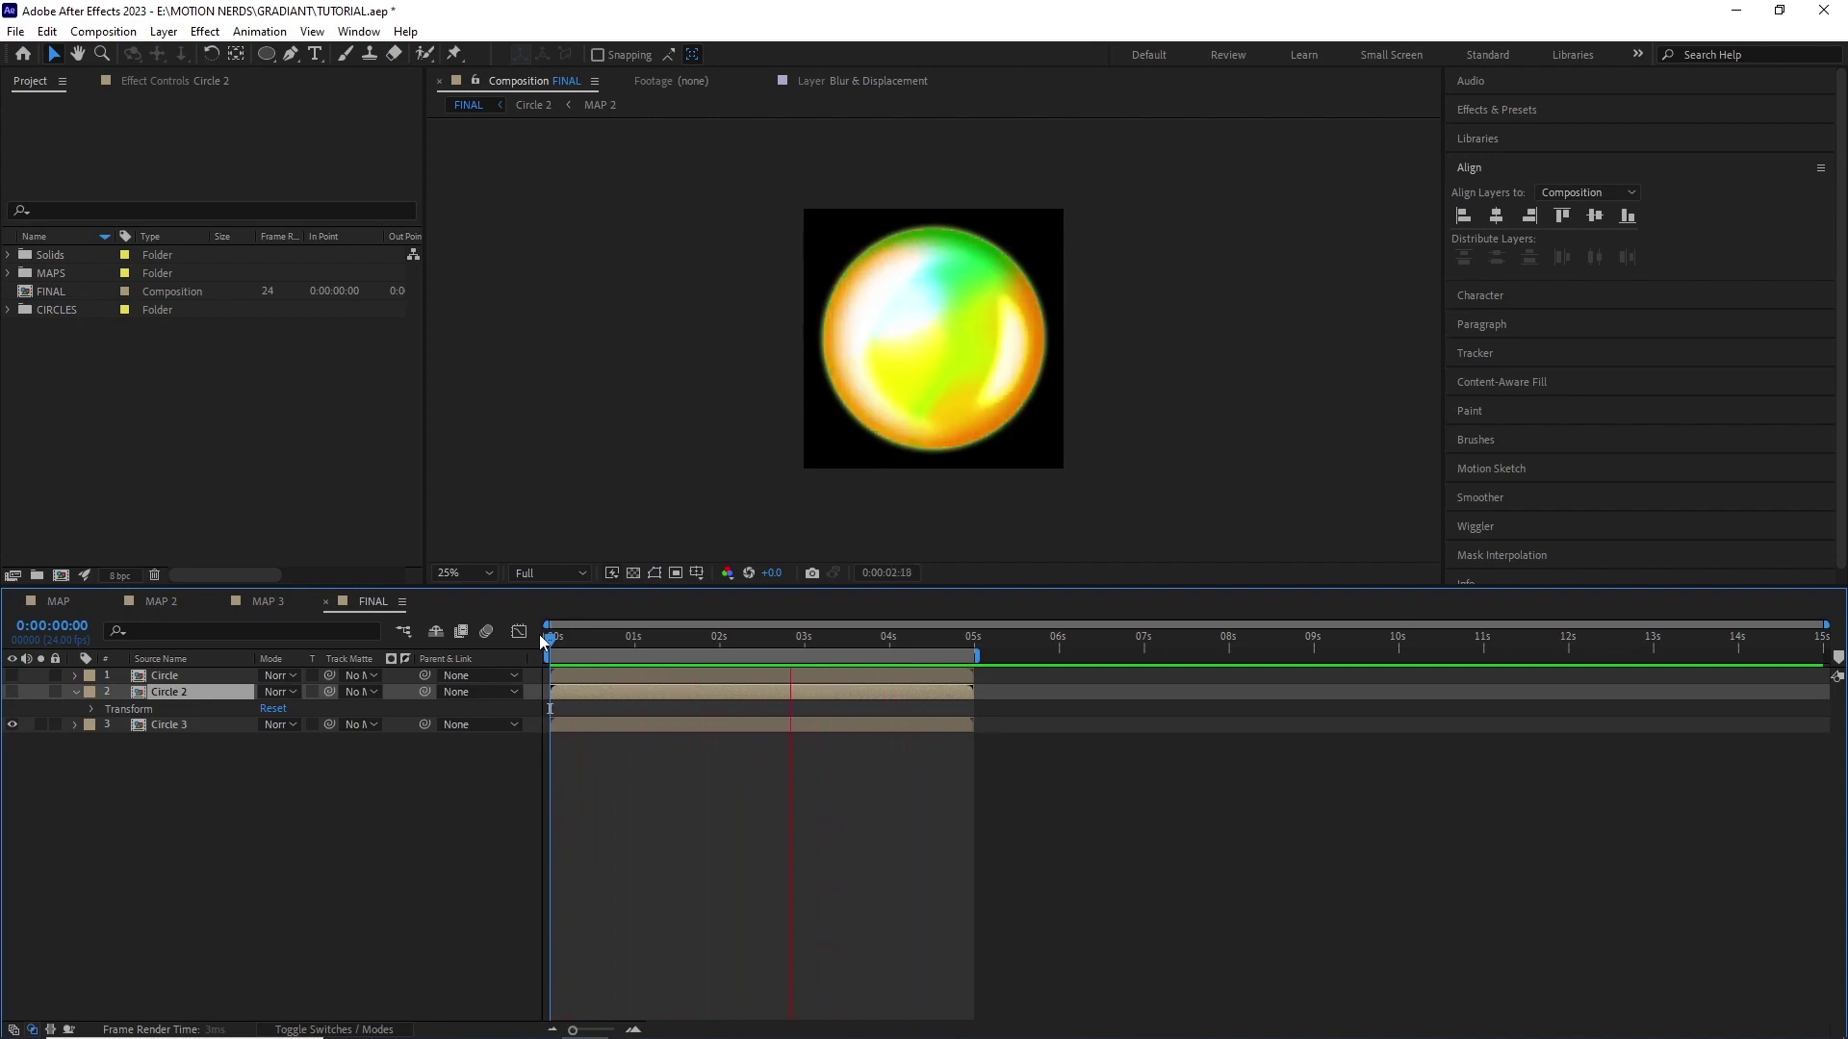
click(268, 601)
click(171, 741)
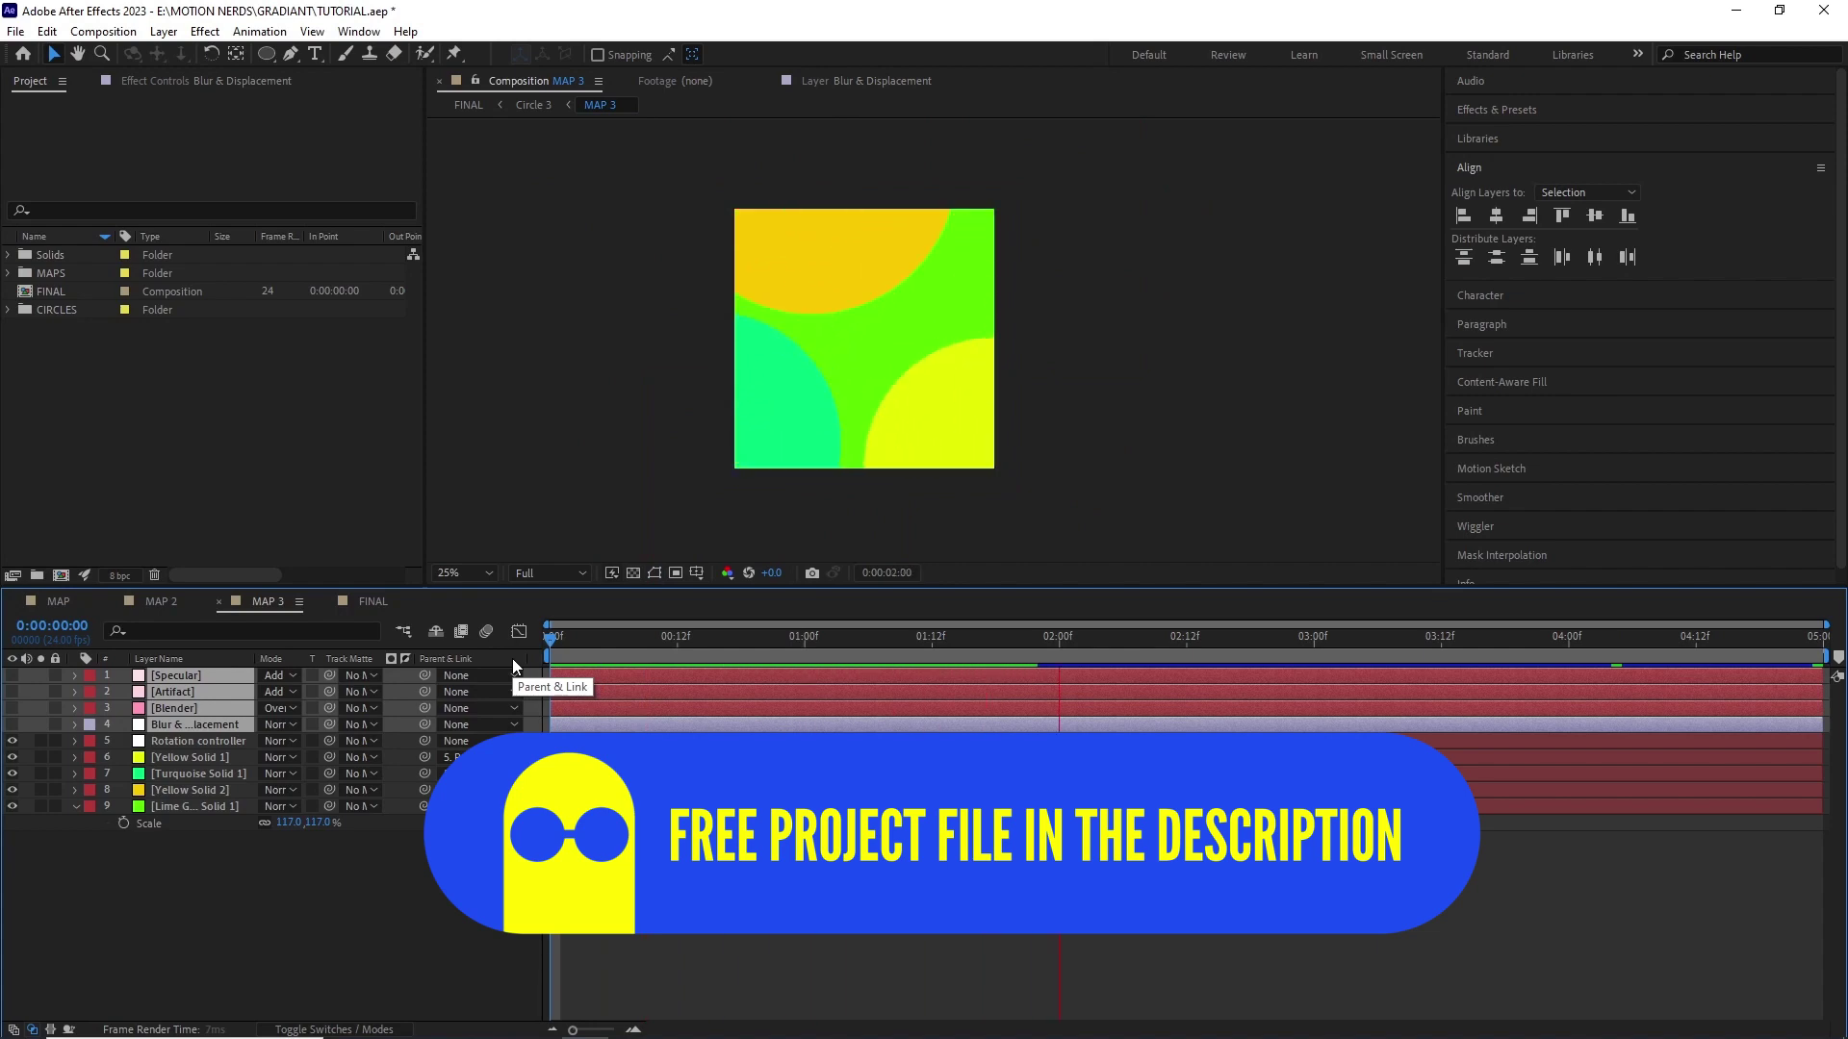